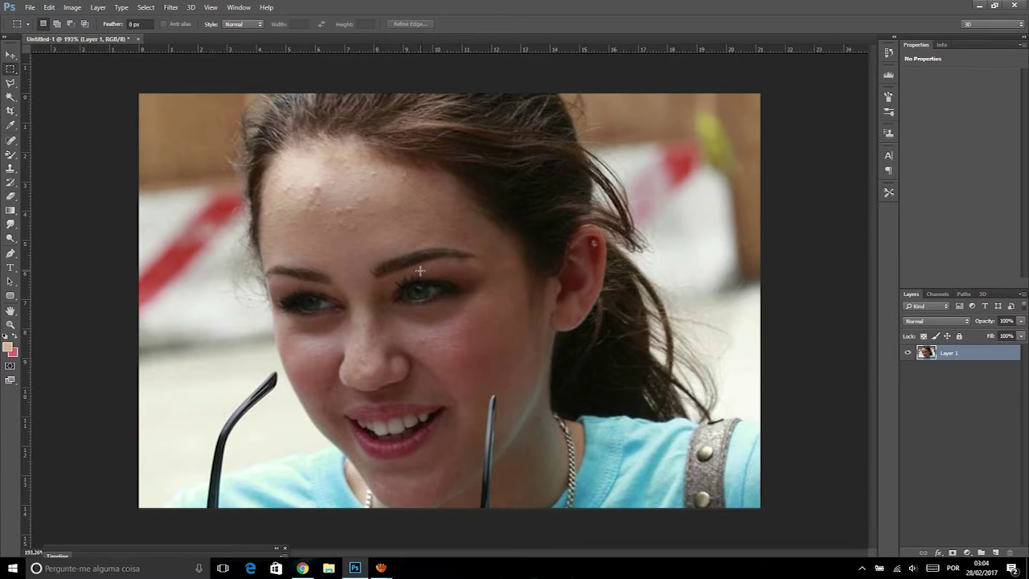
Switch from the portrait in Photoshop to the estechead.com.br home page in Chrome
{"action": "left_click", "coordinate": [381, 567]}
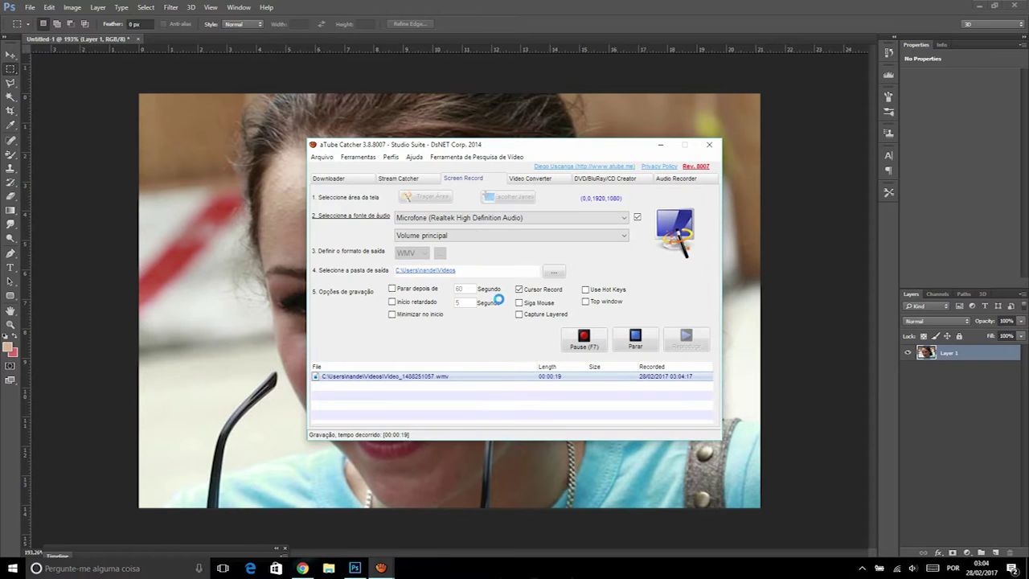
{"action": "left_click", "coordinate": [302, 568]}
{"action": "mouse_move", "coordinate": [311, 171]}
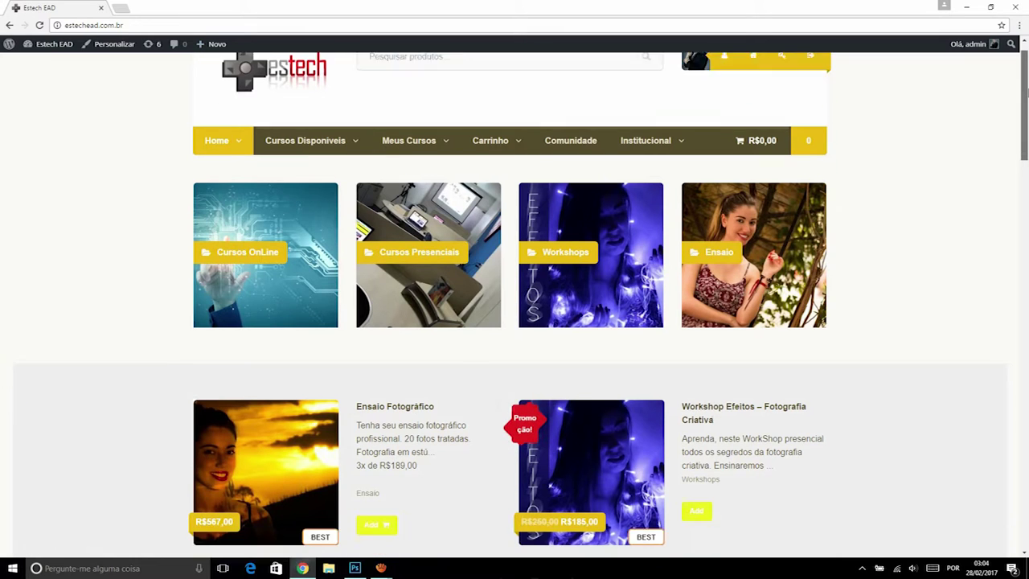
{"action": "left_click_drag", "start_coordinate": [1026, 88], "coordinate": [1025, 115]}
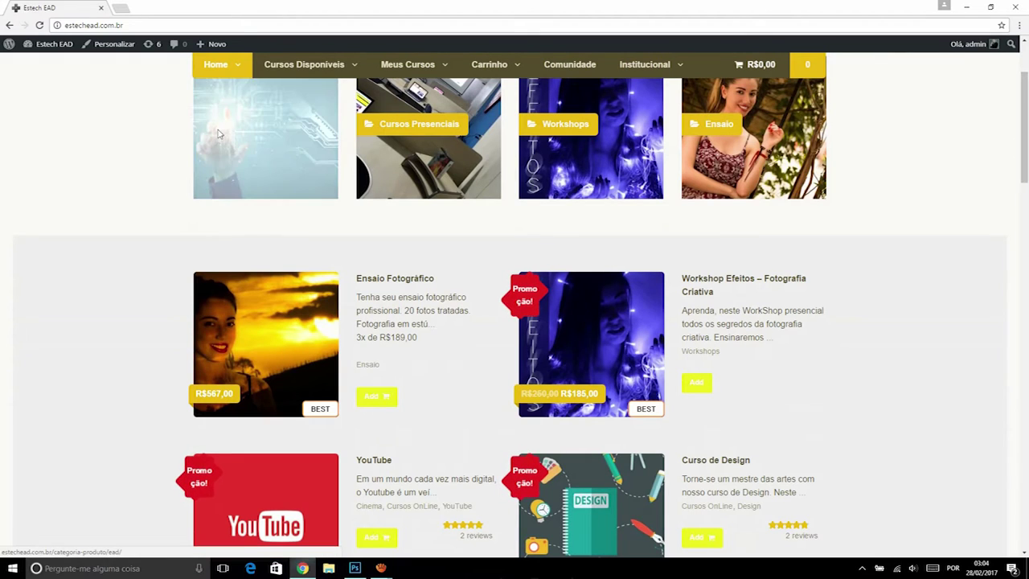
{"action": "scroll", "coordinate": [418, 185], "scroll_direction": "up", "scroll_amount": 1}
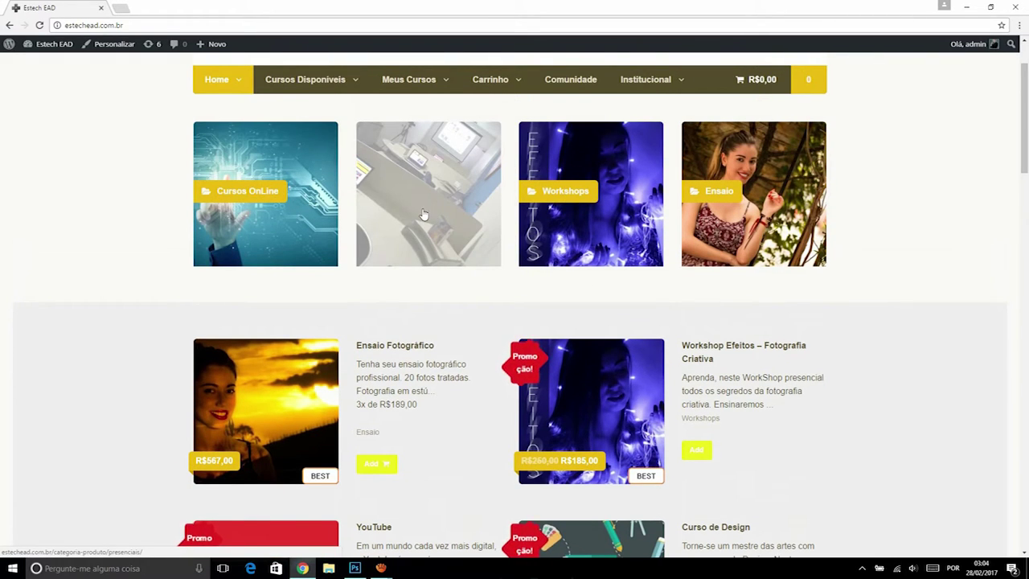
{"action": "scroll", "coordinate": [1026, 232], "scroll_direction": "down", "scroll_amount": 7}
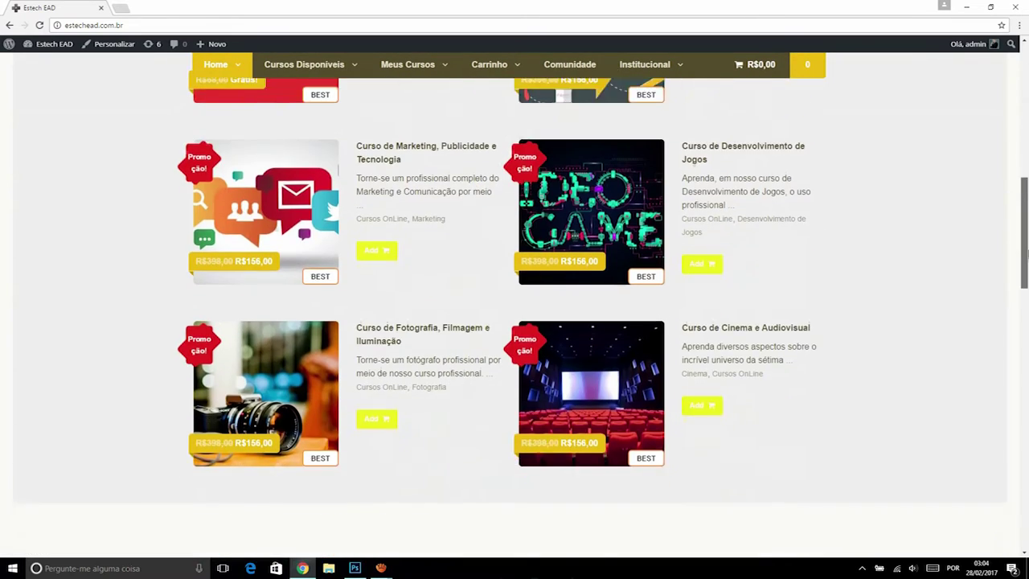
{"action": "left_click_drag", "start_coordinate": [1026, 253], "coordinate": [1025, 165]}
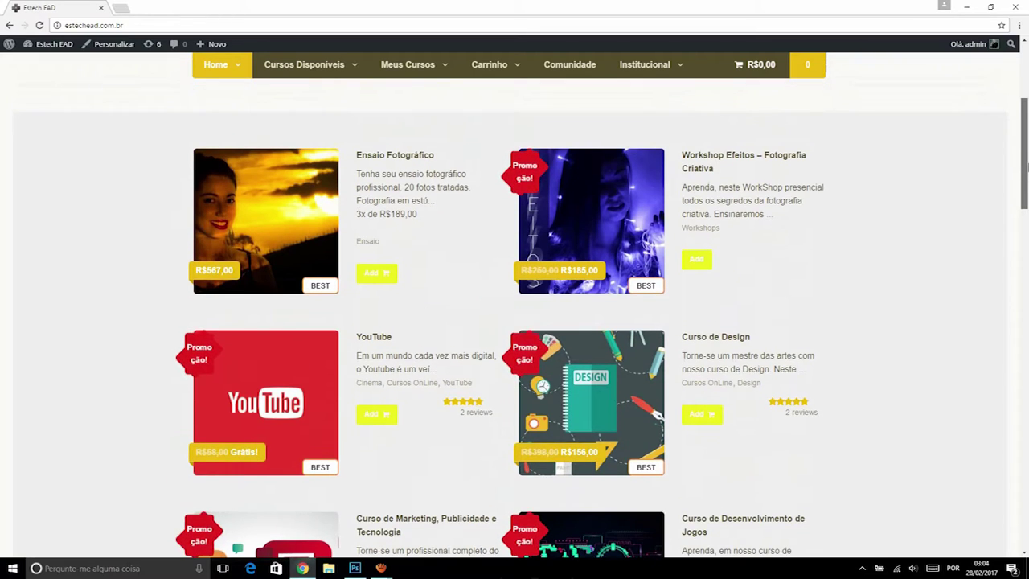
{"action": "scroll", "coordinate": [1026, 166], "scroll_direction": "up", "scroll_amount": 3}
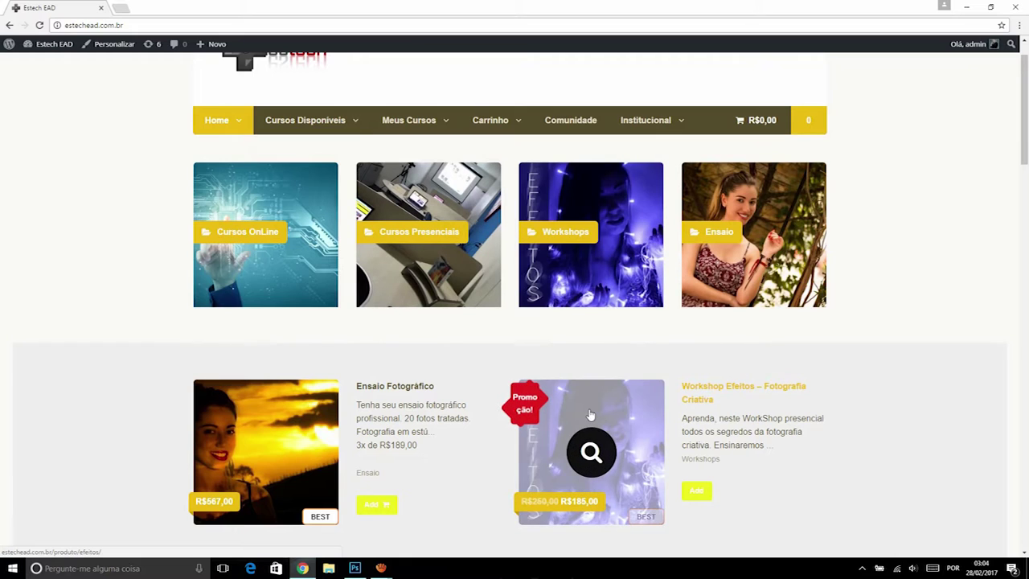
{"action": "scroll", "coordinate": [1025, 115], "scroll_direction": "down", "scroll_amount": 2}
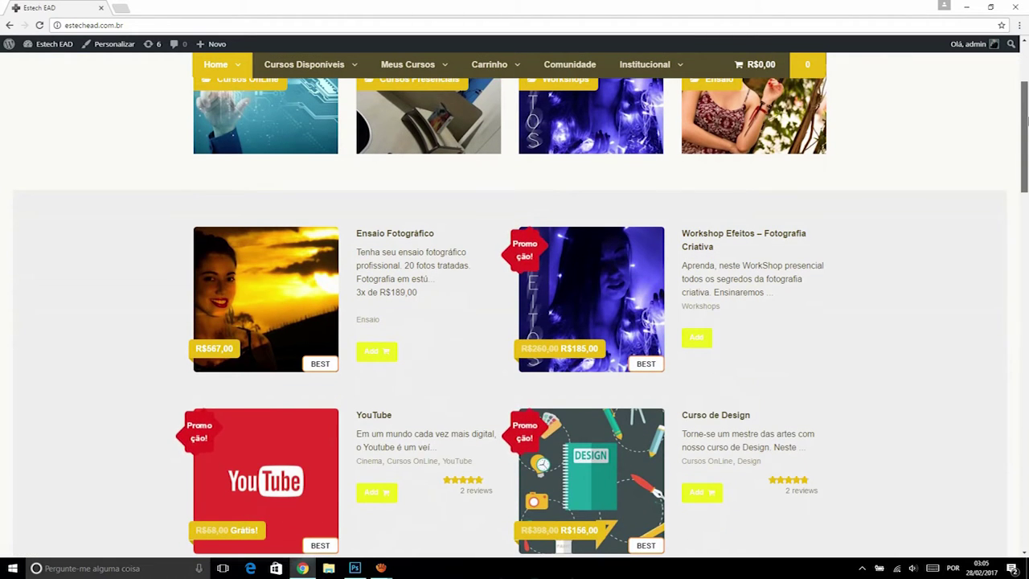
{"action": "left_click_drag", "start_coordinate": [1025, 119], "coordinate": [1026, 135]}
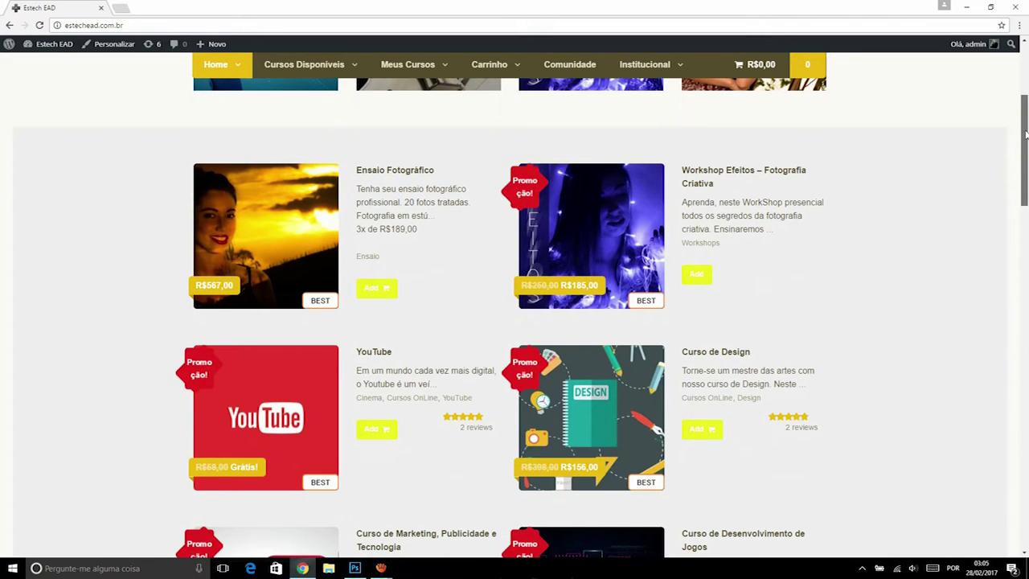
{"action": "scroll", "coordinate": [354, 274], "scroll_direction": "down", "scroll_amount": 3}
{"action": "scroll", "coordinate": [353, 273], "scroll_direction": "down", "scroll_amount": 7}
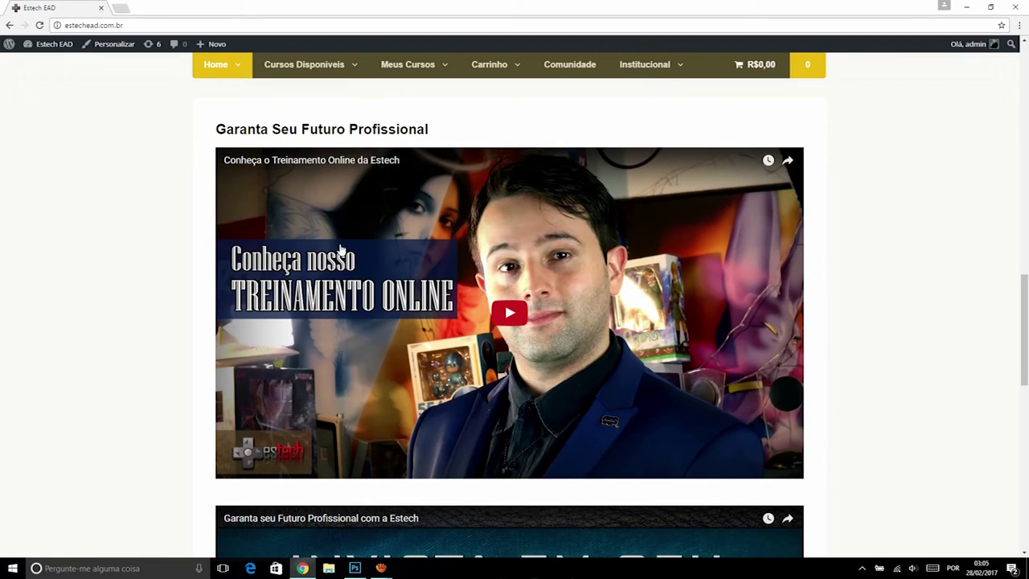
{"action": "left_click_drag", "start_coordinate": [1026, 354], "coordinate": [1027, 456]}
{"action": "scroll", "coordinate": [504, 191], "scroll_direction": "up", "scroll_amount": 4}
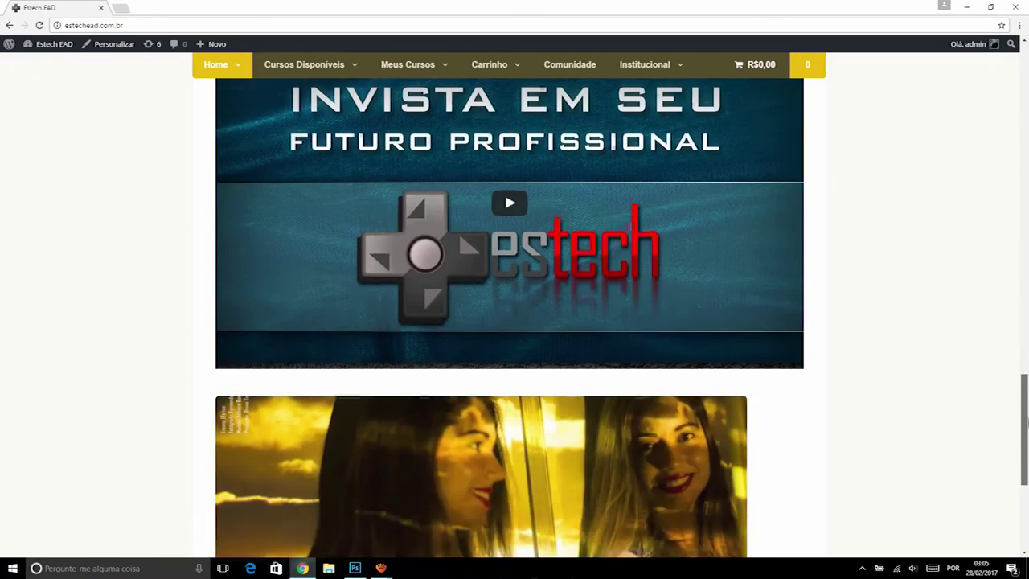
{"action": "scroll", "coordinate": [504, 191], "scroll_direction": "up", "scroll_amount": 6}
{"action": "scroll", "coordinate": [451, 225], "scroll_direction": "up", "scroll_amount": 5}
{"action": "scroll", "coordinate": [408, 256], "scroll_direction": "up", "scroll_amount": 4}
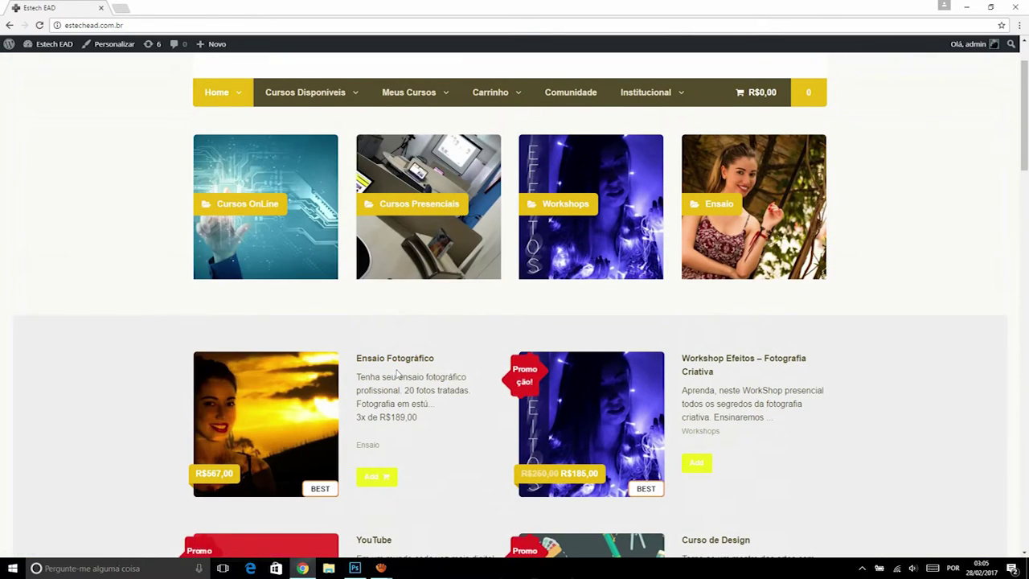
{"action": "scroll", "coordinate": [569, 472], "scroll_direction": "up", "scroll_amount": 1}
View the Workshop Efeitos course page and play through its promo video
{"action": "left_click", "coordinate": [569, 472]}
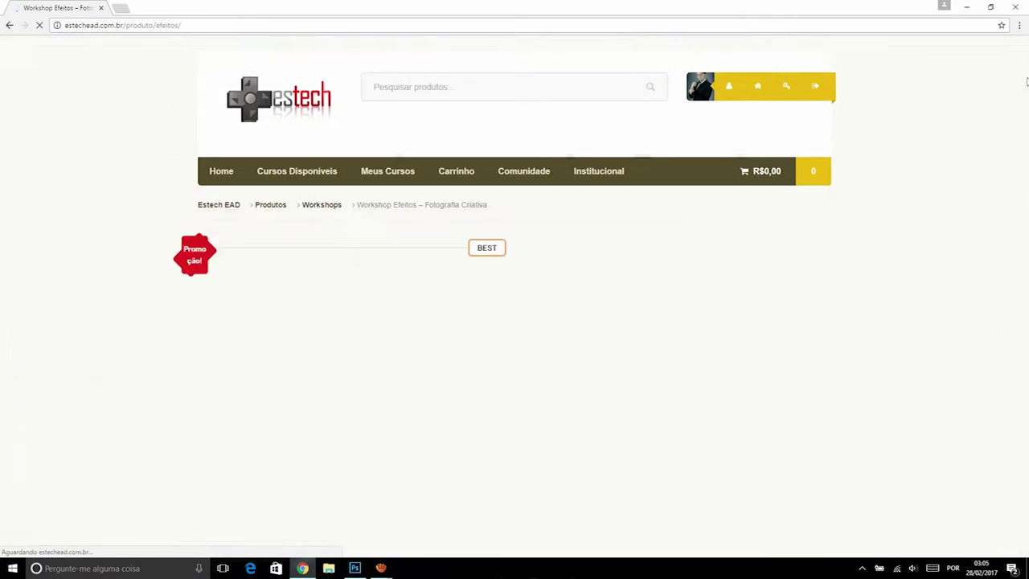
{"action": "scroll", "coordinate": [666, 443], "scroll_direction": "down", "scroll_amount": 2}
{"action": "left_click", "coordinate": [666, 443]}
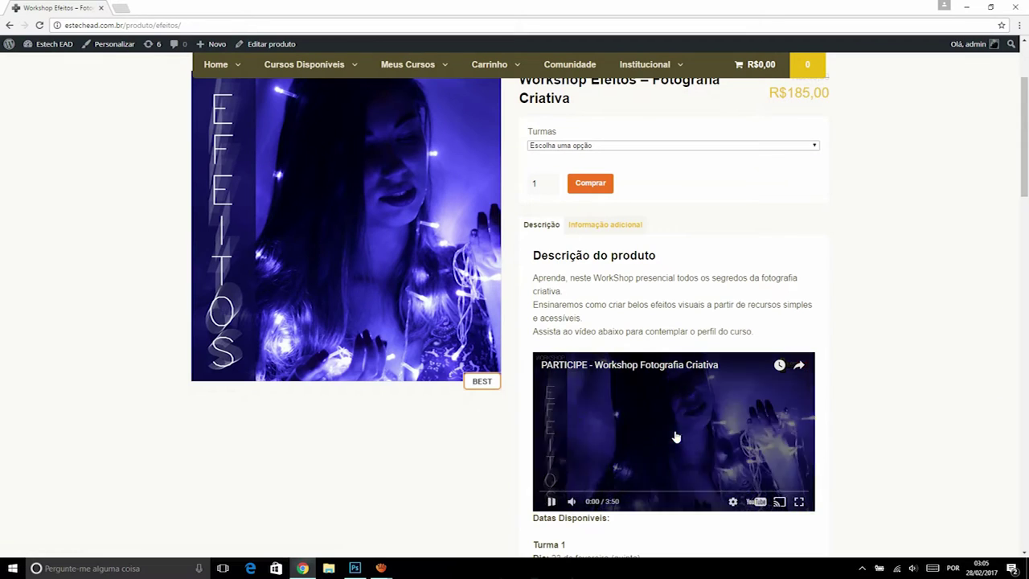
{"action": "left_click", "coordinate": [643, 490]}
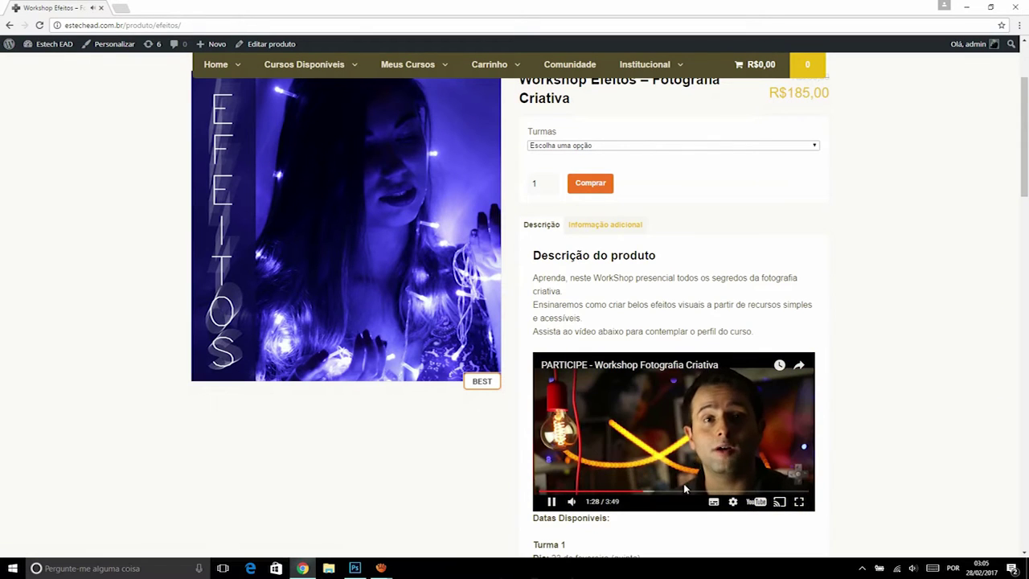
{"action": "left_click", "coordinate": [661, 490]}
{"action": "scroll", "coordinate": [724, 281], "scroll_direction": "up", "scroll_amount": 3}
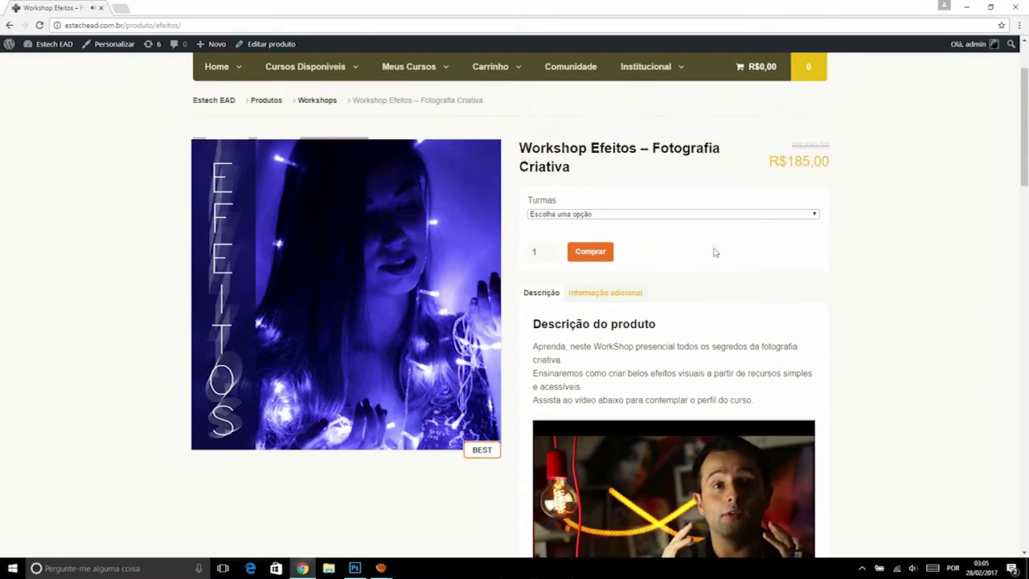
Go back to the Estech home page, then return to the portrait in Photoshop
{"action": "mouse_move", "coordinate": [218, 67]}
{"action": "left_click", "coordinate": [210, 171]}
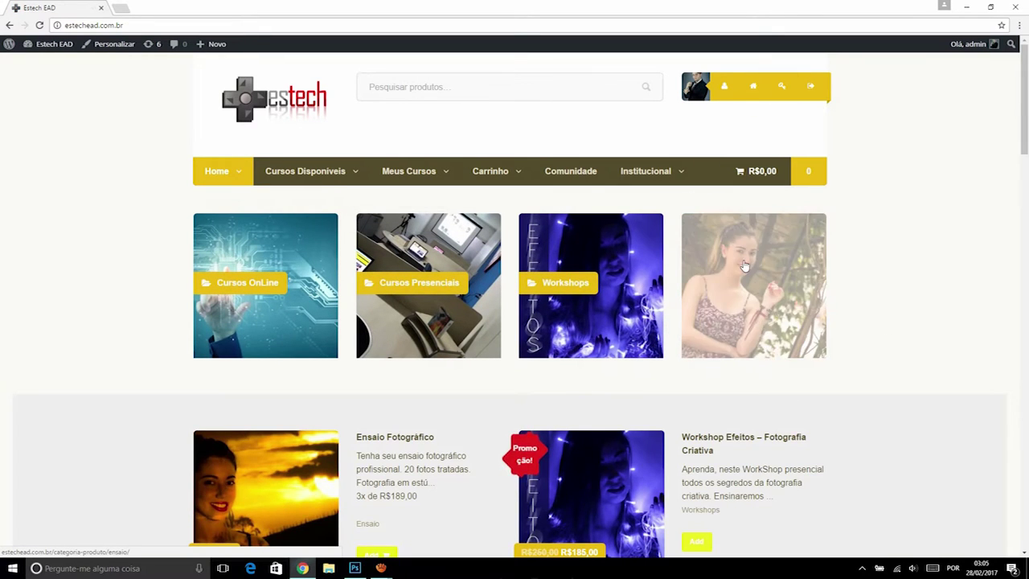
{"action": "left_click_drag", "start_coordinate": [1026, 96], "coordinate": [1026, 93]}
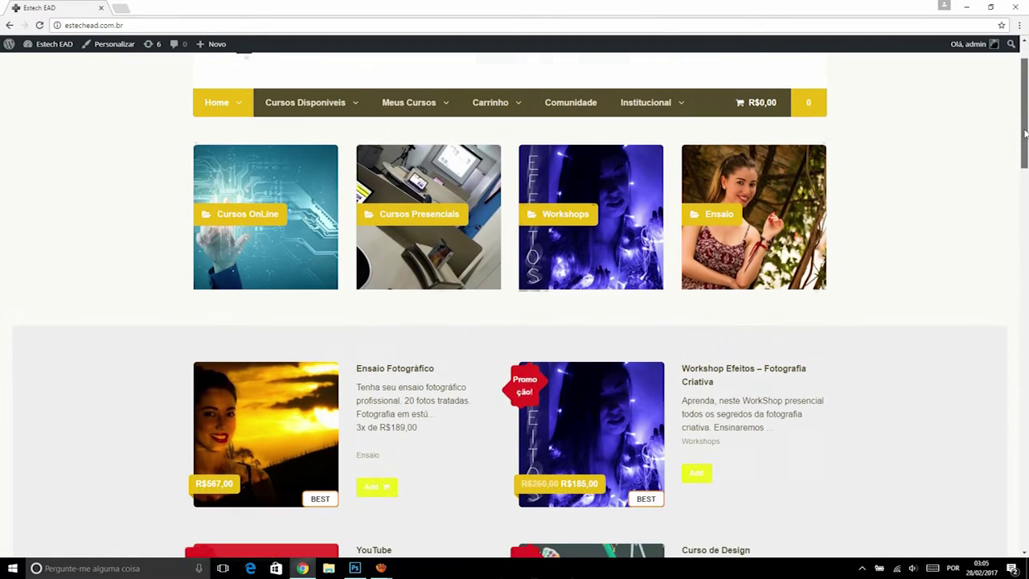
{"action": "left_click_drag", "start_coordinate": [1025, 92], "coordinate": [1025, 261]}
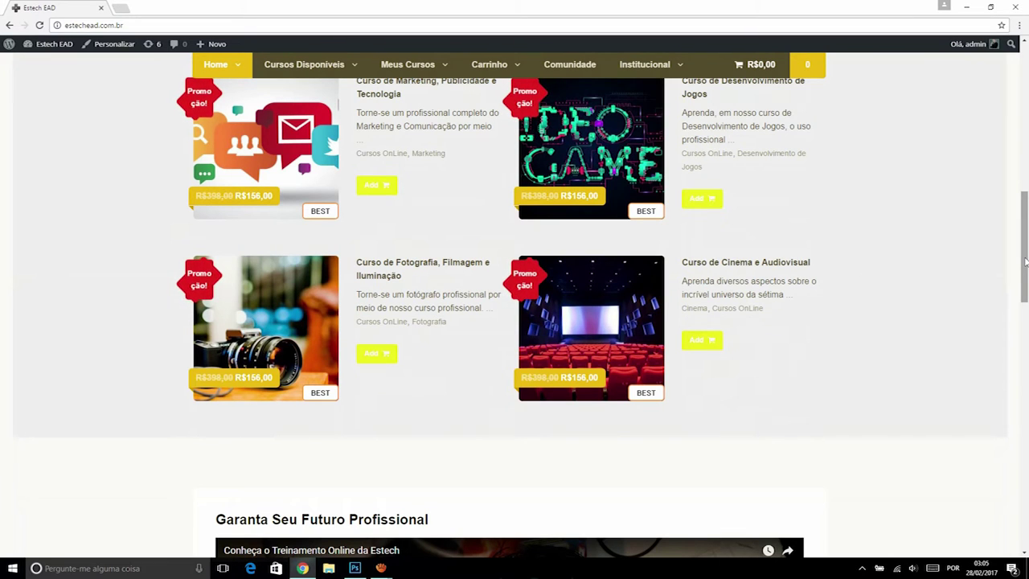
{"action": "left_click", "coordinate": [364, 566]}
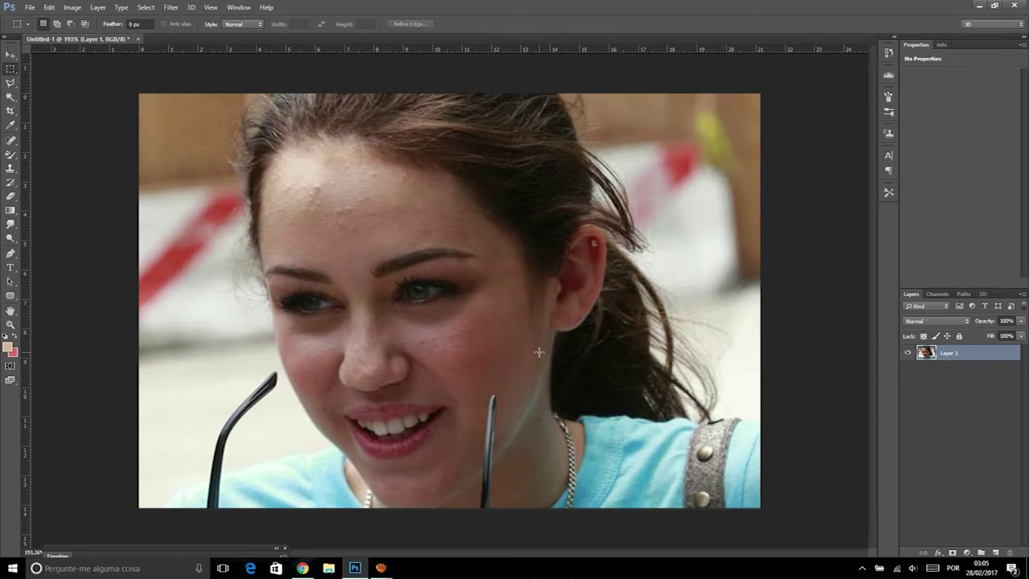
{"action": "scroll", "coordinate": [434, 252], "scroll_direction": "down", "scroll_amount": 1}
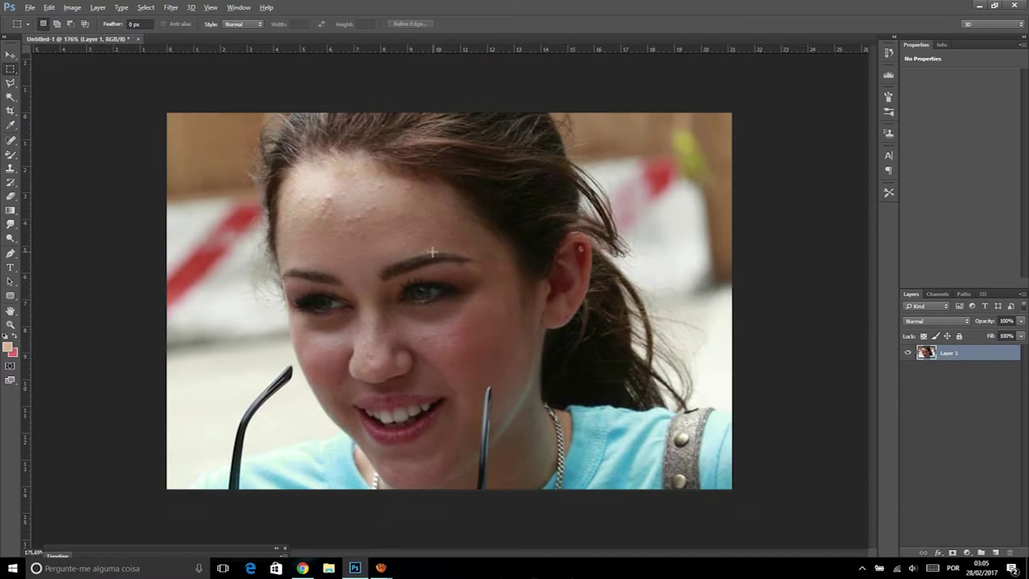
{"action": "scroll", "coordinate": [431, 251], "scroll_direction": "up", "scroll_amount": 4}
{"action": "scroll", "coordinate": [432, 252], "scroll_direction": "up", "scroll_amount": 1}
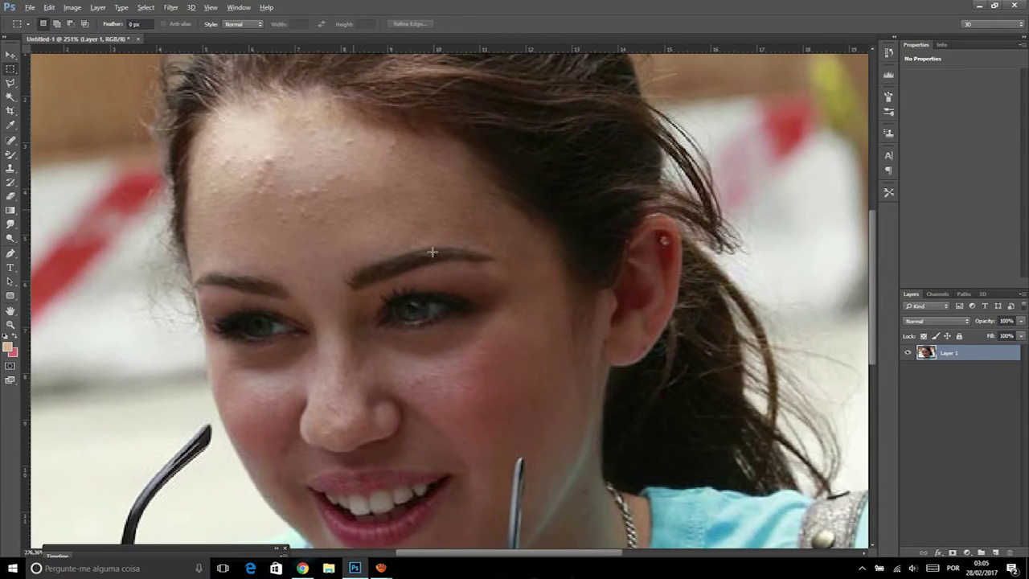
{"action": "scroll", "coordinate": [431, 251], "scroll_direction": "down", "scroll_amount": 1}
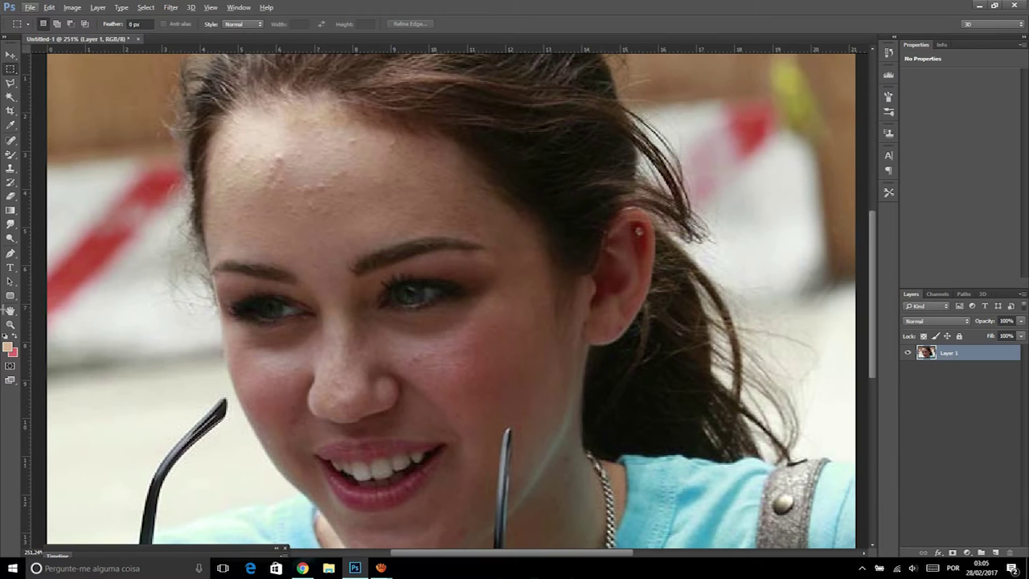
{"action": "key", "text": "z"}
{"action": "key", "text": "ctrl+minus"}
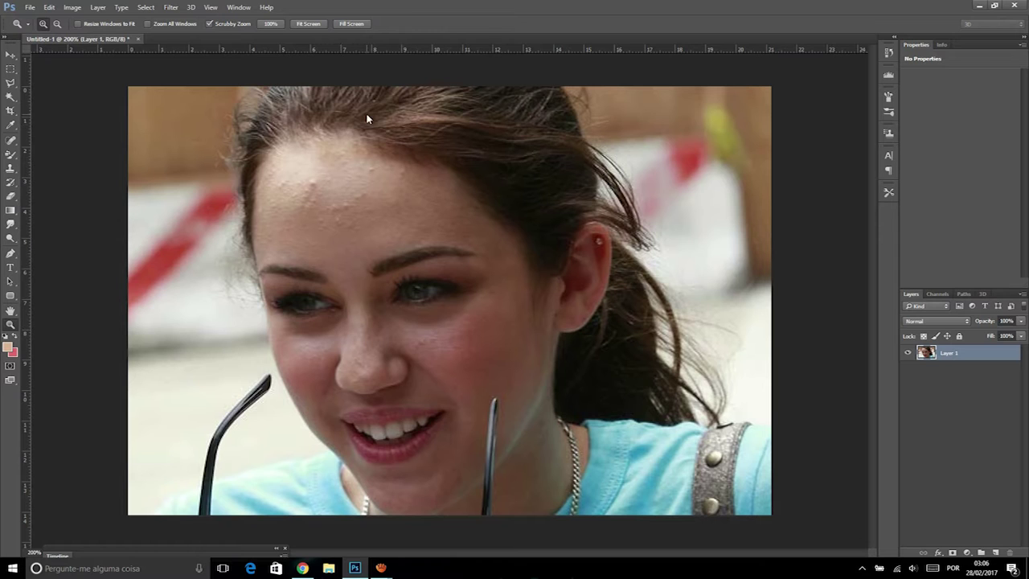
{"action": "left_click", "coordinate": [367, 114], "text": "alt"}
{"action": "left_click", "coordinate": [357, 172]}
{"action": "left_click", "coordinate": [375, 235], "text": "alt"}
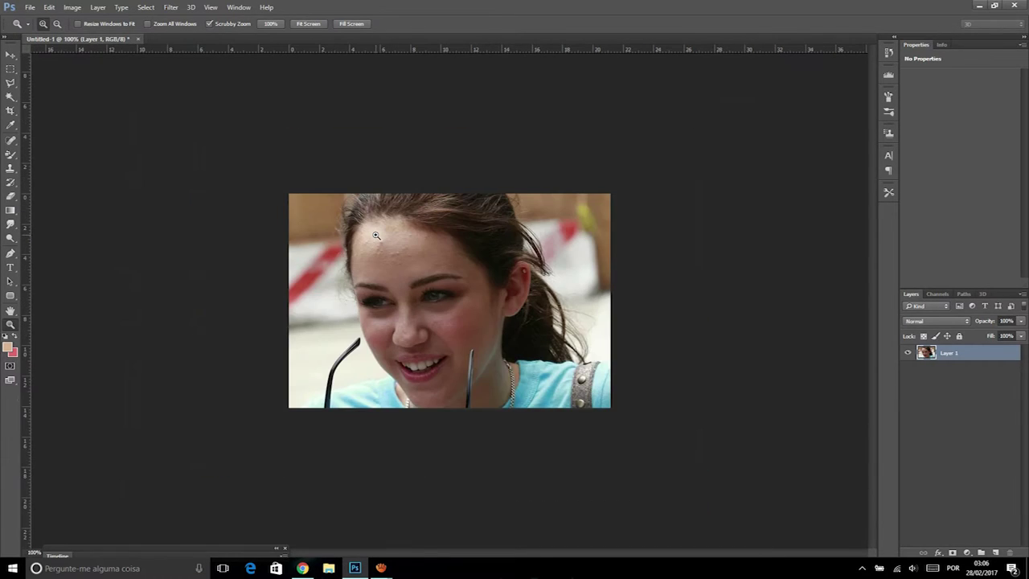
{"action": "left_click", "coordinate": [327, 241]}
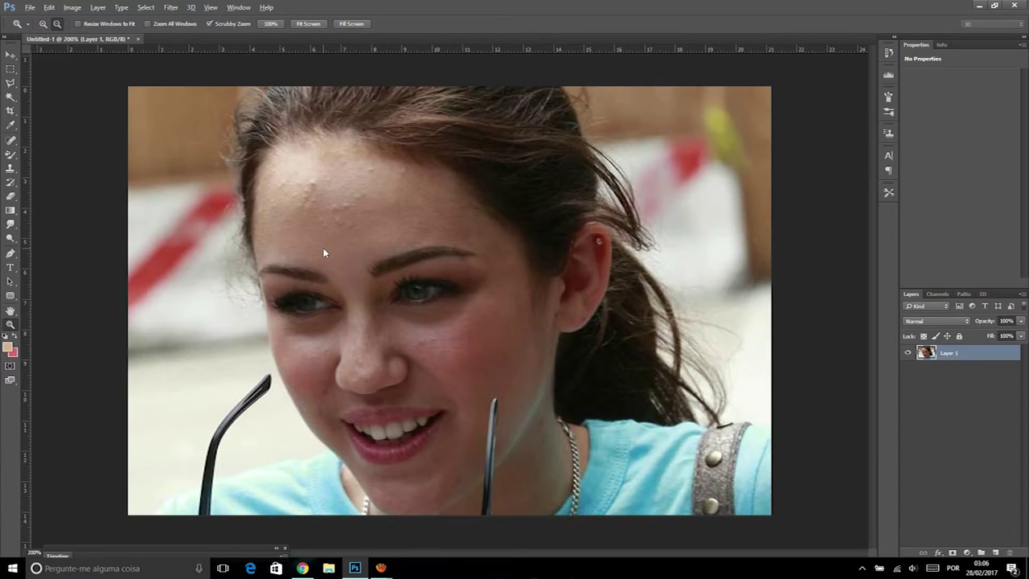
{"action": "left_click", "coordinate": [326, 241], "text": "alt"}
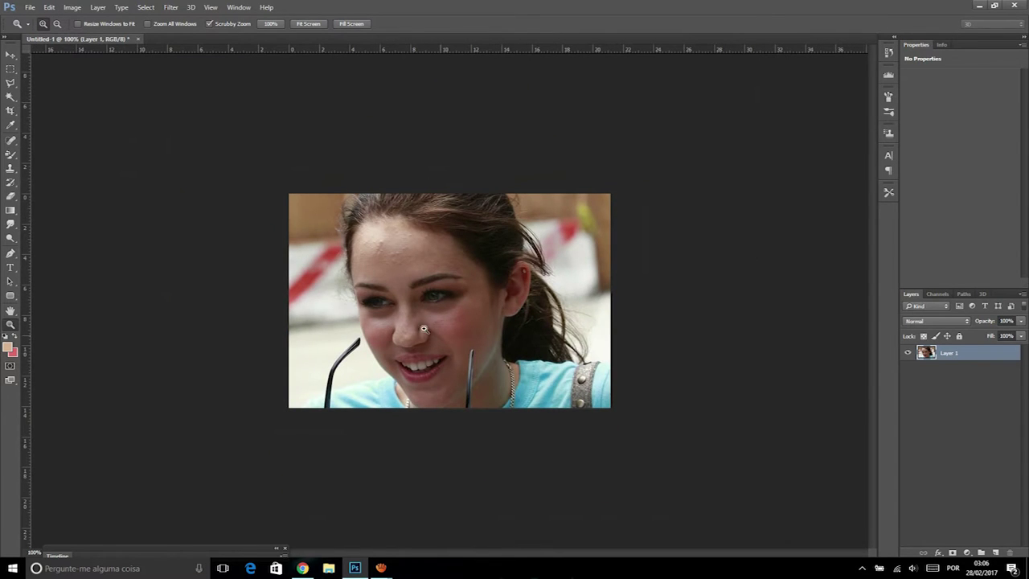
{"action": "left_click", "coordinate": [424, 329]}
{"action": "left_click", "coordinate": [410, 265], "text": "alt"}
Spot-heal the forehead blemishes, zooming the canvas in to about 214%
{"action": "left_click", "coordinate": [10, 139]}
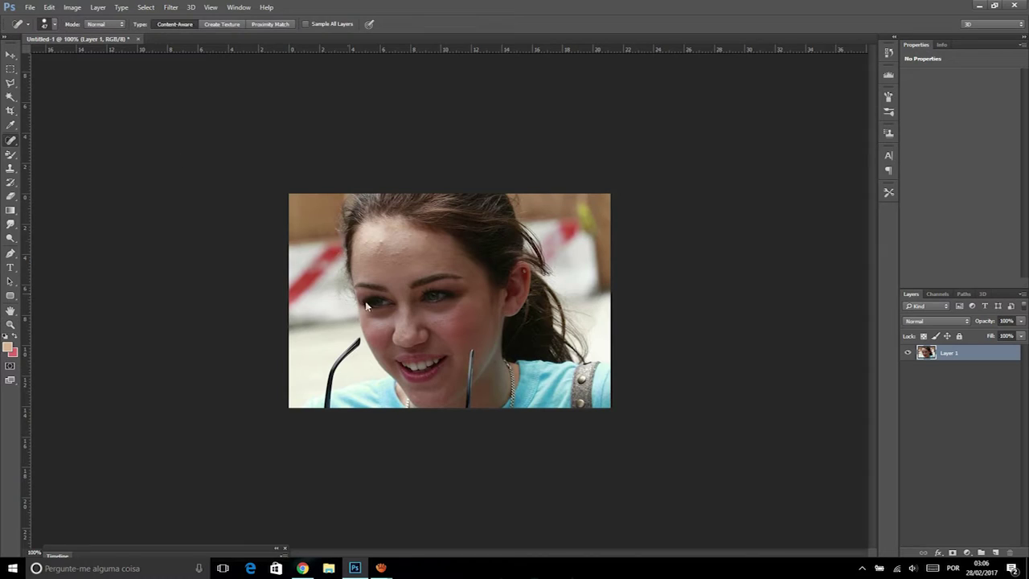
{"action": "left_click", "coordinate": [373, 244]}
{"action": "key", "text": "ctrl+plus"}
{"action": "key", "text": "ctrl+minus"}
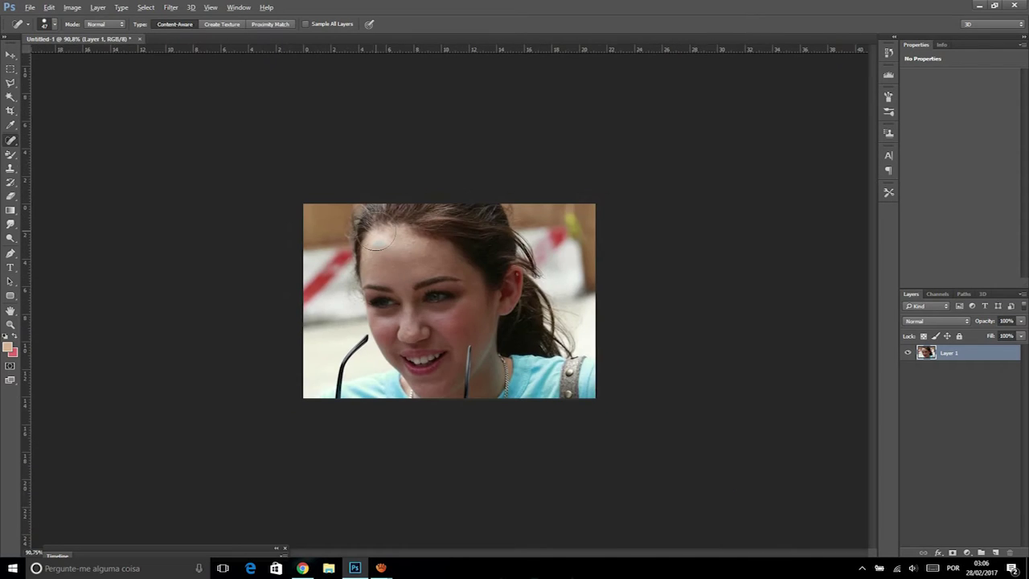
{"action": "key", "text": "ctrl+plus"}
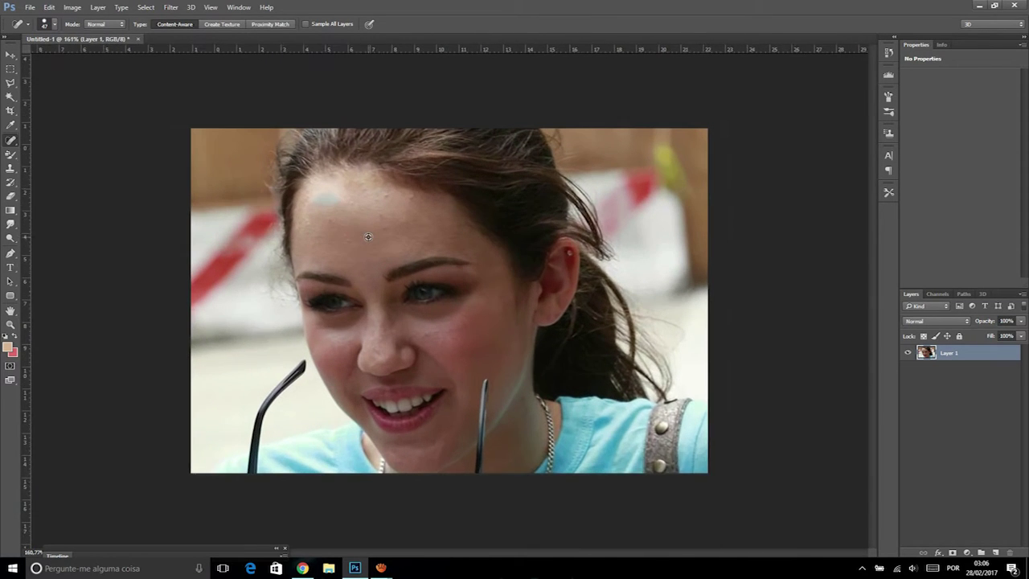
{"action": "key", "text": "ctrl+plus"}
{"action": "left_click_drag", "start_coordinate": [291, 182], "coordinate": [315, 184]}
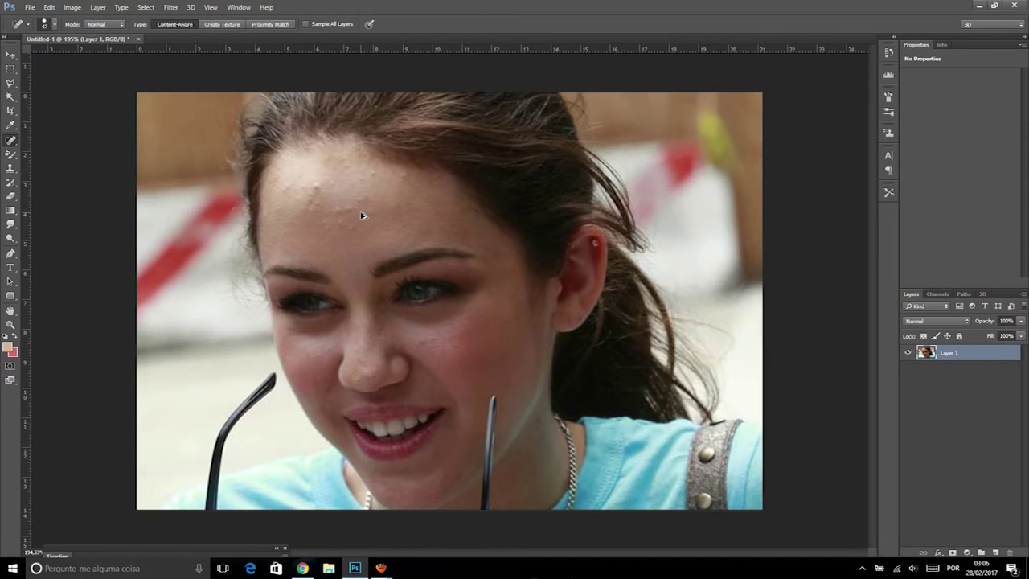
{"action": "key", "text": "ctrl+plus"}
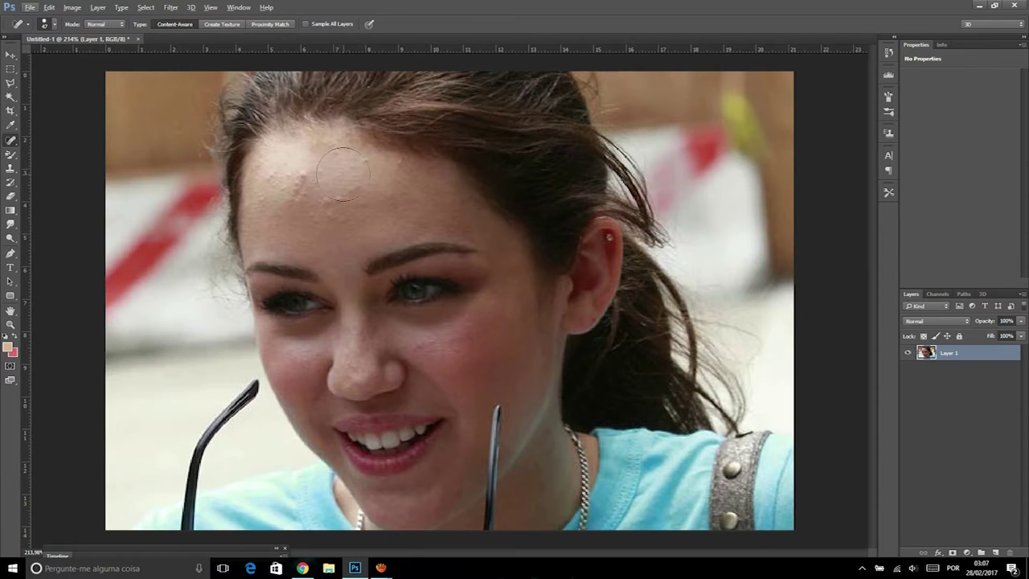
{"action": "left_click", "coordinate": [10, 224]}
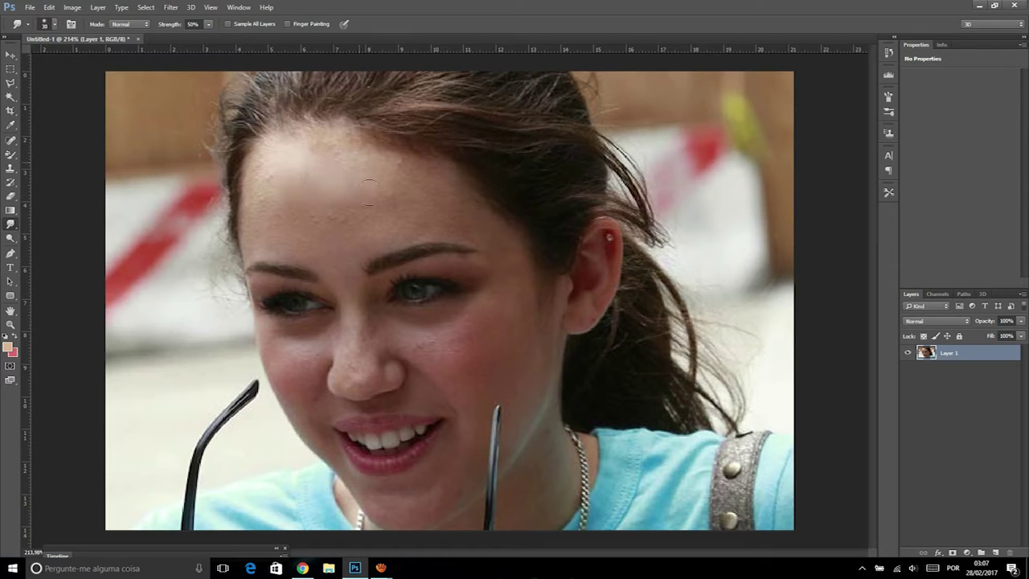
Undo a trial smudge on the upper-left forehead and switch to the Brush tool
{"action": "left_click_drag", "start_coordinate": [322, 159], "coordinate": [313, 196]}
{"action": "key", "text": "ctrl+z"}
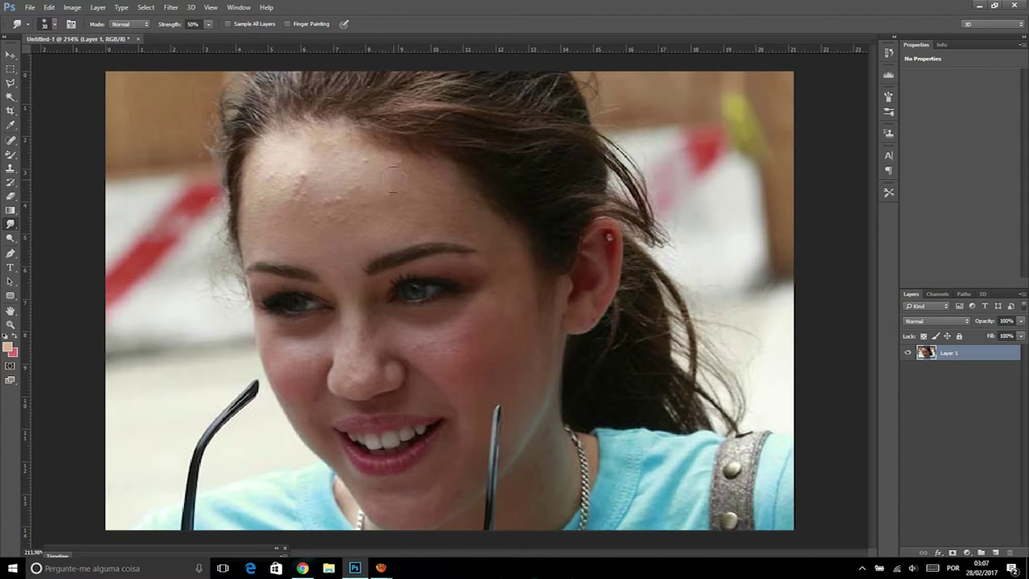
{"action": "right_click", "coordinate": [11, 155]}
{"action": "left_click", "coordinate": [49, 154]}
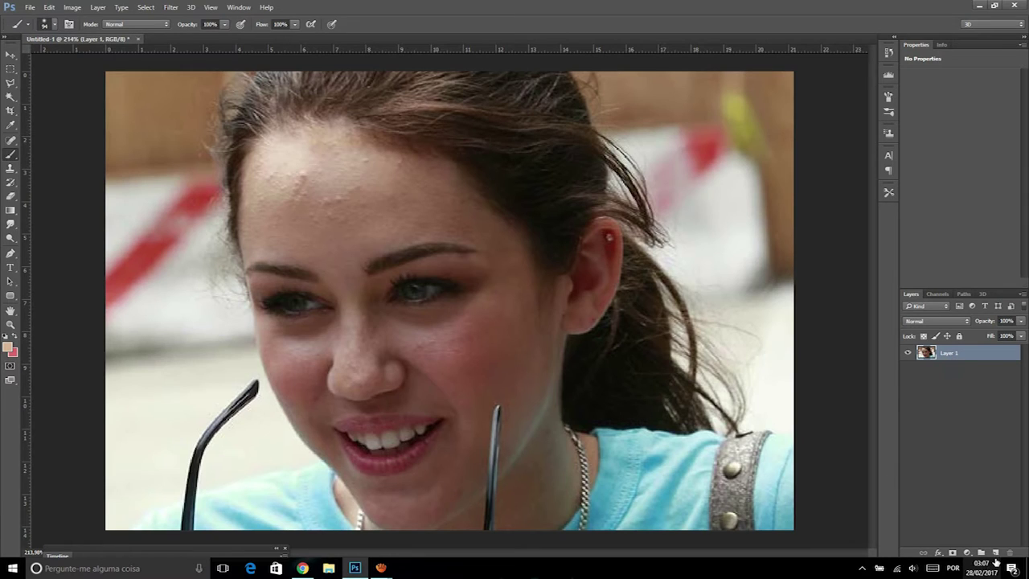
Add a new Layer 2 and paint lighter skin over the forehead with a 0%-hardness brush
{"action": "left_click", "coordinate": [995, 553]}
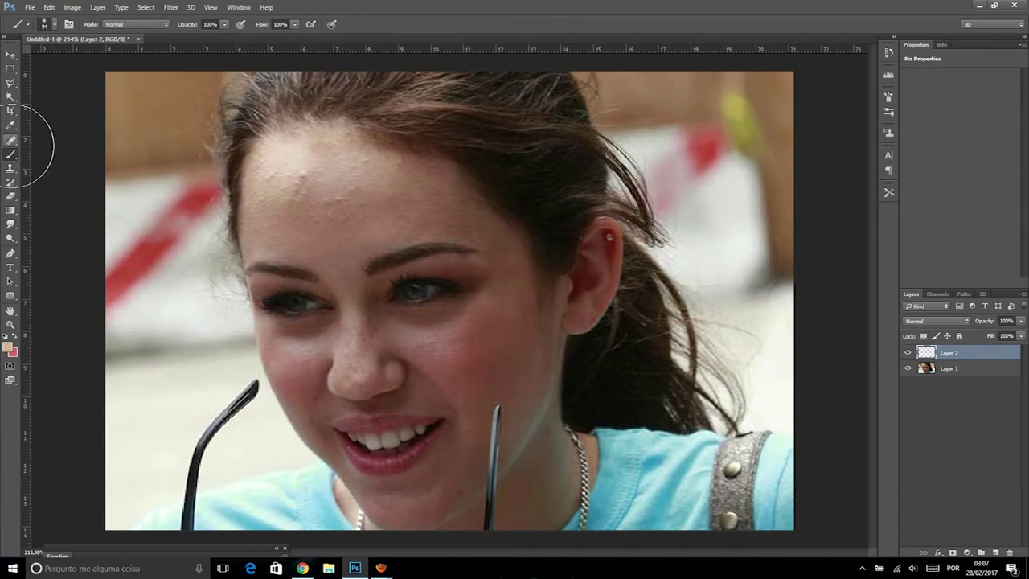
{"action": "left_click", "coordinate": [55, 24]}
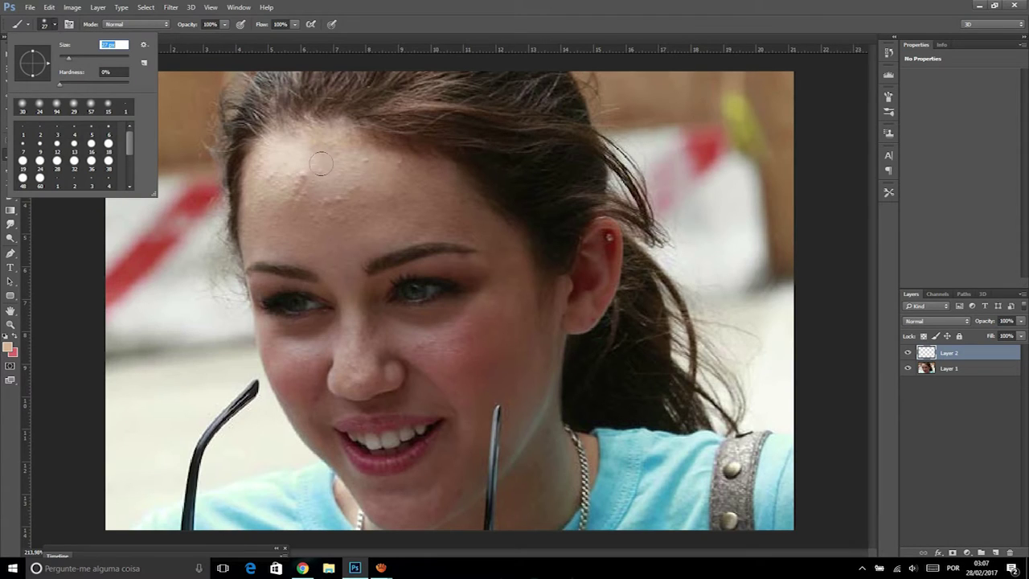
{"action": "left_click", "coordinate": [359, 6]}
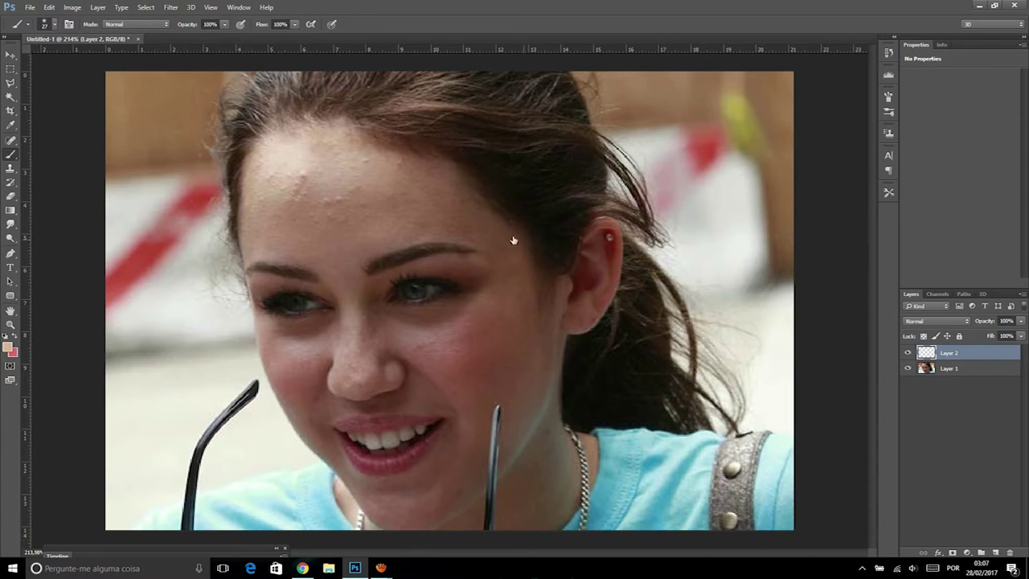
{"action": "left_click", "coordinate": [337, 200]}
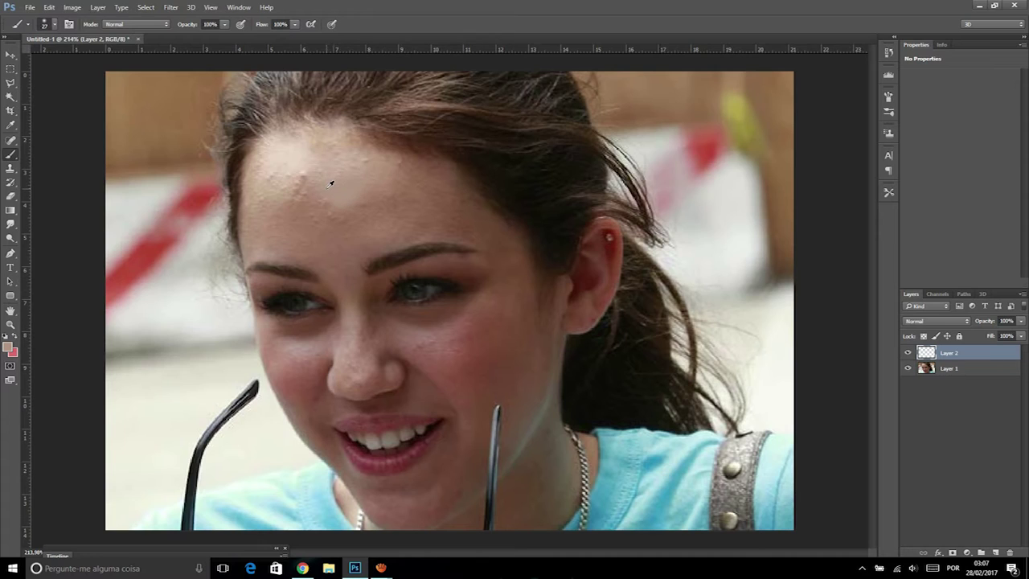
{"action": "left_click_drag", "start_coordinate": [314, 169], "coordinate": [281, 179]}
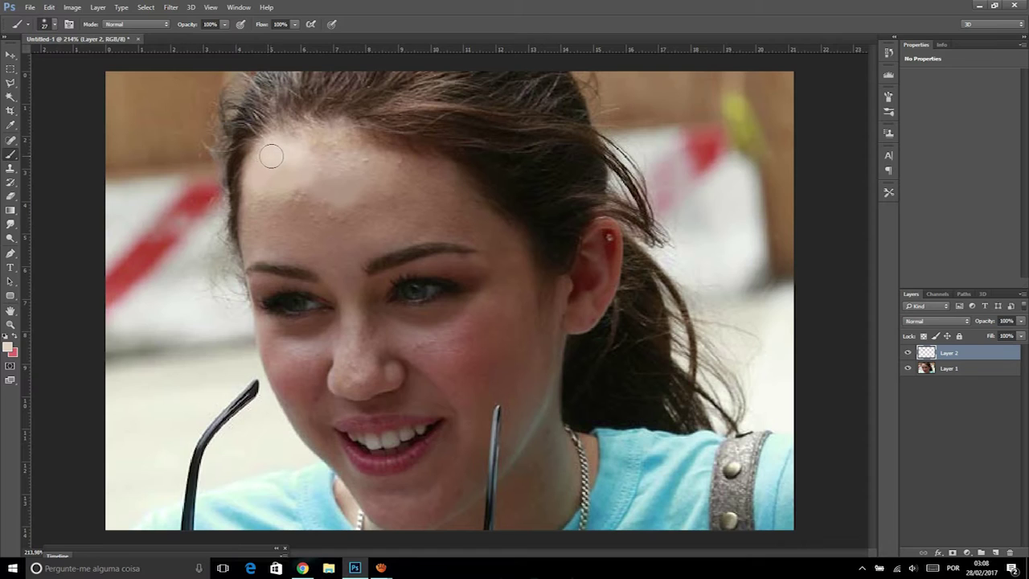
Sample forehead skin tones and paint them across the lower forehead
{"action": "left_click", "coordinate": [330, 152], "text": "alt"}
{"action": "left_click", "coordinate": [306, 202], "text": "alt"}
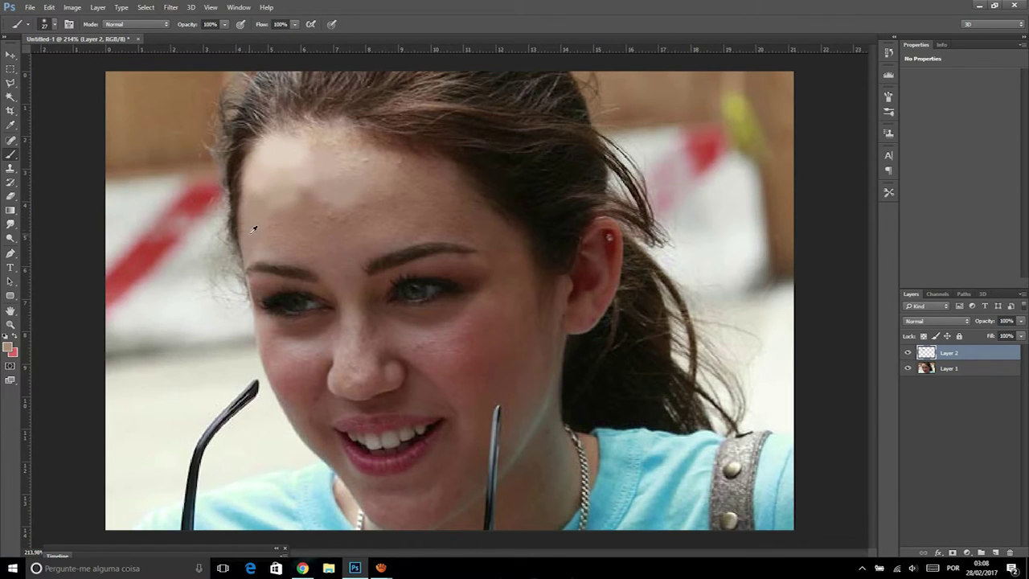
{"action": "left_click_drag", "start_coordinate": [268, 238], "coordinate": [318, 222]}
{"action": "left_click_drag", "start_coordinate": [335, 212], "coordinate": [356, 216]}
{"action": "left_click", "coordinate": [350, 159], "text": "alt"}
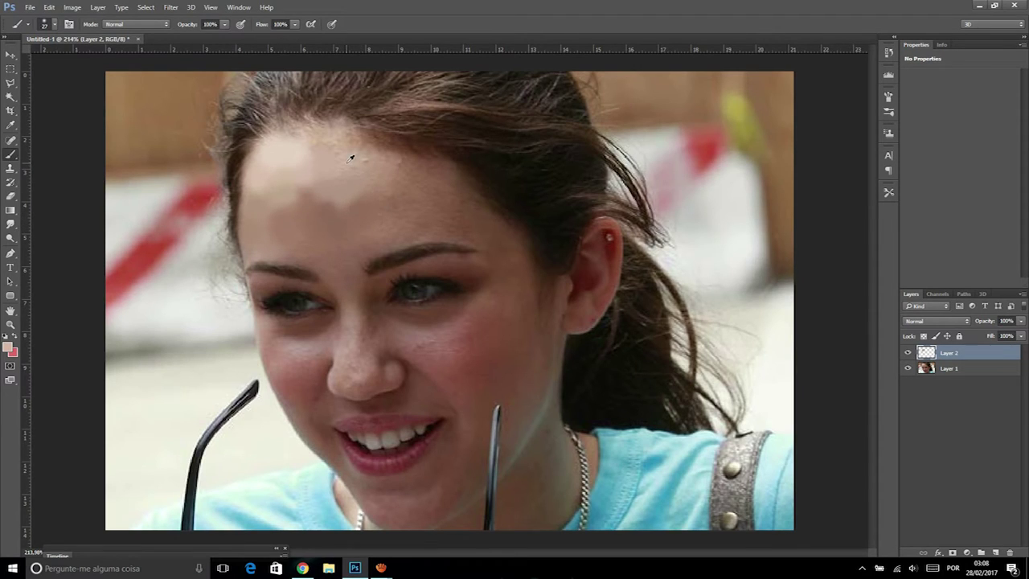
{"action": "left_click", "coordinate": [395, 172], "text": "alt"}
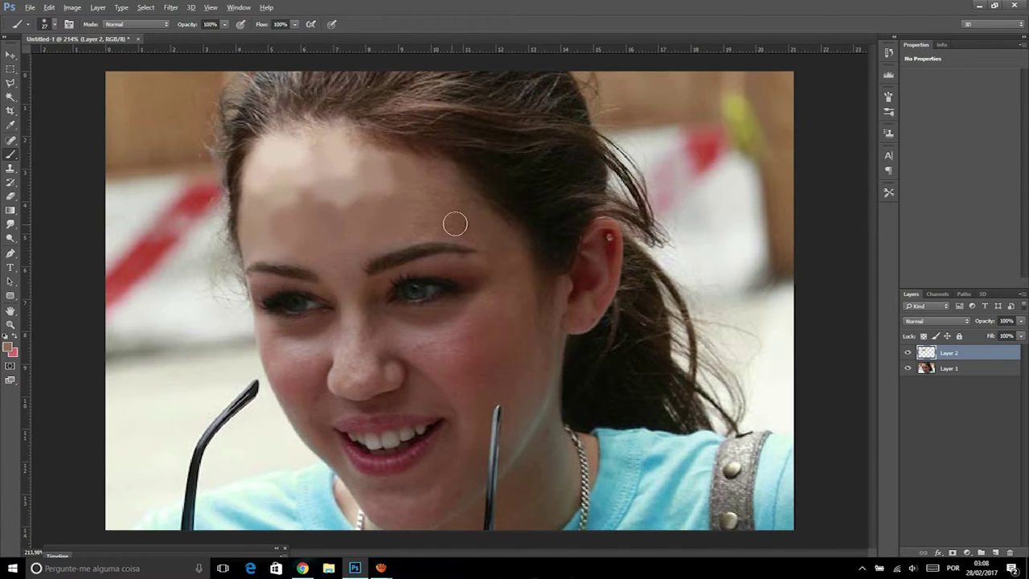
{"action": "left_click", "coordinate": [422, 195], "text": "alt"}
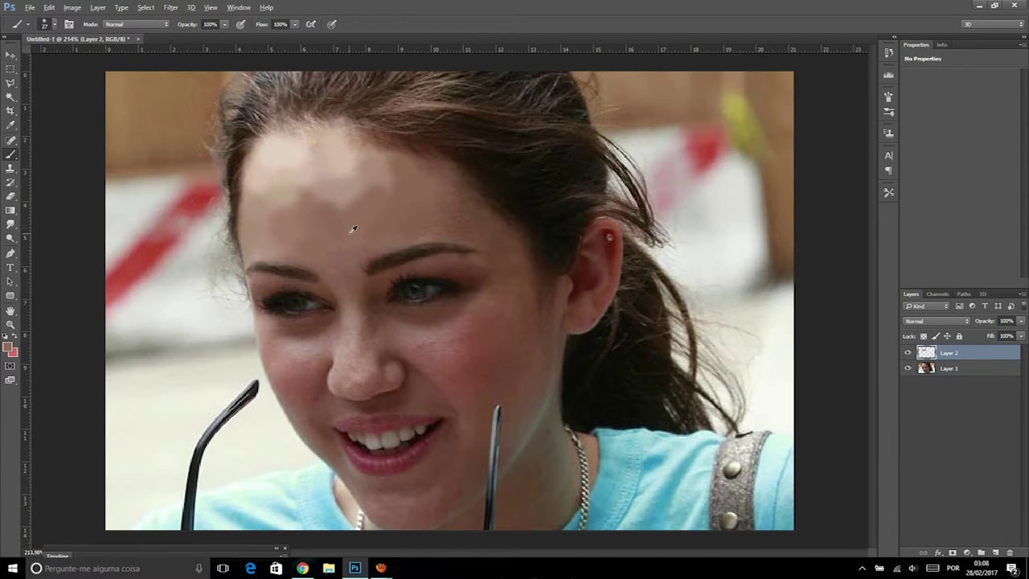
{"action": "left_click", "coordinate": [452, 228], "text": "alt"}
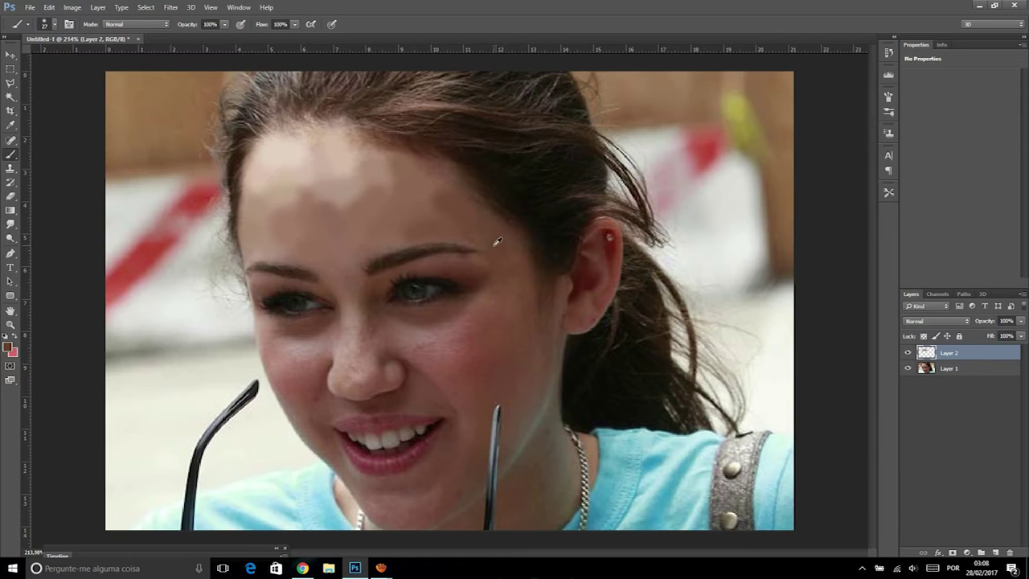
Sample cheek tones, paint pink over the right cheek, and shrink the brush size
{"action": "left_click", "coordinate": [524, 269], "text": "alt"}
{"action": "left_click", "coordinate": [466, 337], "text": "alt"}
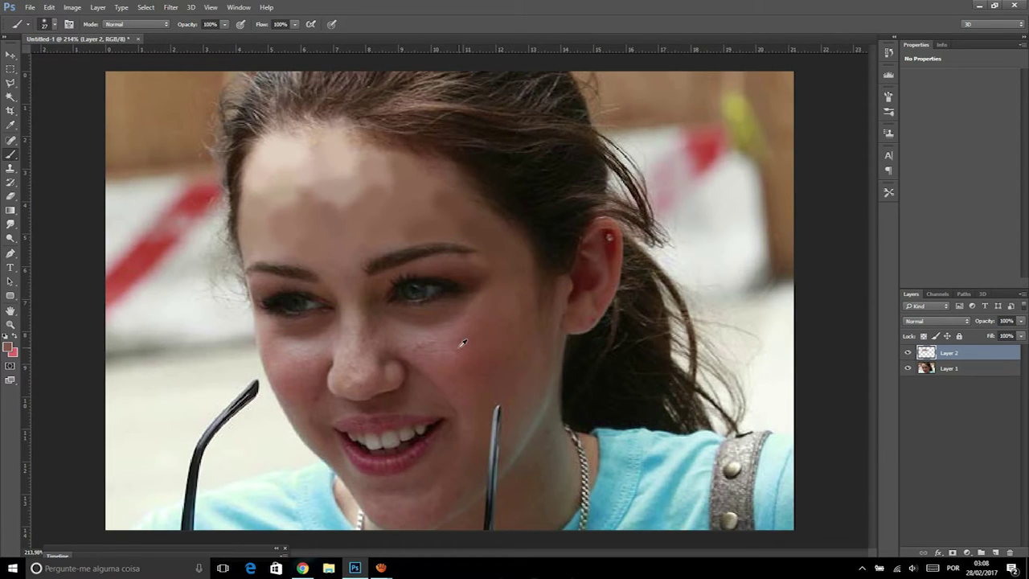
{"action": "left_click", "coordinate": [441, 345], "text": "alt"}
{"action": "mouse_move", "coordinate": [471, 339]}
{"action": "left_mouse_down"}
{"action": "mouse_move", "coordinate": [459, 336]}
{"action": "mouse_move", "coordinate": [461, 372]}
{"action": "mouse_move", "coordinate": [452, 371]}
{"action": "left_mouse_up"}
{"action": "left_click", "coordinate": [463, 345], "text": "alt"}
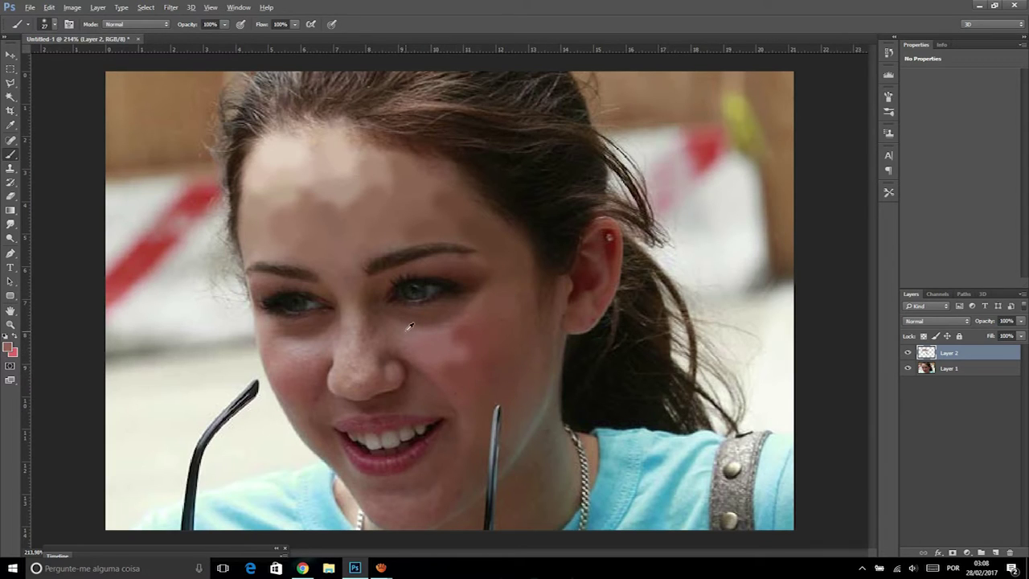
{"action": "left_click", "coordinate": [321, 334], "text": "alt"}
{"action": "left_click", "coordinate": [303, 350], "text": "alt"}
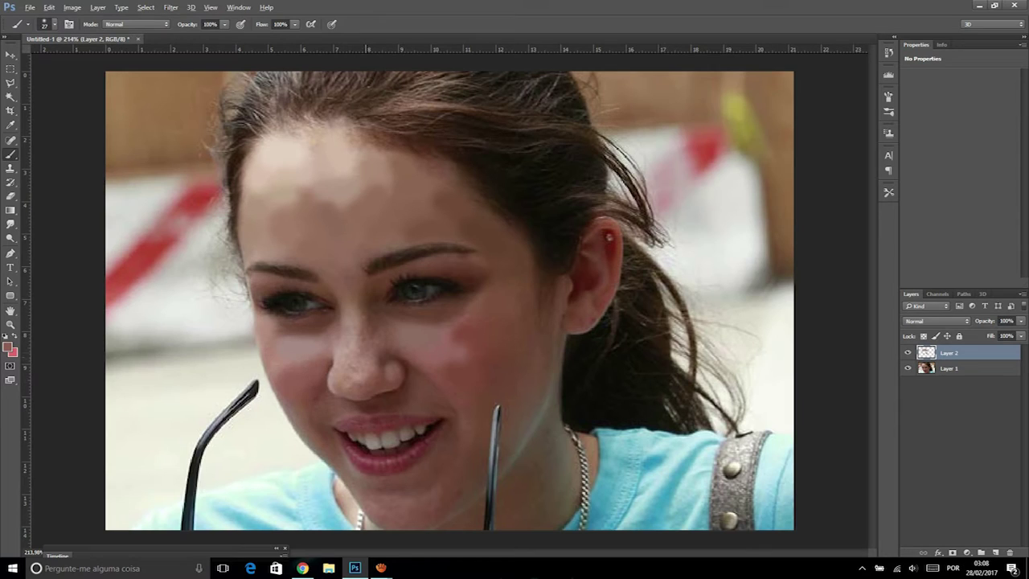
{"action": "left_click", "coordinate": [351, 338], "text": "alt"}
{"action": "left_click", "coordinate": [53, 25]}
{"action": "left_click_drag", "start_coordinate": [70, 56], "coordinate": [67, 60]}
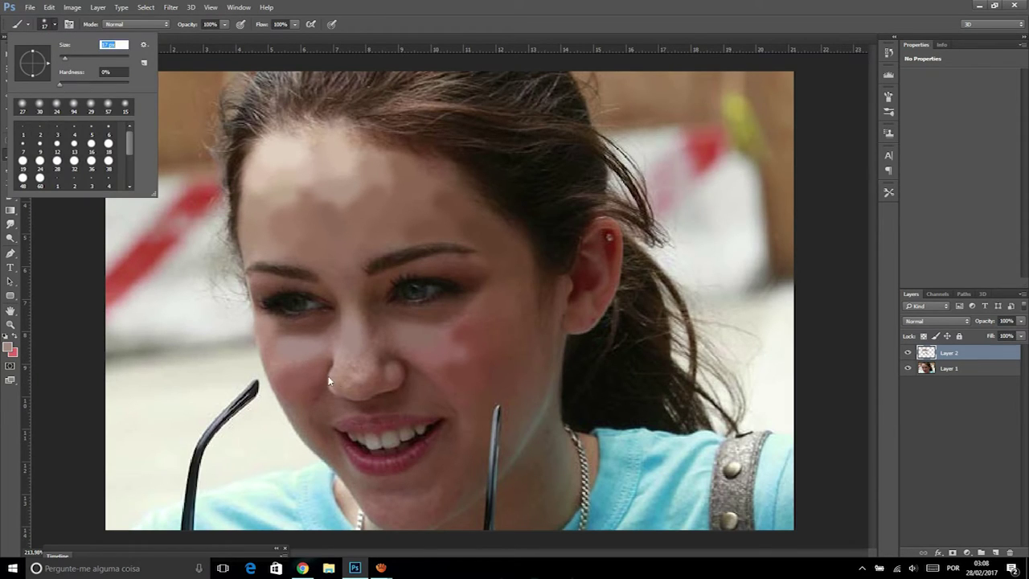
Sample nose and cheek tones and dab skin colour down the side of the nose and beside the nostril
{"action": "left_click", "coordinate": [362, 371]}
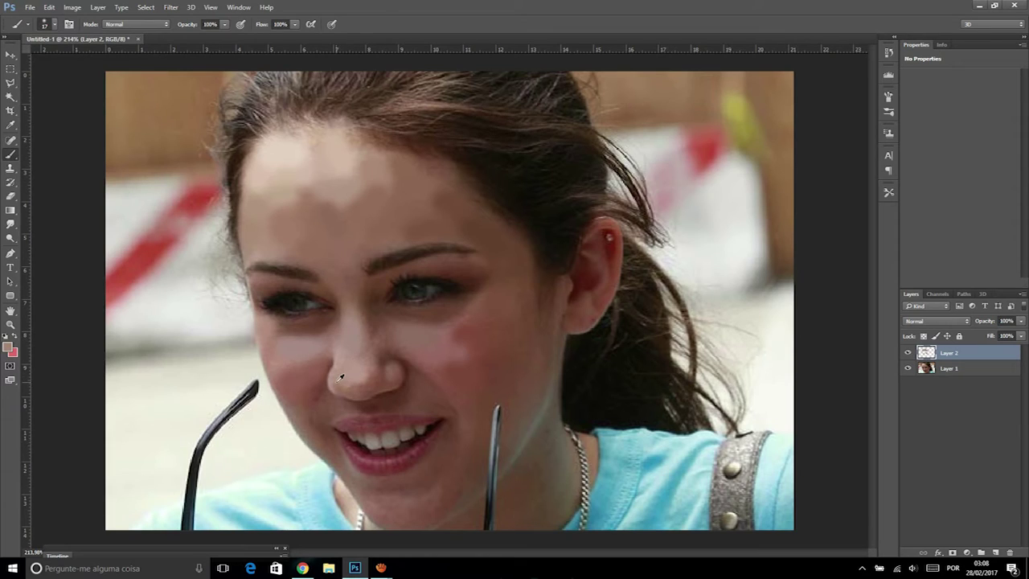
{"action": "left_click", "coordinate": [389, 348], "text": "alt"}
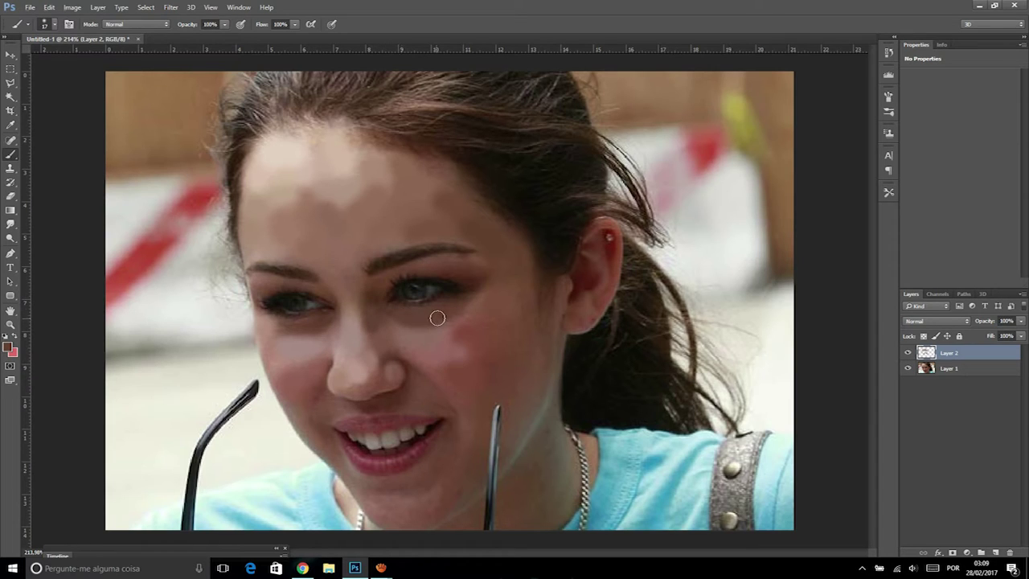
{"action": "scroll", "coordinate": [424, 254], "scroll_direction": "up", "scroll_amount": 1}
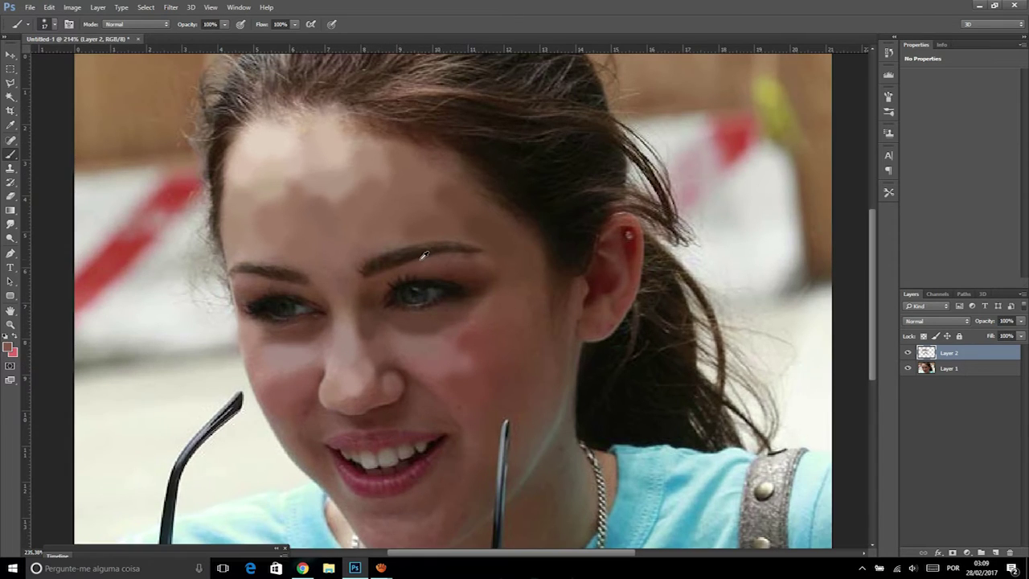
{"action": "left_click", "coordinate": [317, 137], "text": "alt"}
{"action": "left_click", "coordinate": [419, 393], "text": "alt"}
{"action": "left_click_drag", "start_coordinate": [386, 352], "coordinate": [354, 403]}
{"action": "left_click_drag", "start_coordinate": [354, 403], "coordinate": [304, 398]}
Sample more tones near the nostril, mouth, cheek and eyebrow, then hide Layer 1
{"action": "left_click", "coordinate": [319, 421], "text": "alt"}
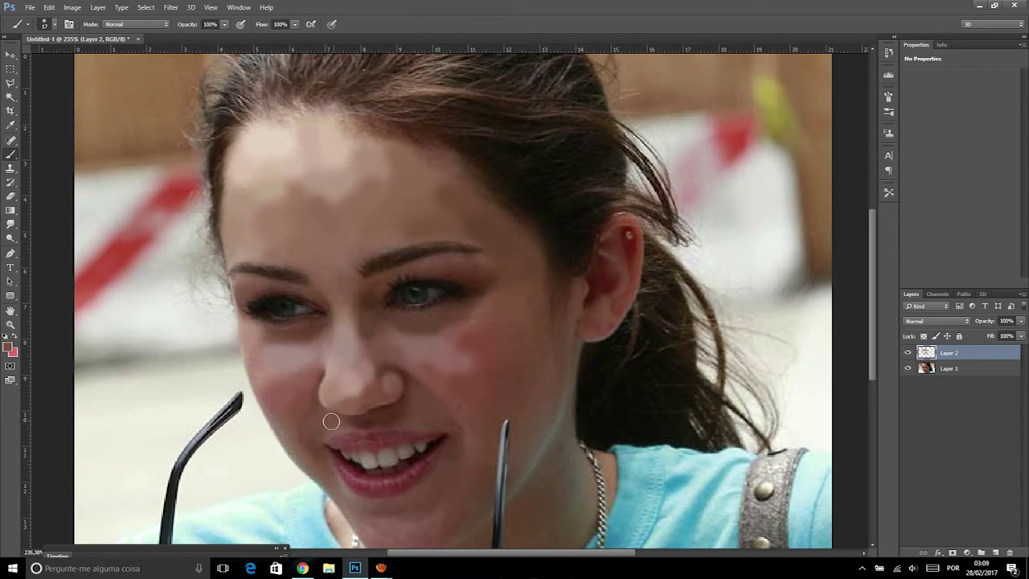
{"action": "left_click", "coordinate": [297, 431], "text": "alt"}
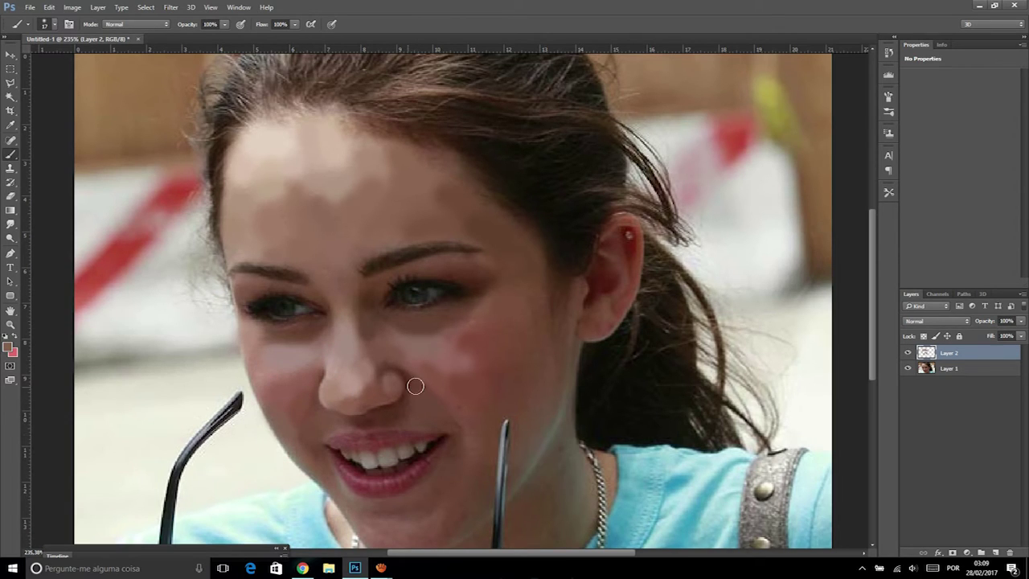
{"action": "left_click", "coordinate": [533, 309], "text": "alt"}
{"action": "left_click", "coordinate": [467, 320], "text": "alt"}
{"action": "left_click", "coordinate": [399, 234], "text": "alt"}
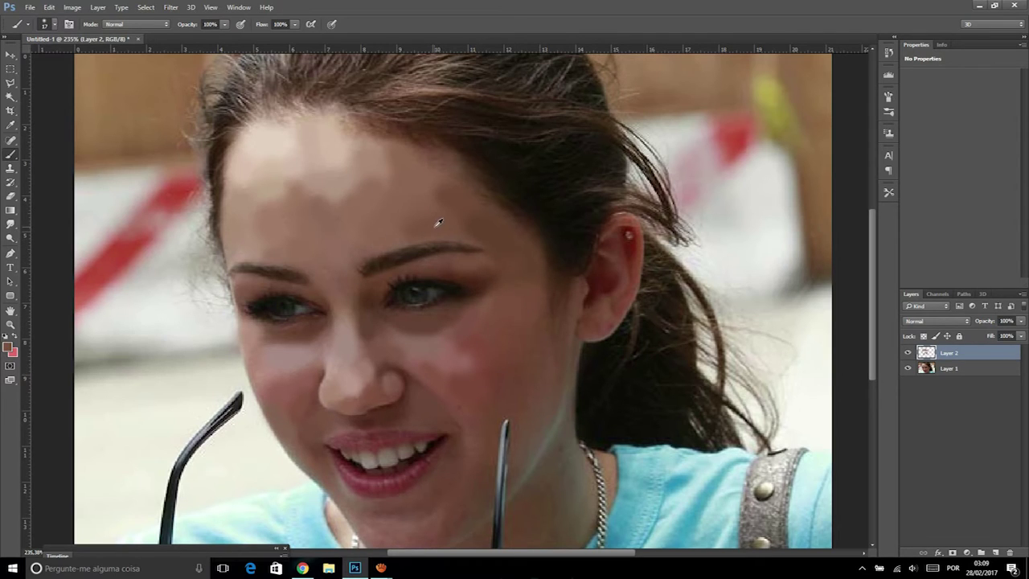
{"action": "scroll", "coordinate": [483, 221], "scroll_direction": "down", "scroll_amount": 2}
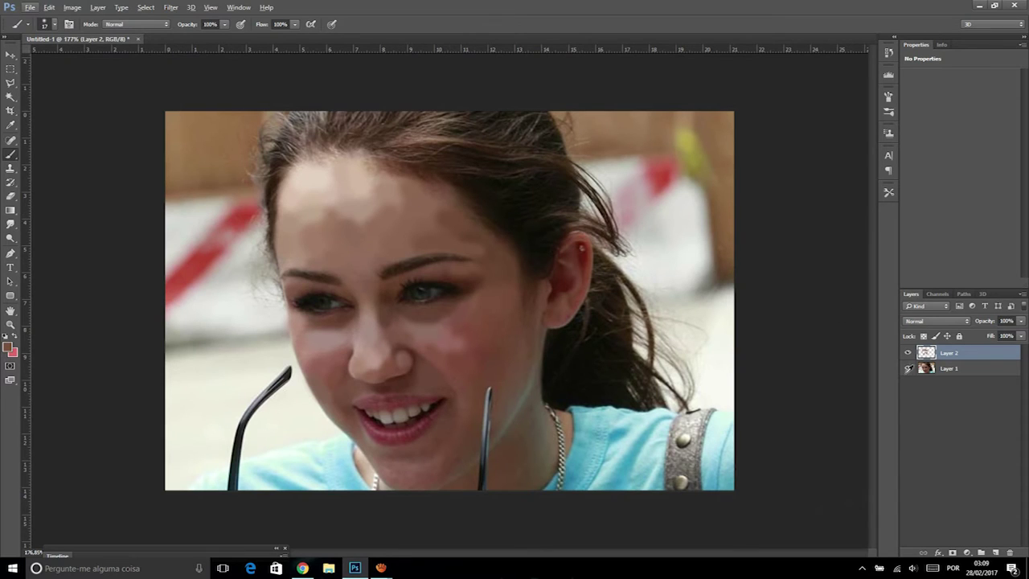
{"action": "left_click", "coordinate": [908, 368]}
With the photo hidden, lighten the top-left and darken the middle of the painted area
{"action": "left_click", "coordinate": [908, 369]}
{"action": "left_click", "coordinate": [360, 200], "text": "alt"}
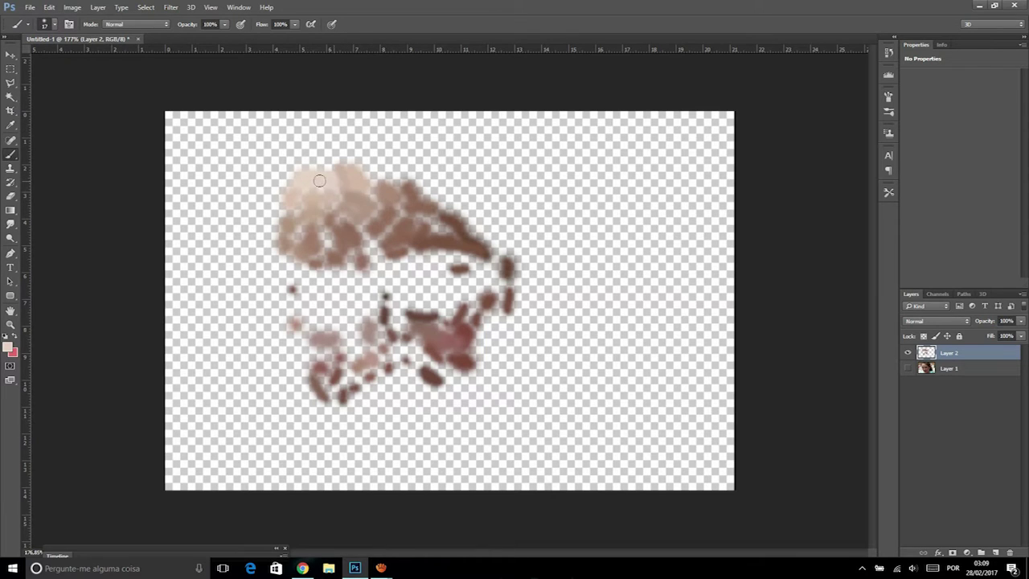
{"action": "mouse_move", "coordinate": [306, 197]}
{"action": "left_mouse_down"}
{"action": "mouse_move", "coordinate": [310, 179]}
{"action": "mouse_move", "coordinate": [345, 172]}
{"action": "mouse_move", "coordinate": [394, 208]}
{"action": "mouse_move", "coordinate": [379, 211]}
{"action": "left_mouse_up"}
{"action": "left_click", "coordinate": [341, 233], "text": "alt"}
{"action": "mouse_move", "coordinate": [338, 235]}
{"action": "left_mouse_down"}
{"action": "mouse_move", "coordinate": [324, 232]}
{"action": "mouse_move", "coordinate": [318, 254]}
{"action": "left_mouse_up"}
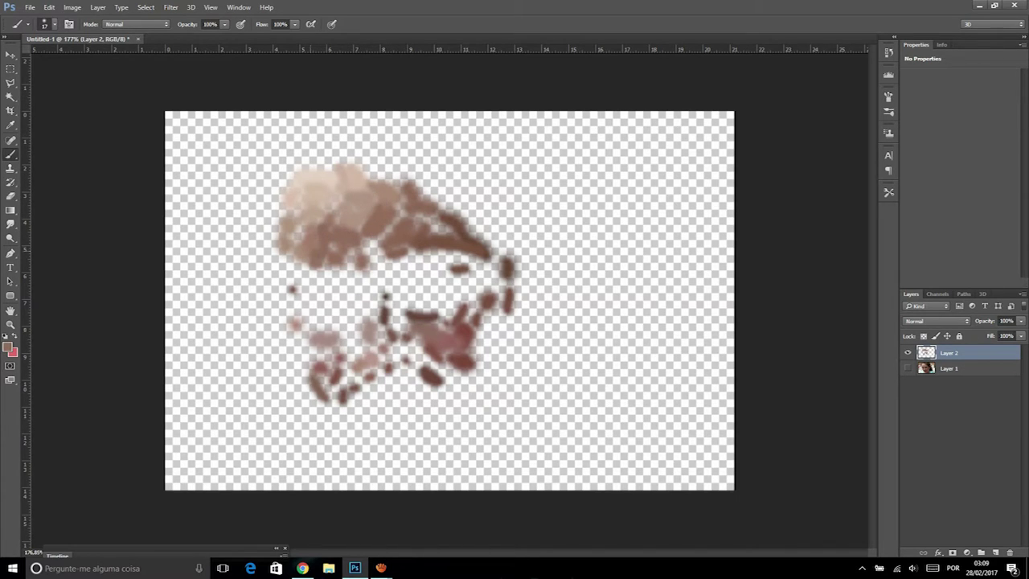
{"action": "left_click", "coordinate": [304, 214], "text": "alt"}
Darken the hairline edge of the strokes with sampled brown, then show Layer 1 again
{"action": "left_click", "coordinate": [404, 232], "text": "alt"}
{"action": "mouse_move", "coordinate": [402, 214]}
{"action": "left_mouse_down"}
{"action": "mouse_move", "coordinate": [372, 241]}
{"action": "mouse_move", "coordinate": [394, 228]}
{"action": "mouse_move", "coordinate": [400, 191]}
{"action": "mouse_move", "coordinate": [460, 231]}
{"action": "left_mouse_up"}
{"action": "left_click", "coordinate": [427, 231], "text": "alt"}
{"action": "left_click", "coordinate": [459, 231], "text": "alt"}
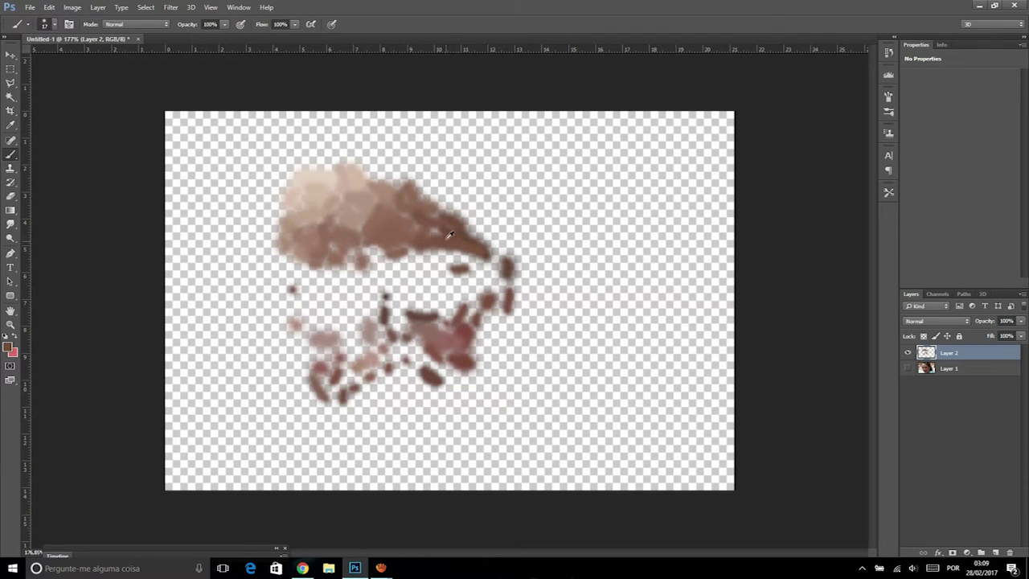
{"action": "left_click", "coordinate": [907, 367]}
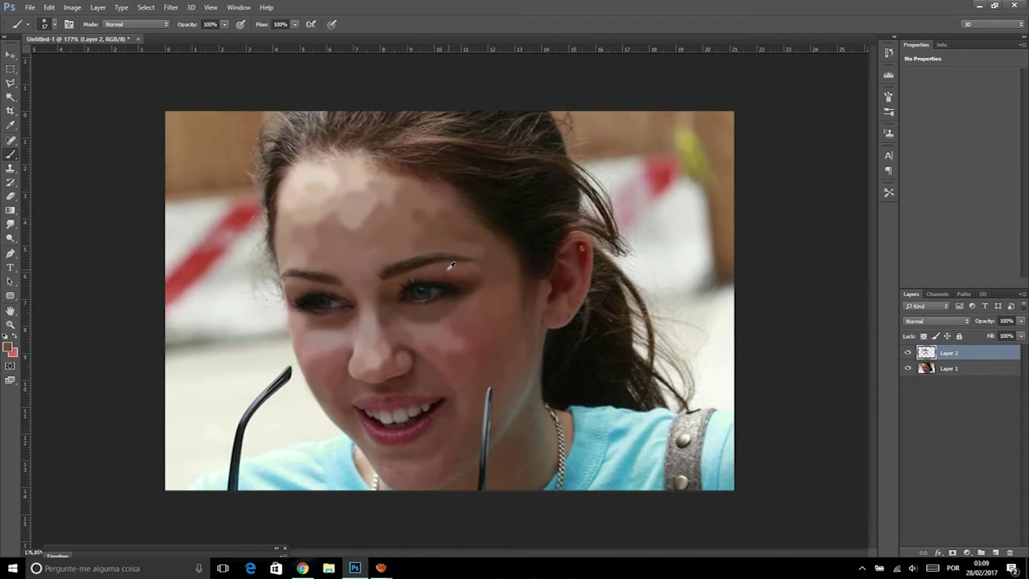
Sample skin tones from around the nose, cheeks, chin and under the eyes
{"action": "left_click", "coordinate": [393, 291], "text": "alt"}
{"action": "left_click", "coordinate": [385, 320], "text": "alt"}
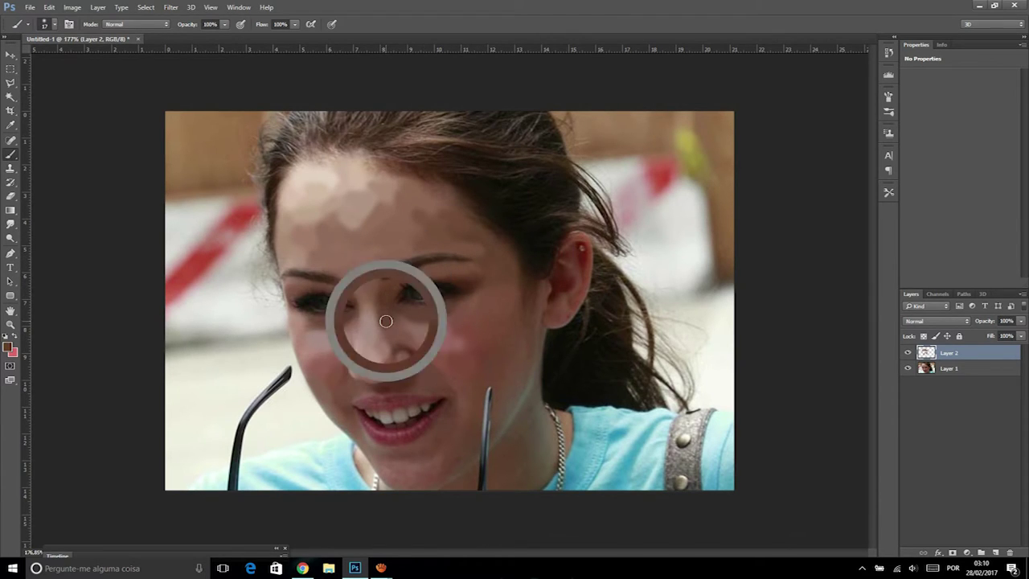
{"action": "left_click", "coordinate": [485, 337], "text": "alt"}
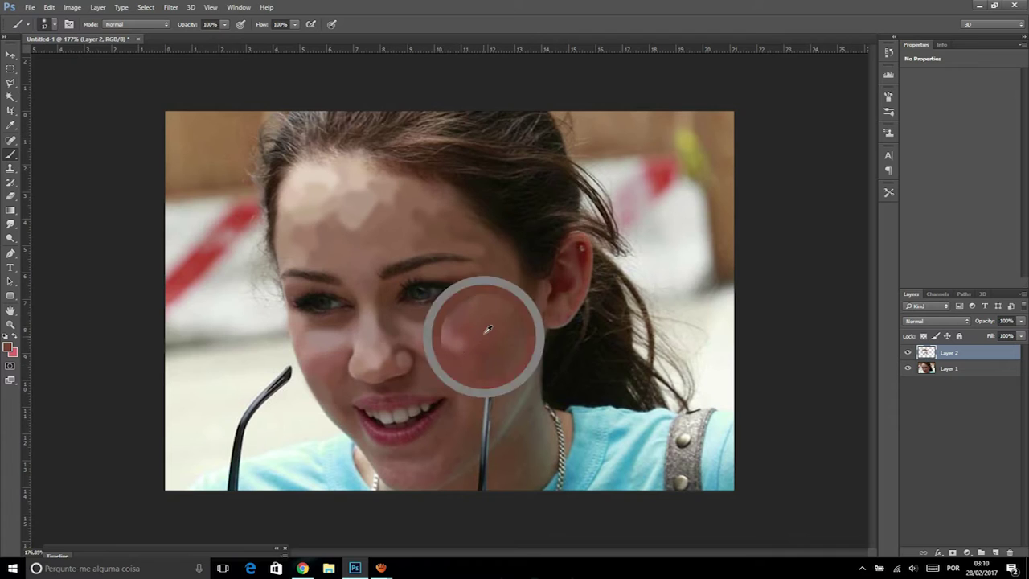
{"action": "left_click", "coordinate": [387, 365], "text": "alt"}
{"action": "left_click", "coordinate": [447, 412], "text": "alt"}
{"action": "left_click", "coordinate": [429, 466], "text": "alt"}
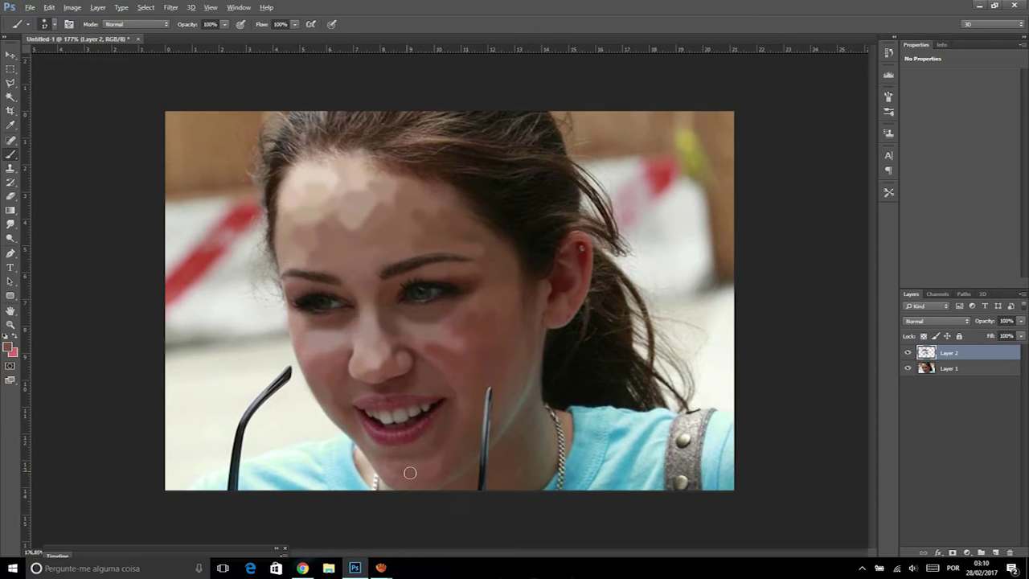
{"action": "left_click", "coordinate": [387, 466], "text": "alt"}
{"action": "left_click", "coordinate": [453, 458], "text": "alt"}
{"action": "left_click", "coordinate": [469, 396], "text": "alt"}
{"action": "left_click", "coordinate": [505, 333], "text": "alt"}
{"action": "left_click", "coordinate": [305, 327], "text": "alt"}
{"action": "left_click", "coordinate": [340, 317], "text": "alt"}
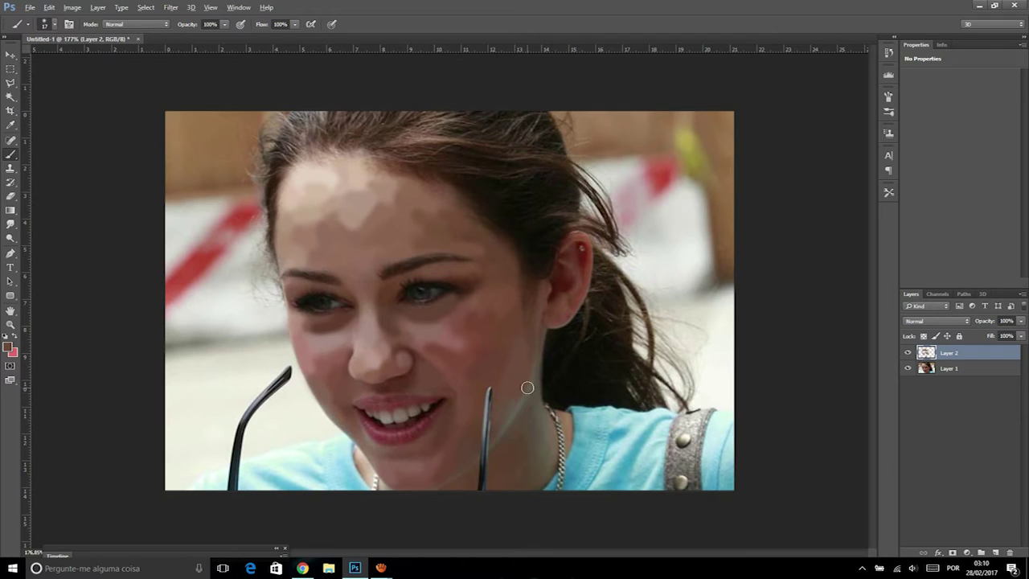
Paint a lighter patch on the neck and dabs on the nose bridge, then zoom out and hide Layer 1
{"action": "left_click_drag", "start_coordinate": [511, 421], "coordinate": [502, 436]}
{"action": "scroll", "coordinate": [437, 327], "scroll_direction": "up", "scroll_amount": 3}
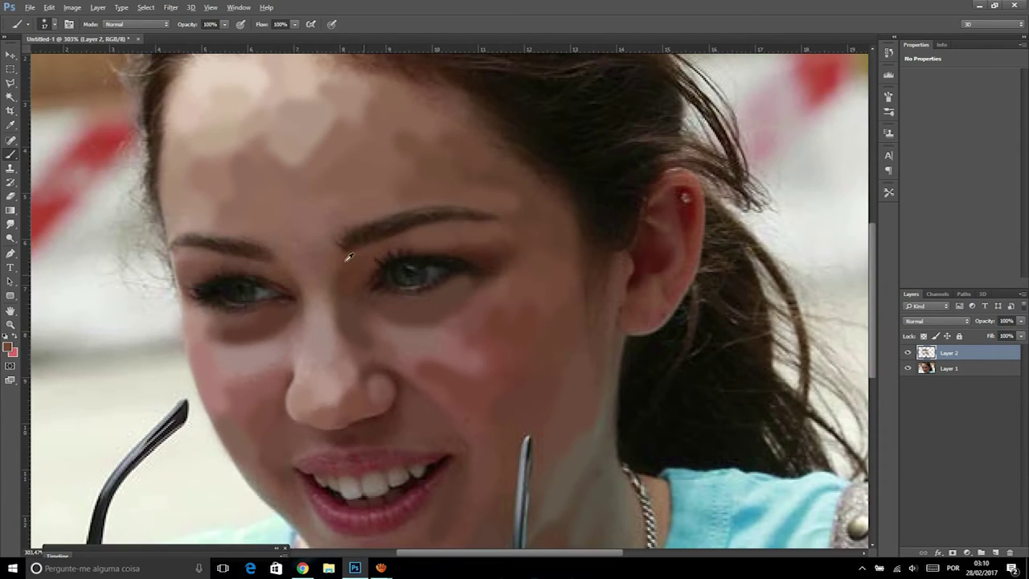
{"action": "left_click", "coordinate": [330, 270], "text": "alt"}
{"action": "left_click", "coordinate": [321, 320], "text": "alt"}
{"action": "left_click", "coordinate": [318, 289]}
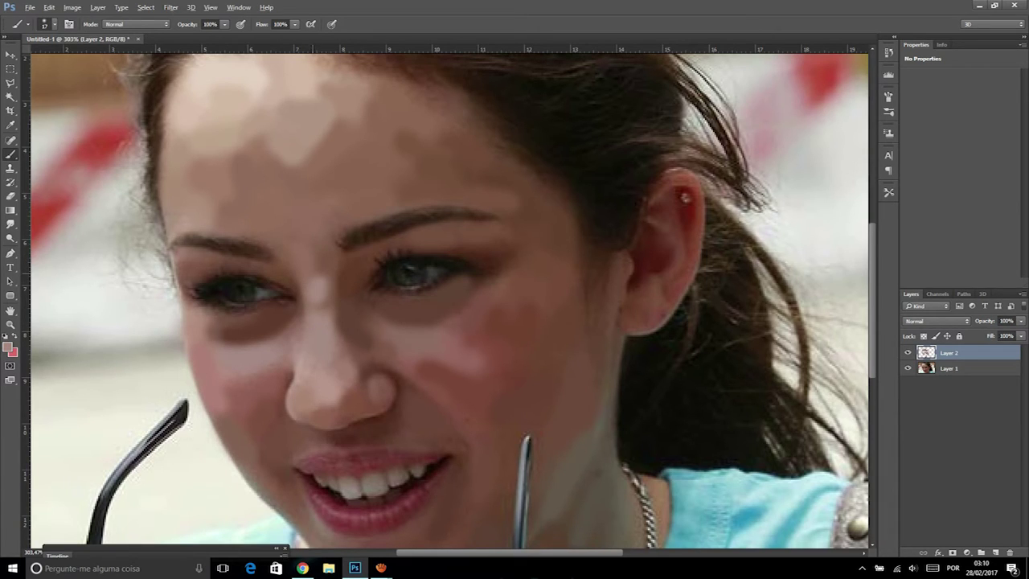
{"action": "left_click", "coordinate": [318, 298], "text": "alt"}
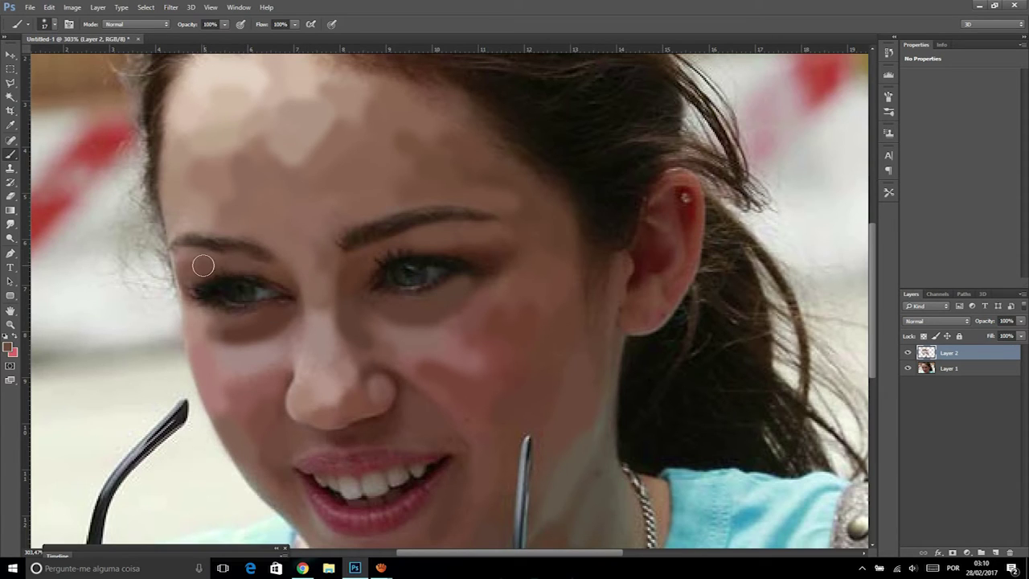
{"action": "key", "text": "ctrl+0"}
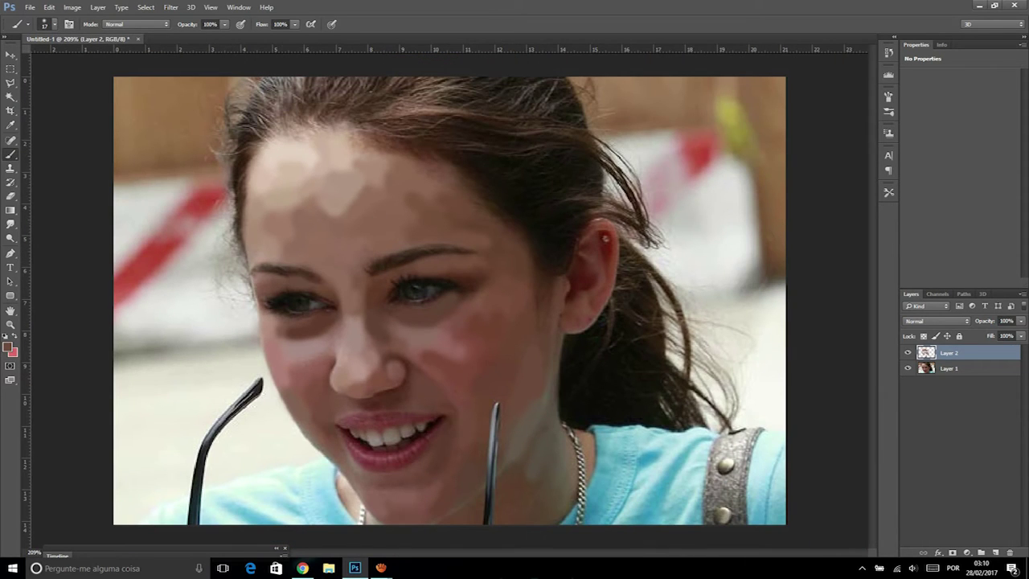
{"action": "left_click", "coordinate": [907, 368]}
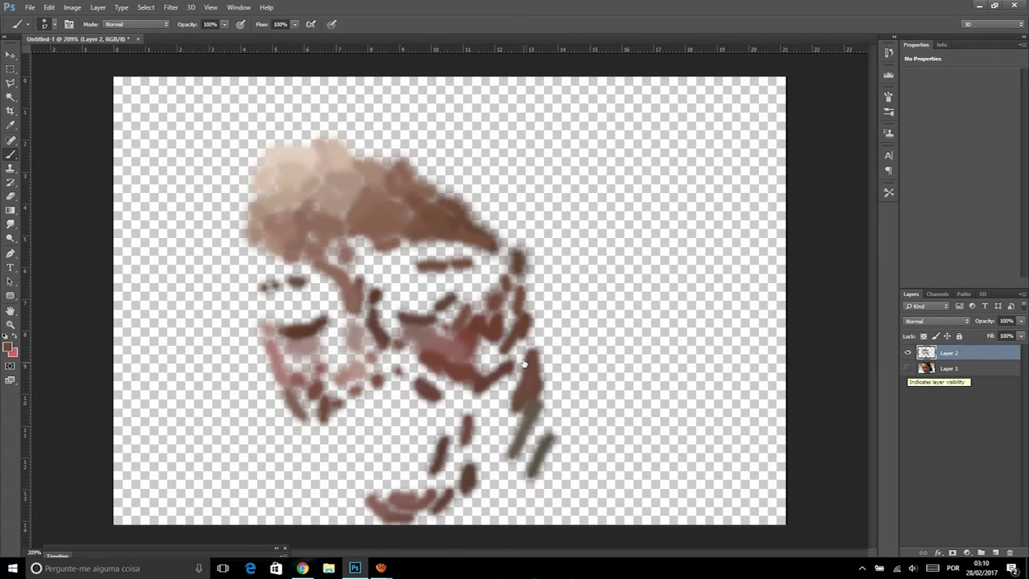
Blur Layer 2's paint strokes with a 13-pixel Gaussian Blur and view the layer alone
{"action": "left_click", "coordinate": [907, 369]}
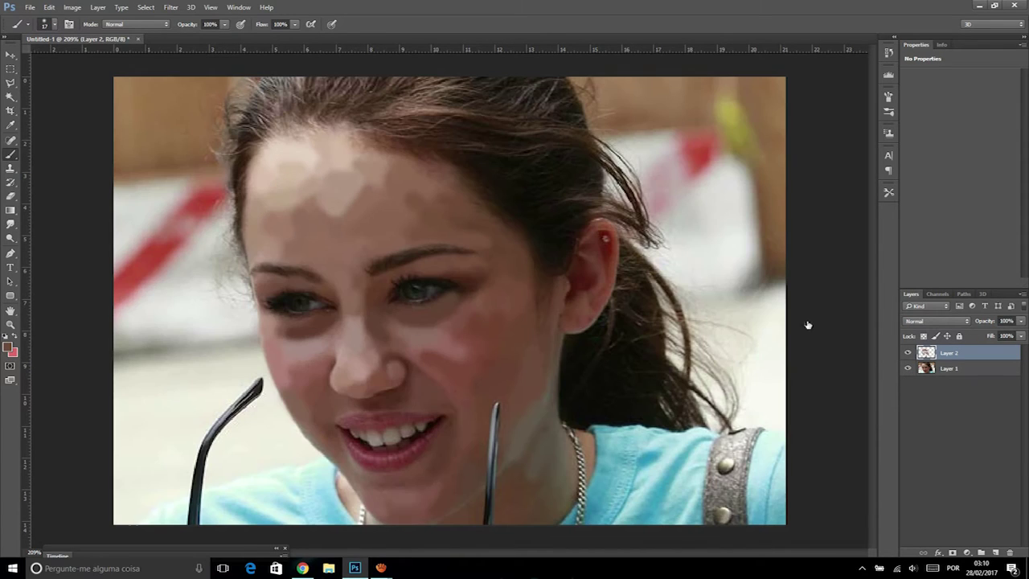
{"action": "left_click", "coordinate": [171, 8]}
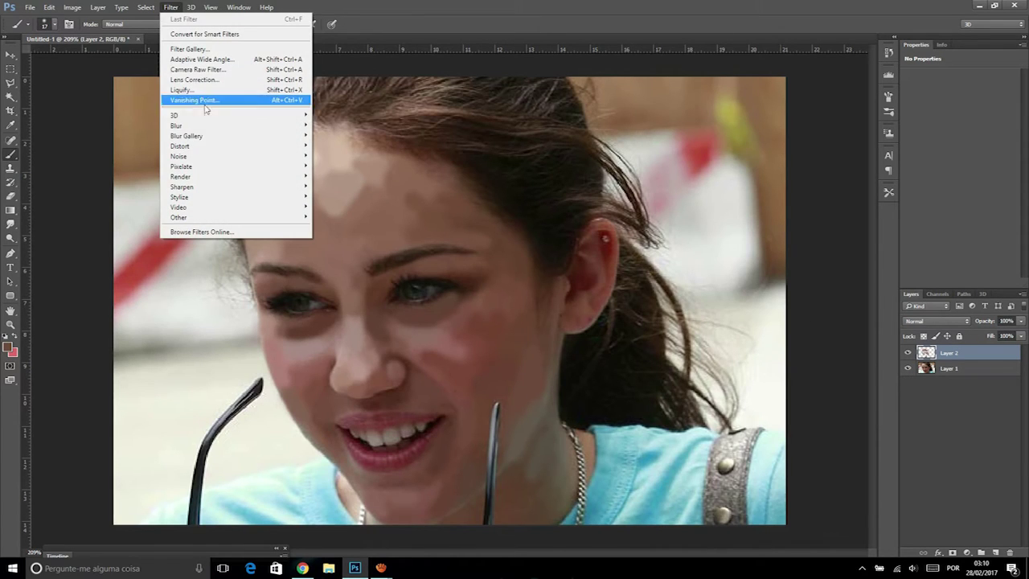
{"action": "mouse_move", "coordinate": [176, 125]}
{"action": "left_click", "coordinate": [133, 165]}
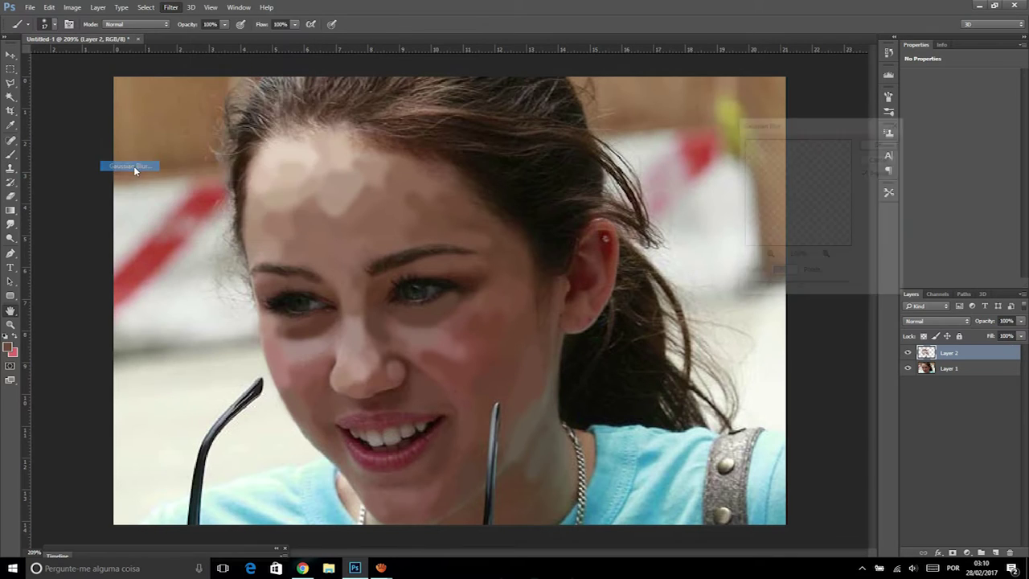
{"action": "left_click_drag", "start_coordinate": [798, 291], "coordinate": [789, 294]}
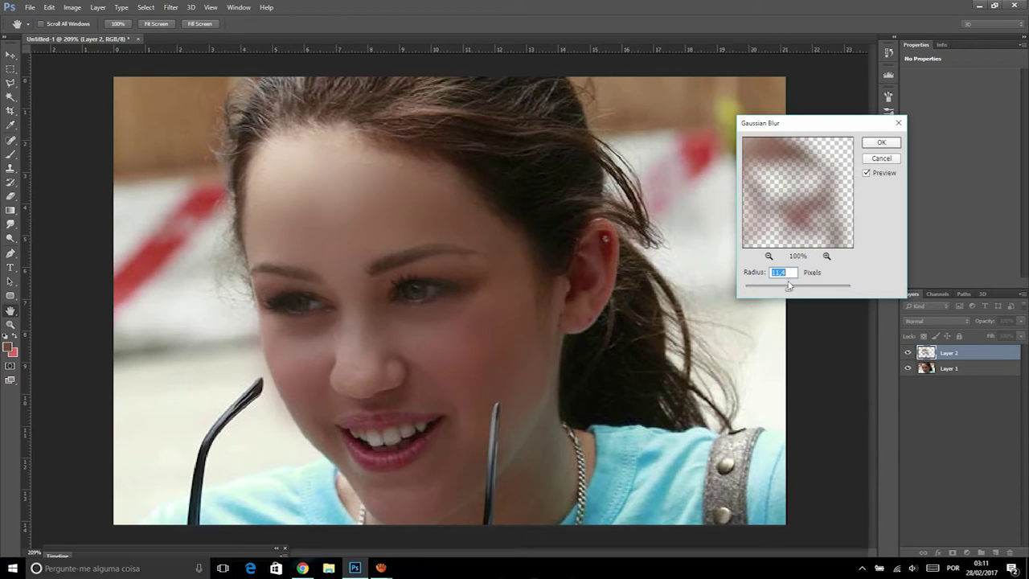
{"action": "left_click", "coordinate": [795, 272]}
{"action": "type", "text": "13"}
{"action": "left_click", "coordinate": [881, 142]}
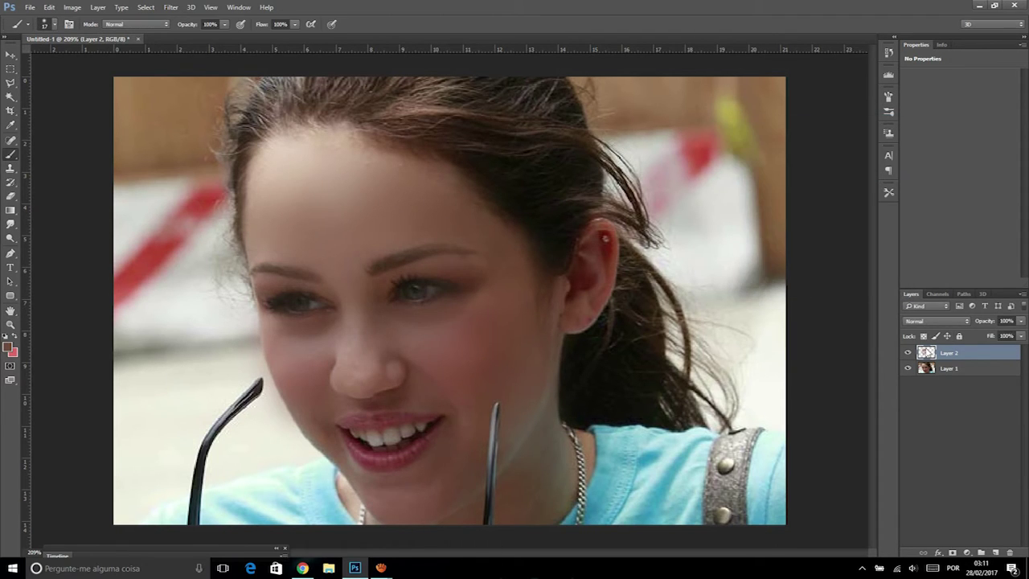
{"action": "left_click", "coordinate": [907, 369]}
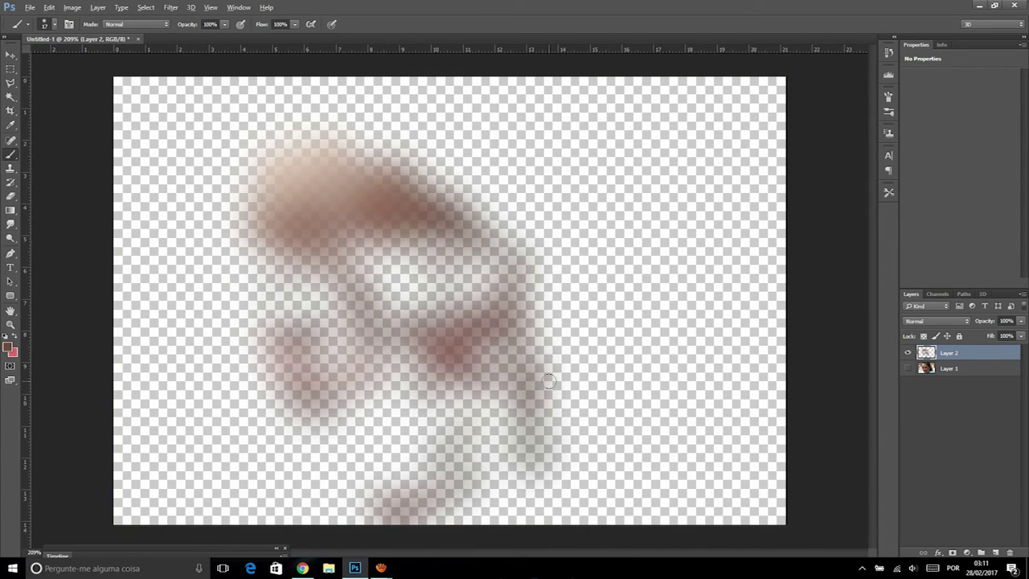
Show Layer 1 again and erase Layer 2's blur over both eyes
{"action": "scroll", "coordinate": [551, 377], "scroll_direction": "up", "scroll_amount": 1}
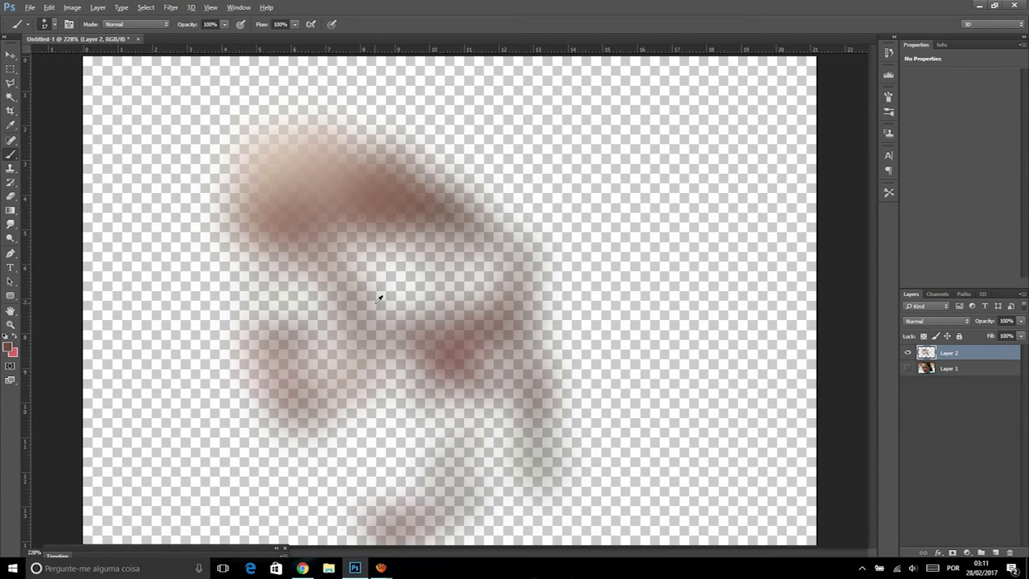
{"action": "scroll", "coordinate": [379, 299], "scroll_direction": "down", "scroll_amount": 1}
{"action": "left_click", "coordinate": [908, 368]}
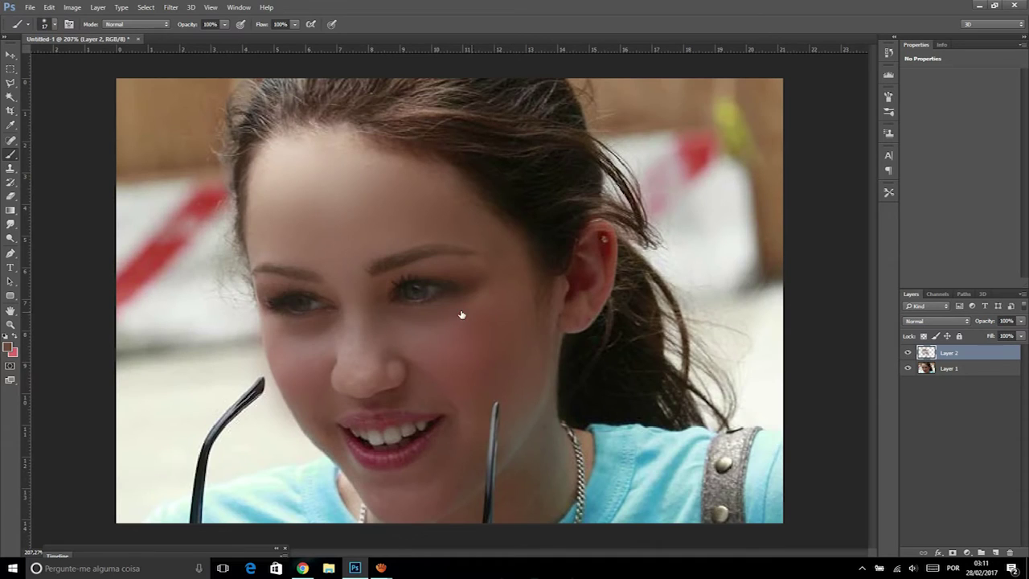
{"action": "left_click", "coordinate": [10, 196]}
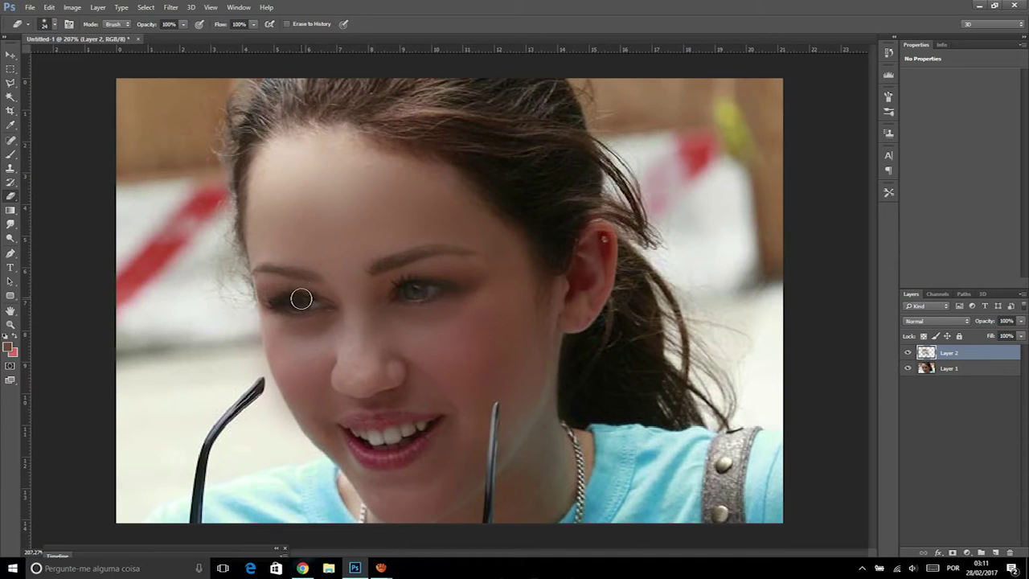
{"action": "mouse_move", "coordinate": [321, 304]}
{"action": "left_mouse_down"}
{"action": "mouse_move", "coordinate": [278, 301]}
{"action": "mouse_move", "coordinate": [299, 301]}
{"action": "left_mouse_up"}
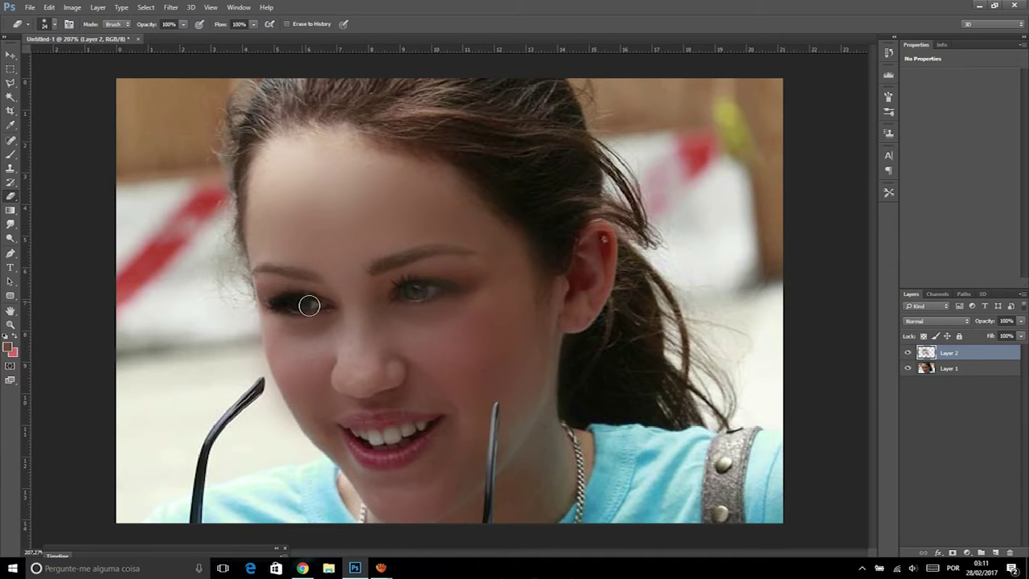
{"action": "mouse_move", "coordinate": [430, 287]}
{"action": "left_mouse_down"}
{"action": "mouse_move", "coordinate": [402, 297]}
{"action": "mouse_move", "coordinate": [400, 277]}
{"action": "left_mouse_up"}
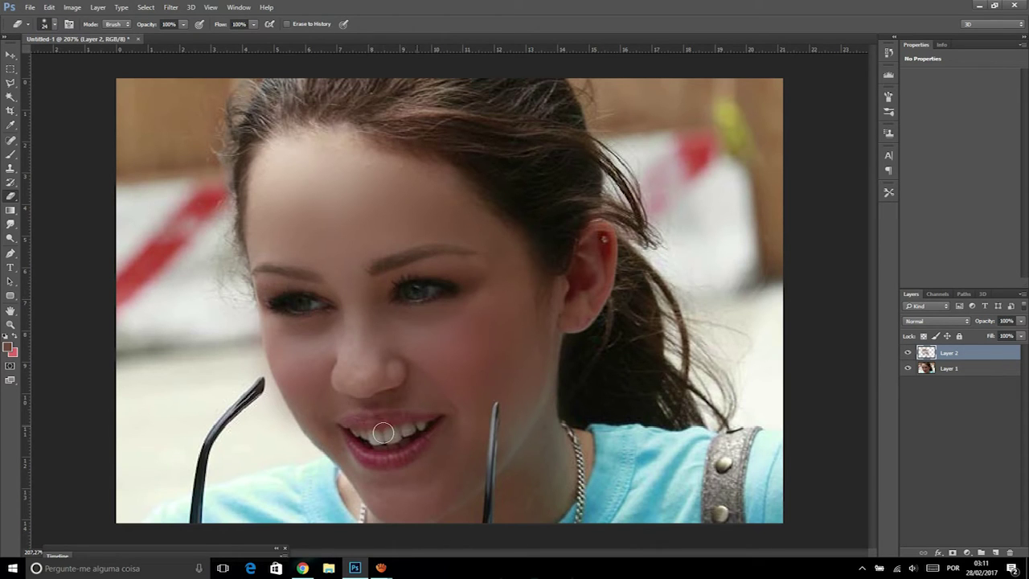
Adjust the eraser brush and erase the blur along both eyebrows
{"action": "scroll", "coordinate": [234, 262], "scroll_direction": "up", "scroll_amount": 2}
{"action": "left_click", "coordinate": [55, 23]}
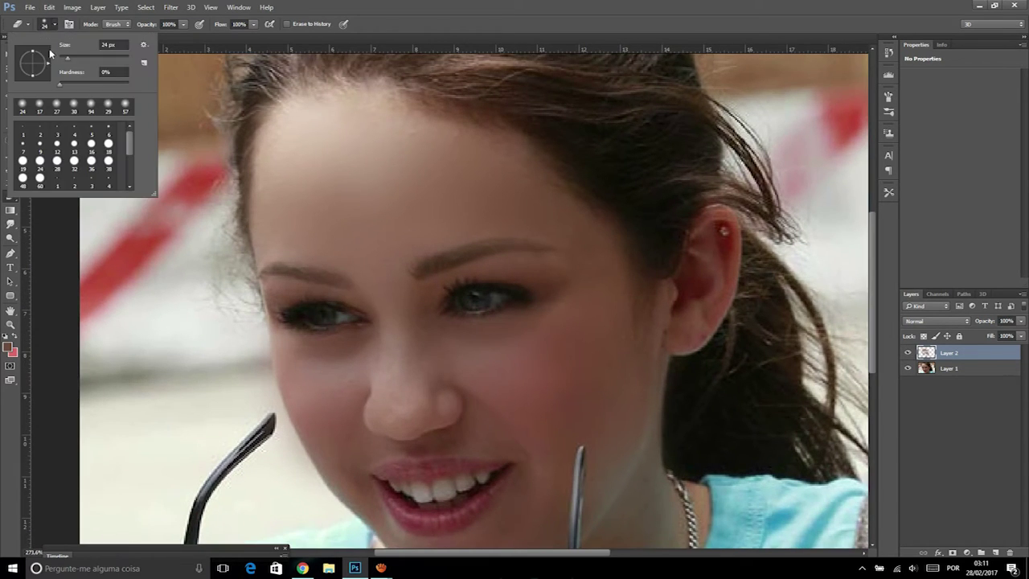
{"action": "key", "text": "Return"}
{"action": "left_click_drag", "start_coordinate": [333, 278], "coordinate": [257, 272]}
{"action": "left_click_drag", "start_coordinate": [425, 270], "coordinate": [559, 250]}
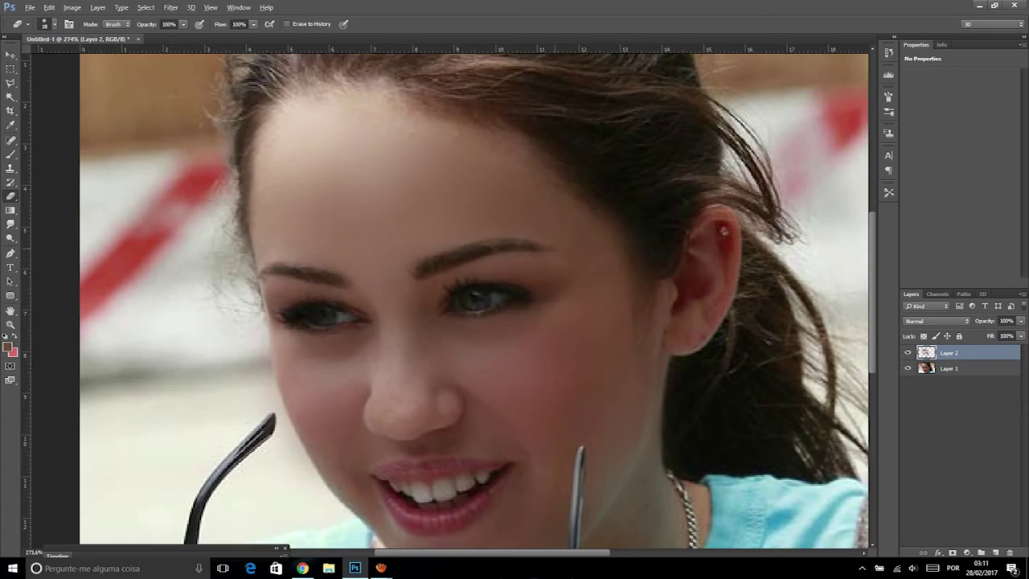
Shrink the eraser brush size and lower Layer 2's opacity to 92%
{"action": "scroll", "coordinate": [531, 256], "scroll_direction": "up", "scroll_amount": 2}
{"action": "scroll", "coordinate": [503, 262], "scroll_direction": "up", "scroll_amount": 2}
{"action": "scroll", "coordinate": [239, 229], "scroll_direction": "up", "scroll_amount": 1}
{"action": "scroll", "coordinate": [241, 227], "scroll_direction": "down", "scroll_amount": 1}
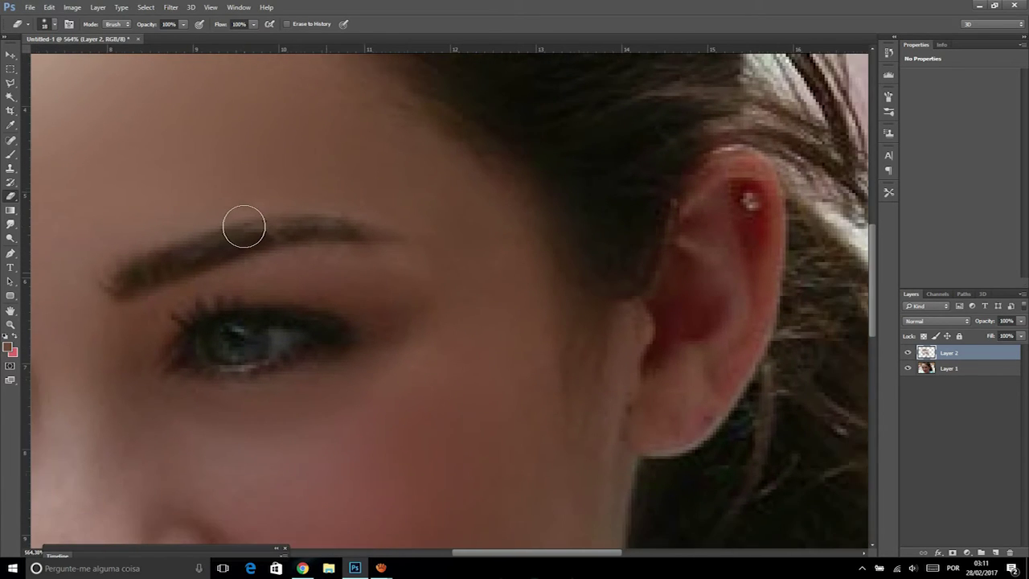
{"action": "scroll", "coordinate": [241, 228], "scroll_direction": "down", "scroll_amount": 1}
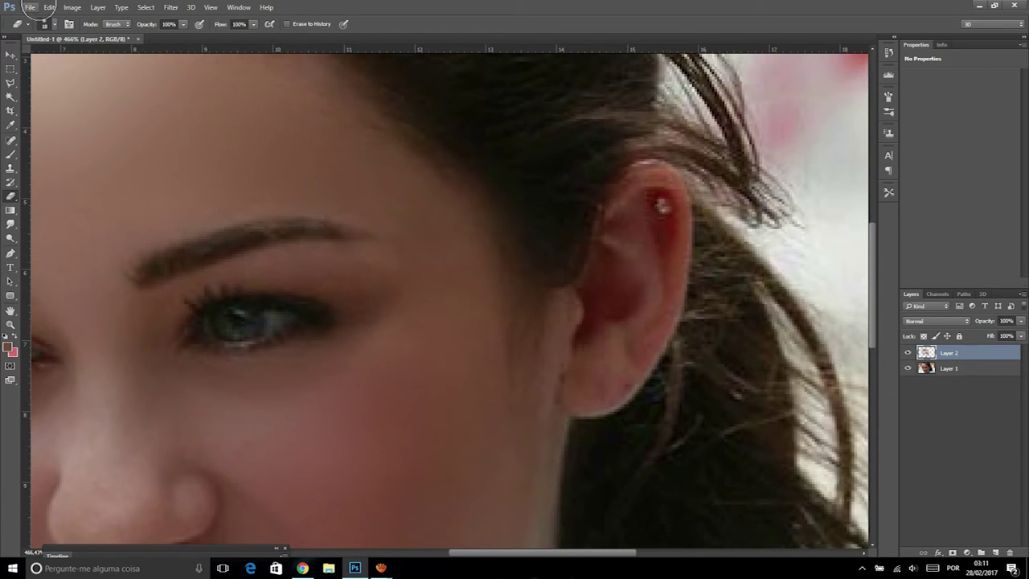
{"action": "left_click", "coordinate": [52, 26]}
{"action": "left_click", "coordinate": [65, 61]}
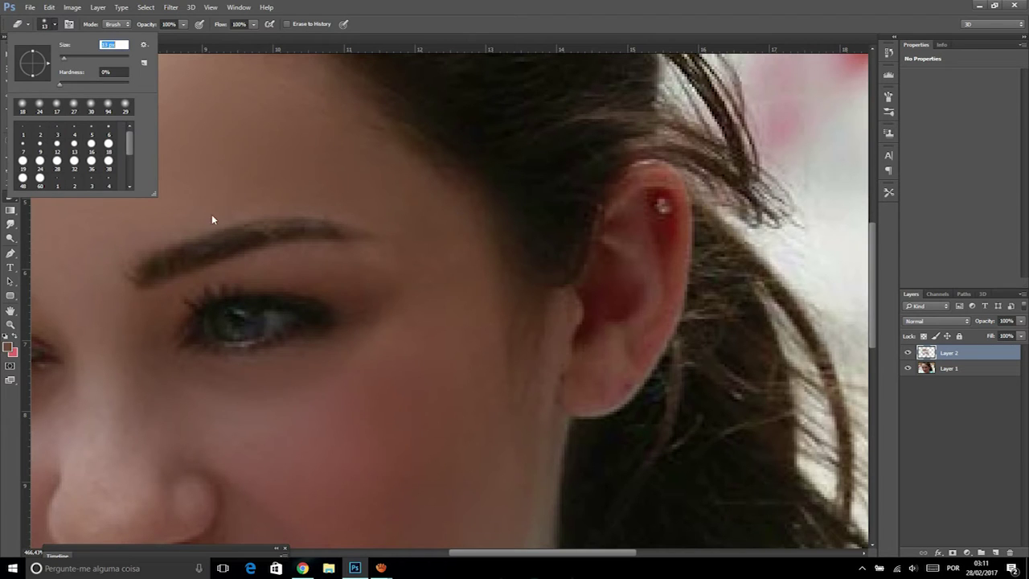
{"action": "key", "text": "Return"}
{"action": "scroll", "coordinate": [342, 232], "scroll_direction": "down", "scroll_amount": 5}
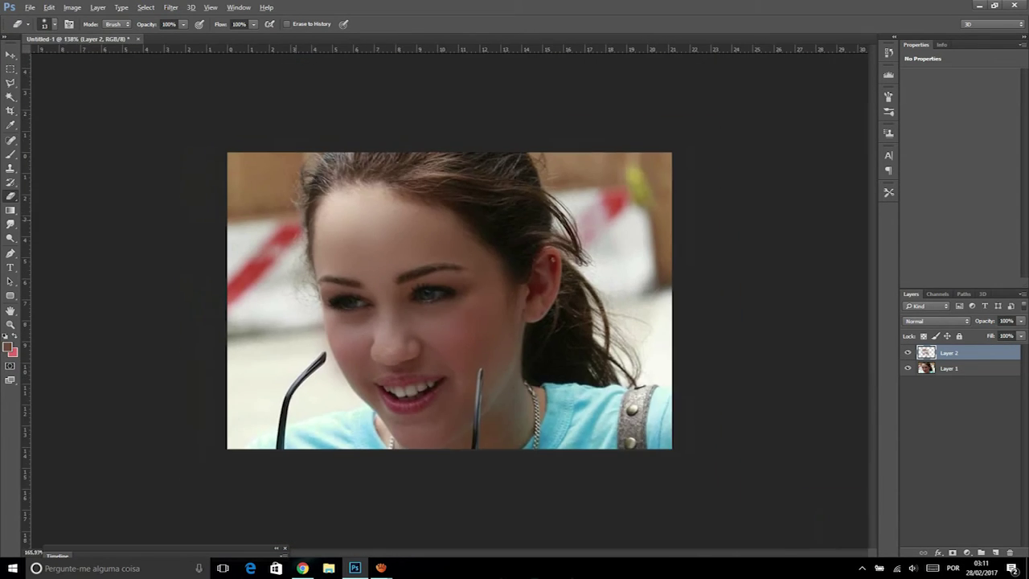
{"action": "scroll", "coordinate": [449, 301], "scroll_direction": "up", "scroll_amount": 2}
{"action": "left_click_drag", "start_coordinate": [1020, 321], "coordinate": [1015, 336]}
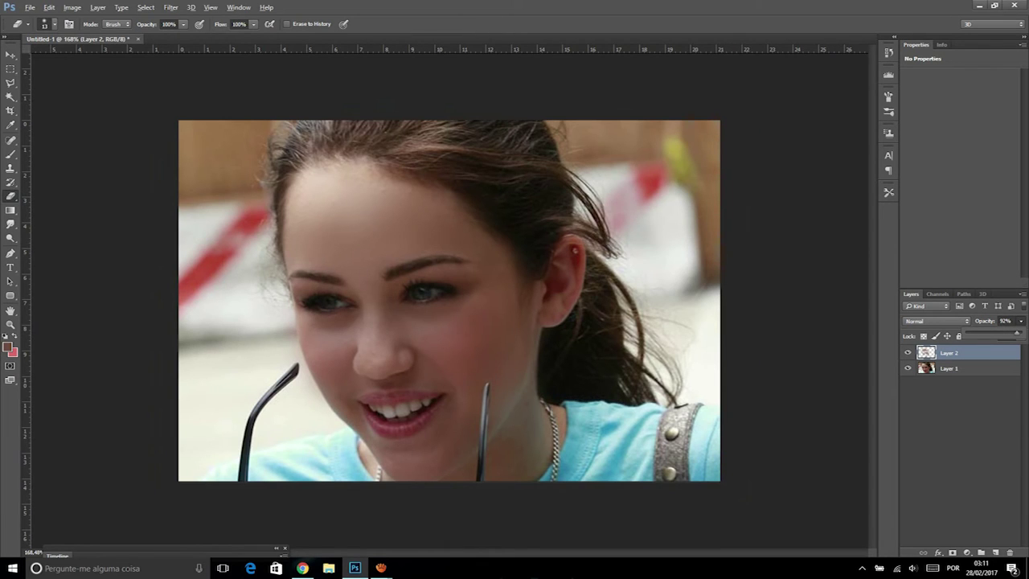
Toggle Layer 2's visibility repeatedly to compare before and after, leaving it hidden
{"action": "left_click", "coordinate": [906, 353]}
{"action": "left_click", "coordinate": [907, 354]}
{"action": "left_click", "coordinate": [907, 354]}
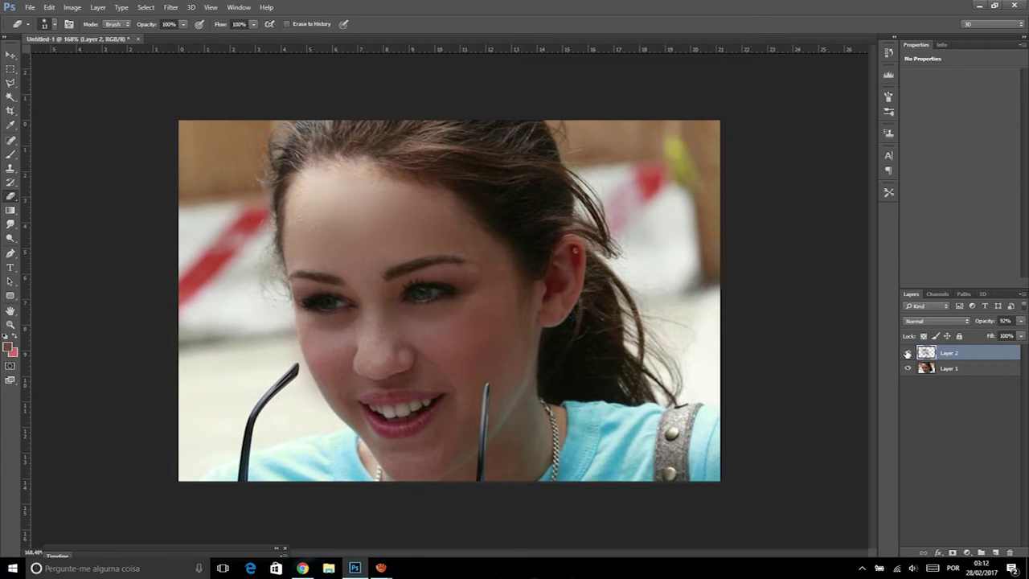
{"action": "left_click", "coordinate": [906, 354]}
{"action": "left_click", "coordinate": [907, 354]}
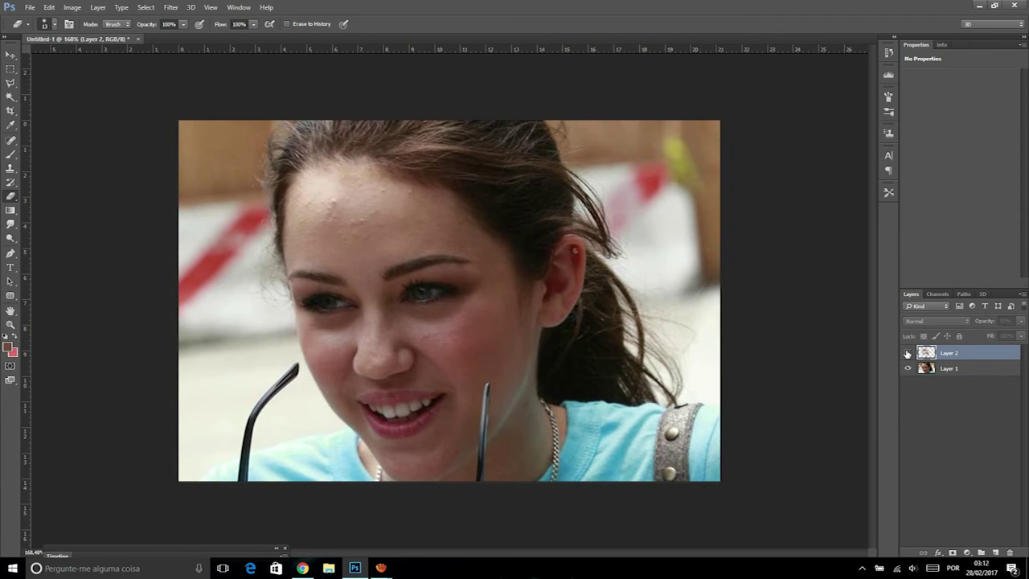
{"action": "left_click", "coordinate": [907, 354]}
{"action": "left_click", "coordinate": [906, 354]}
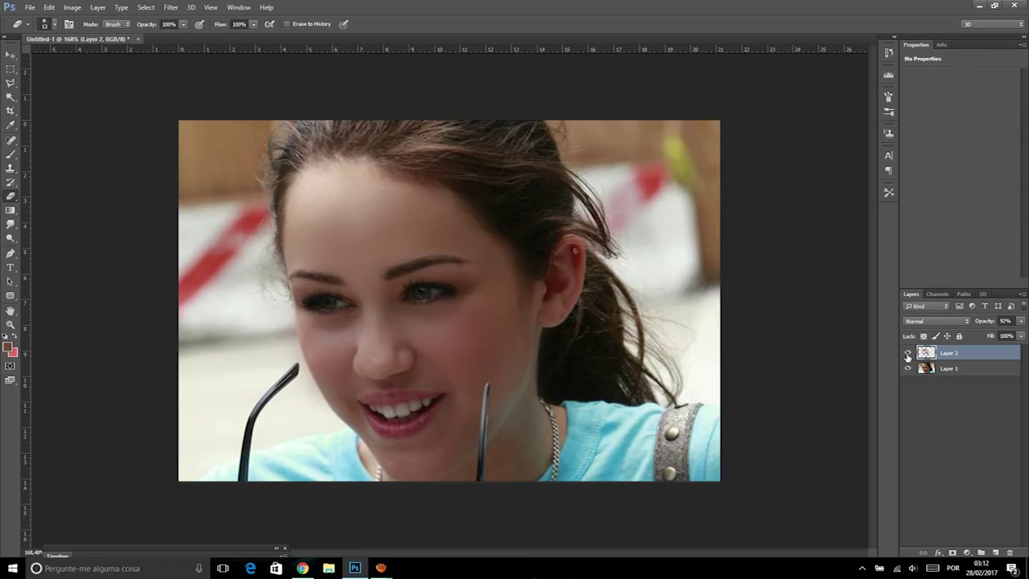
{"action": "left_click", "coordinate": [907, 354]}
{"action": "left_click", "coordinate": [10, 141]}
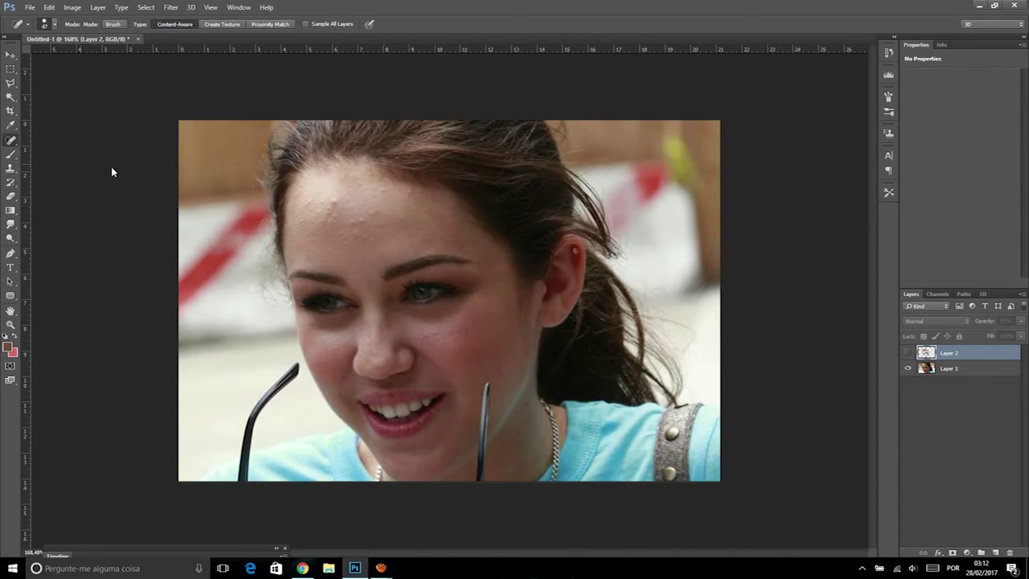
On Layer 1, spot-heal three forehead bumps and a dark spot on the right cheek
{"action": "left_click", "coordinate": [961, 369]}
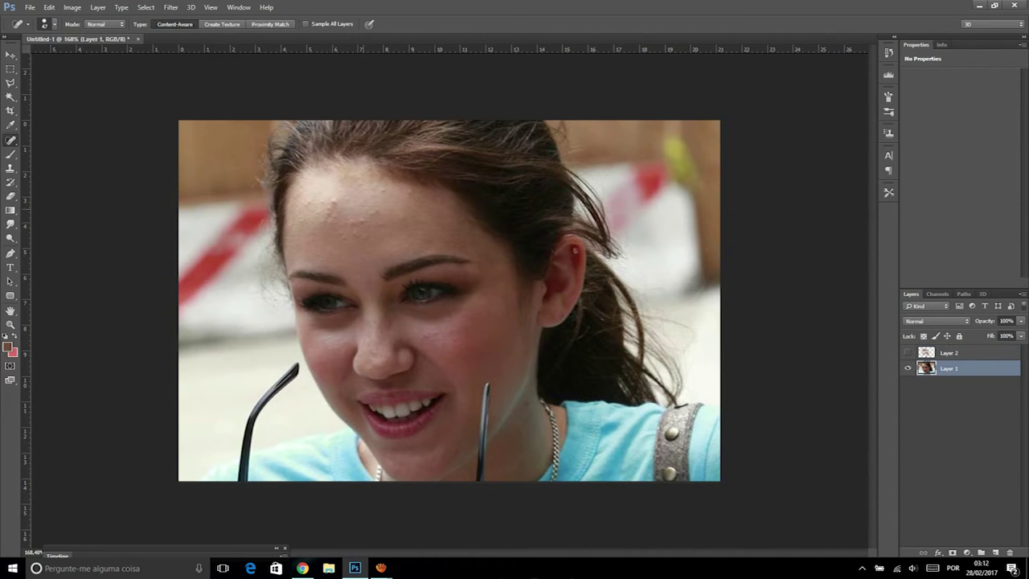
{"action": "left_click", "coordinate": [328, 215]}
{"action": "left_click", "coordinate": [379, 199]}
{"action": "left_click", "coordinate": [403, 222]}
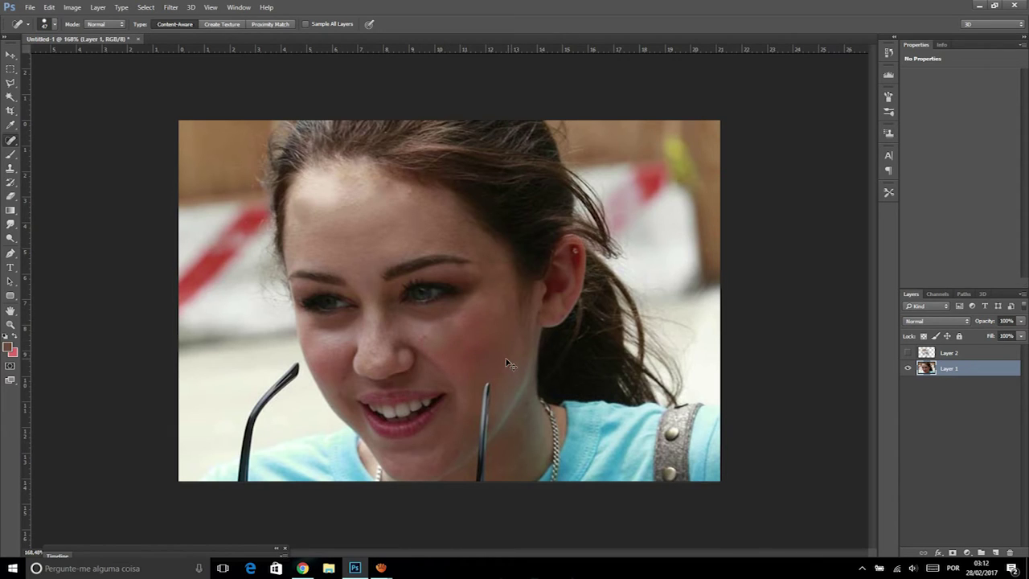
{"action": "left_click", "coordinate": [463, 348]}
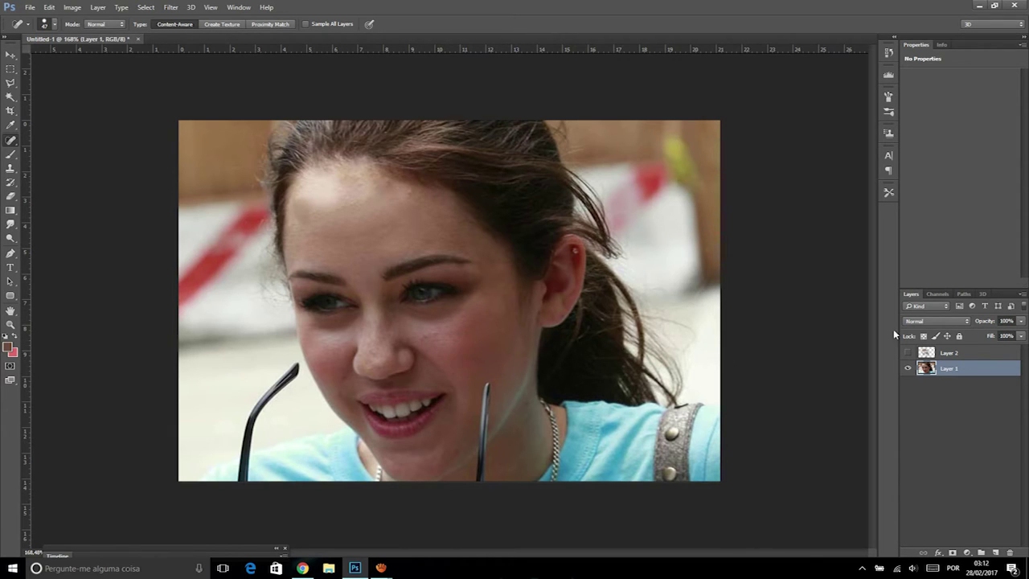
Show Layer 2 again, heal one more forehead blemish, and zoom in on the mouth
{"action": "left_click", "coordinate": [908, 353]}
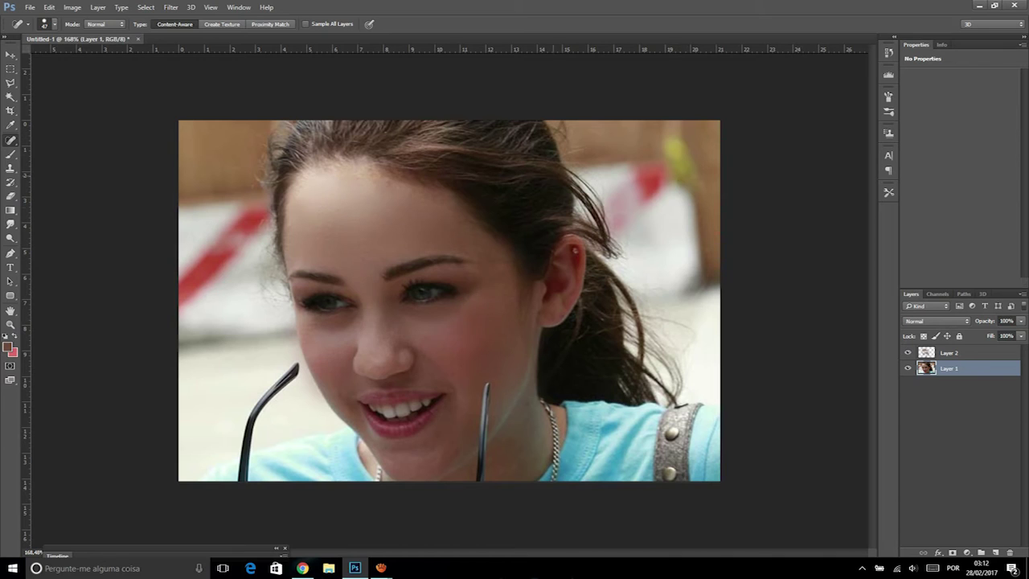
{"action": "left_click", "coordinate": [382, 195]}
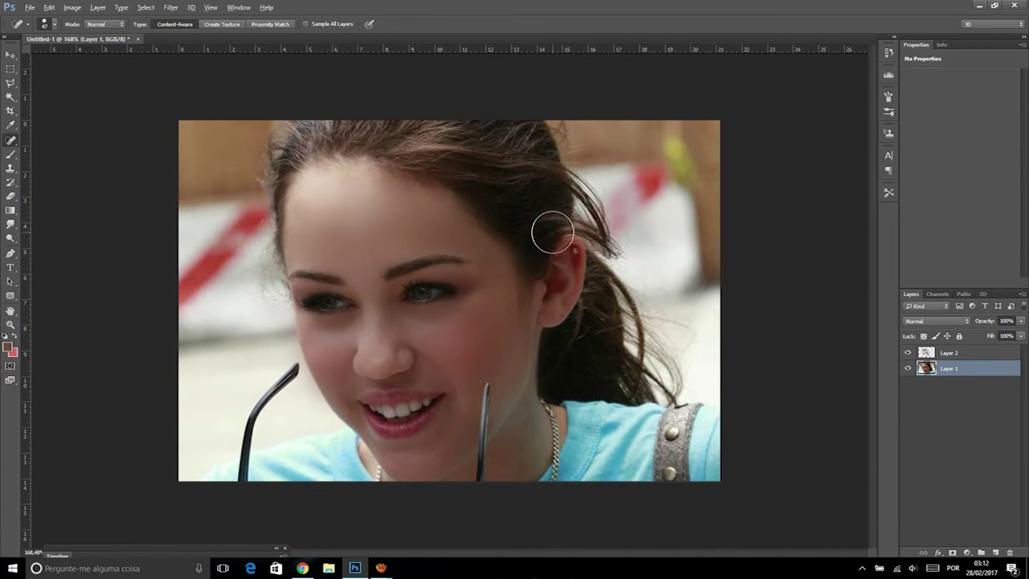
{"action": "scroll", "coordinate": [434, 414], "scroll_direction": "up", "scroll_amount": 5}
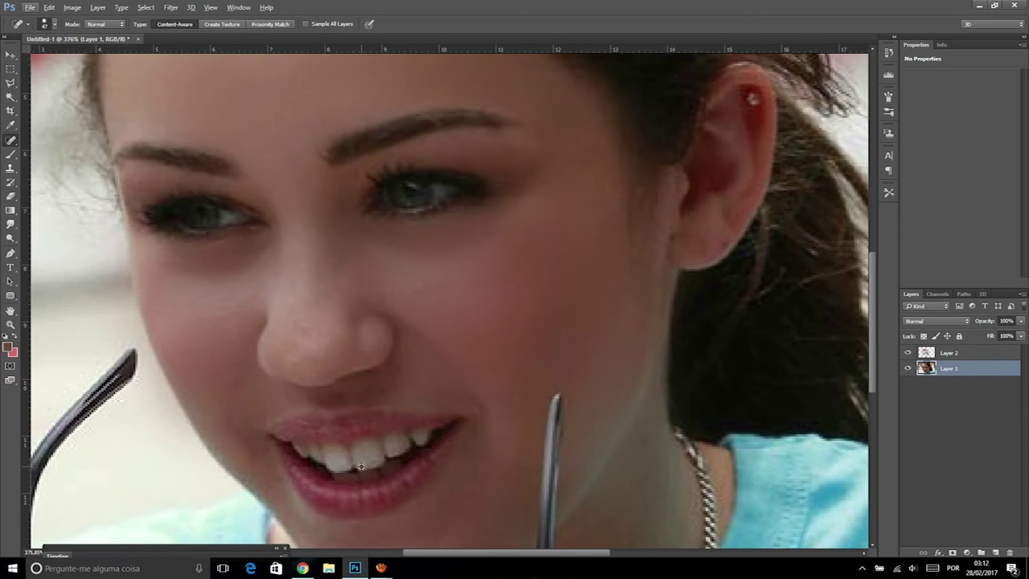
{"action": "scroll", "coordinate": [397, 443], "scroll_direction": "up", "scroll_amount": 2}
{"action": "scroll", "coordinate": [397, 443], "scroll_direction": "up", "scroll_amount": 2}
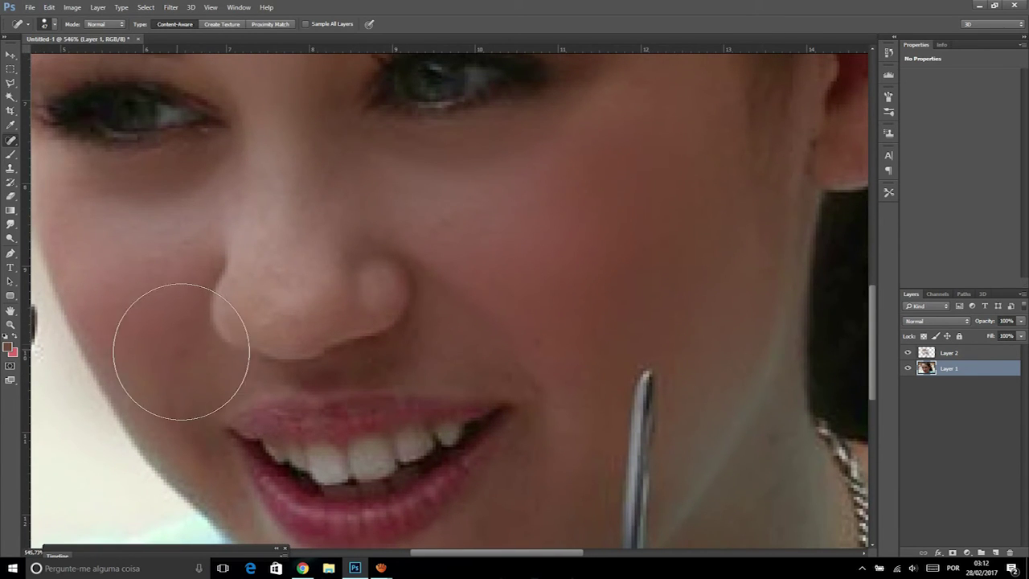
Choose the Color Replacement Tool, set its brush, and sample a light colour from the teeth
{"action": "left_click", "coordinate": [10, 154]}
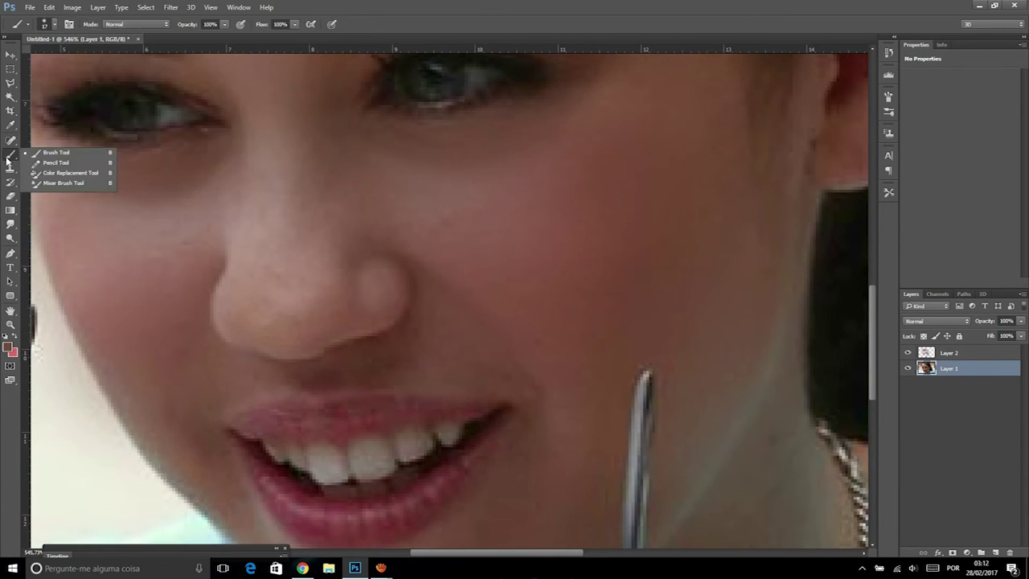
{"action": "left_click", "coordinate": [60, 173]}
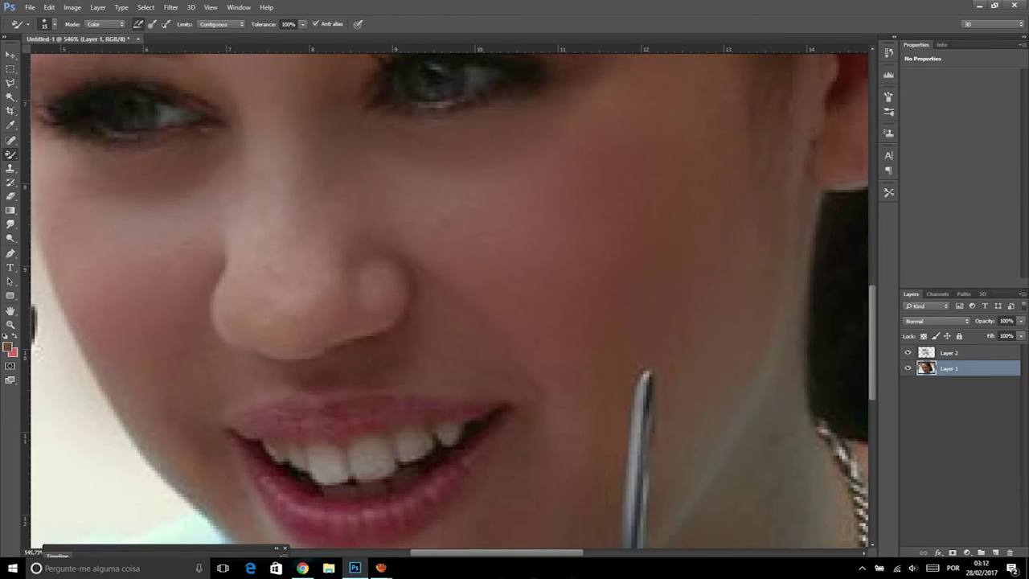
{"action": "left_click", "coordinate": [54, 24]}
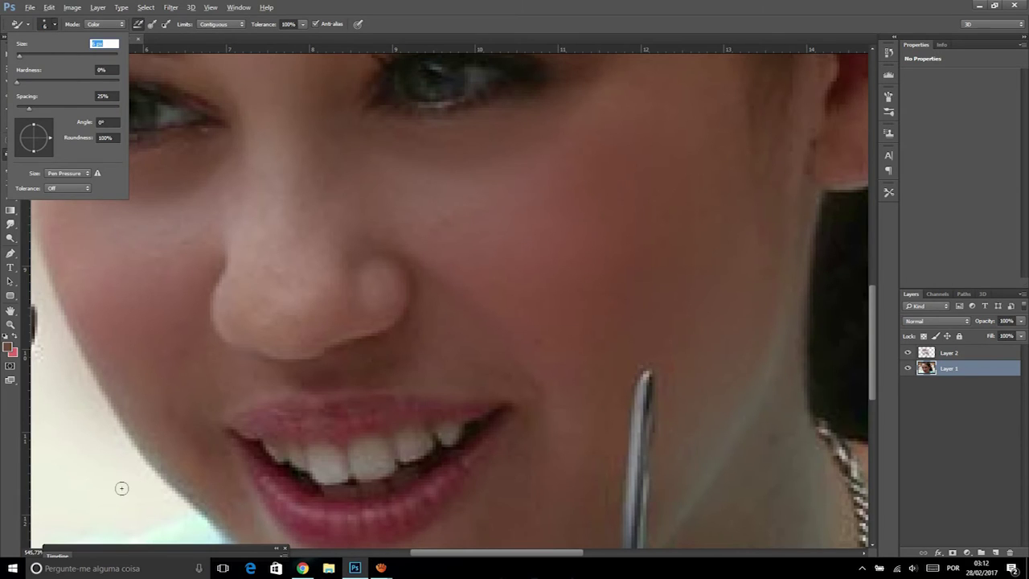
{"action": "left_click", "coordinate": [325, 473], "text": "alt"}
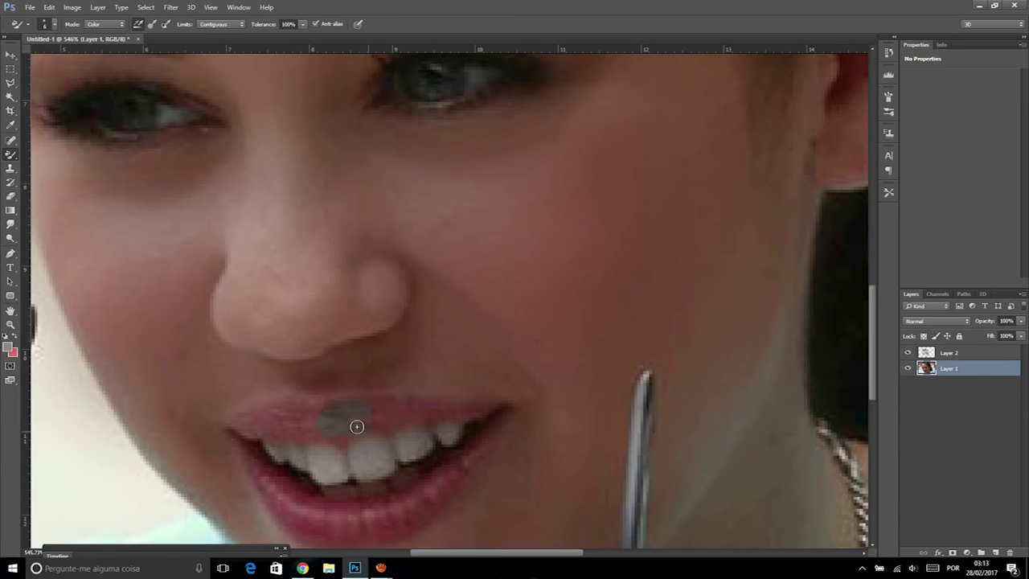
{"action": "scroll", "coordinate": [438, 375], "scroll_direction": "down", "scroll_amount": 1}
{"action": "scroll", "coordinate": [439, 374], "scroll_direction": "down", "scroll_amount": 3}
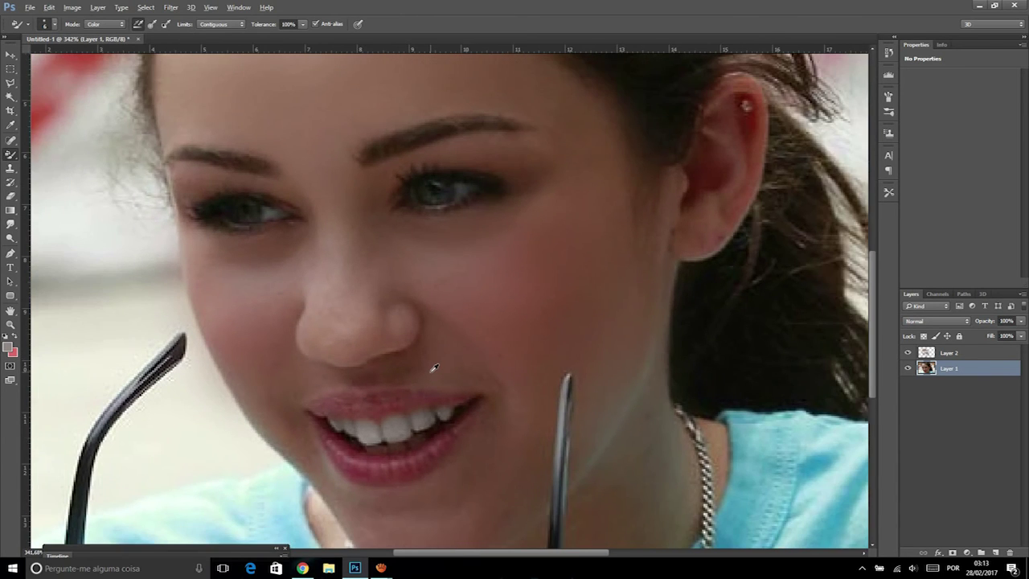
{"action": "scroll", "coordinate": [434, 368], "scroll_direction": "down", "scroll_amount": 1}
{"action": "scroll", "coordinate": [432, 366], "scroll_direction": "down", "scroll_amount": 1}
{"action": "scroll", "coordinate": [433, 364], "scroll_direction": "down", "scroll_amount": 2}
Set Layer 2's opacity to 73% and toggle its visibility to compare before and after
{"action": "key", "text": "alt"}
{"action": "left_click", "coordinate": [988, 354]}
{"action": "left_click", "coordinate": [1021, 320]}
{"action": "left_click_drag", "start_coordinate": [1018, 335], "coordinate": [1010, 337]}
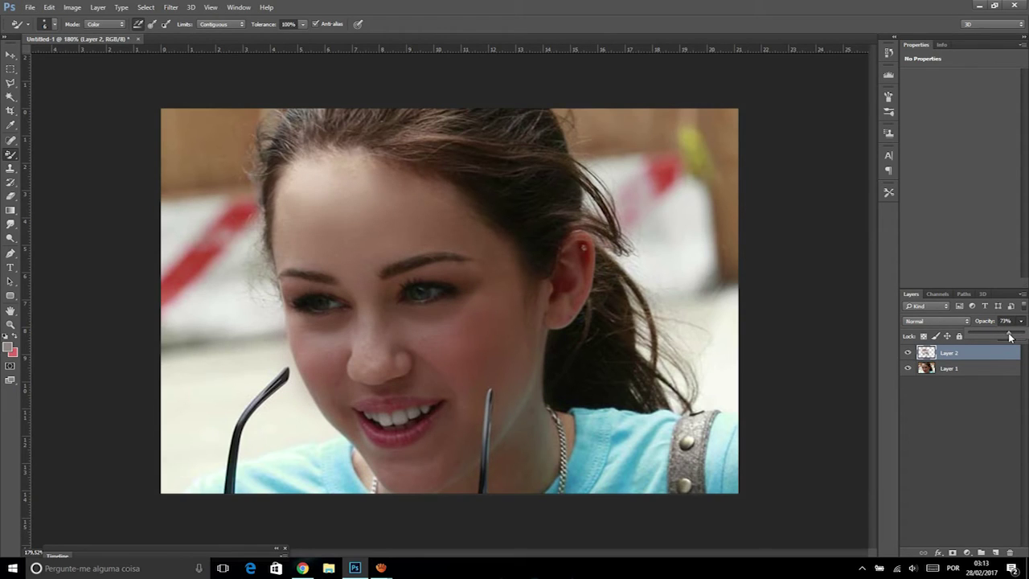
{"action": "left_click", "coordinate": [908, 353]}
{"action": "left_click", "coordinate": [909, 353]}
{"action": "left_click", "coordinate": [908, 353]}
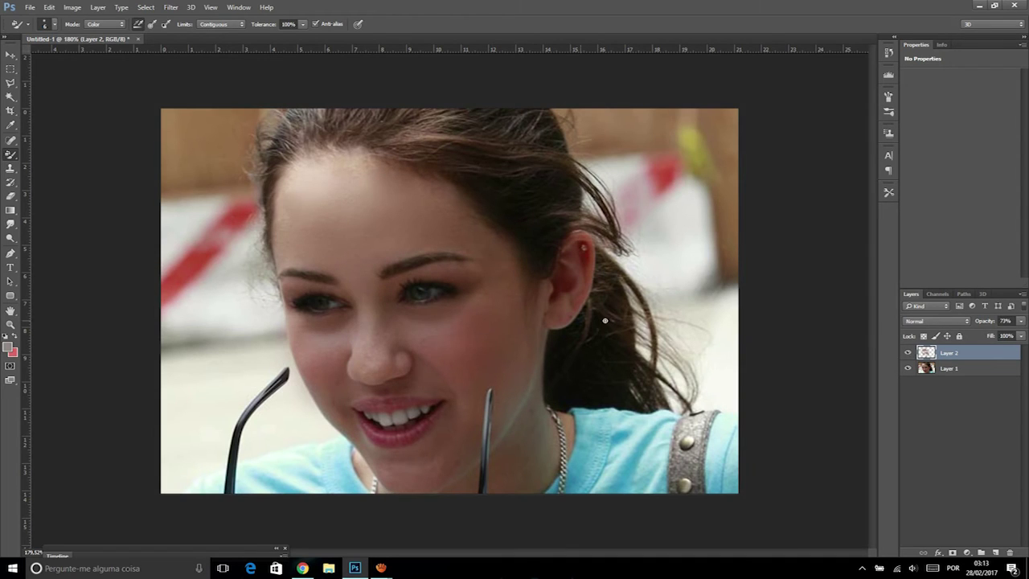
{"action": "left_click", "coordinate": [908, 353]}
{"action": "left_click", "coordinate": [908, 353]}
{"action": "left_click", "coordinate": [908, 353]}
Erase Layer 2's blur along the left and right hair edges, then hide it to compare
{"action": "left_click", "coordinate": [10, 196]}
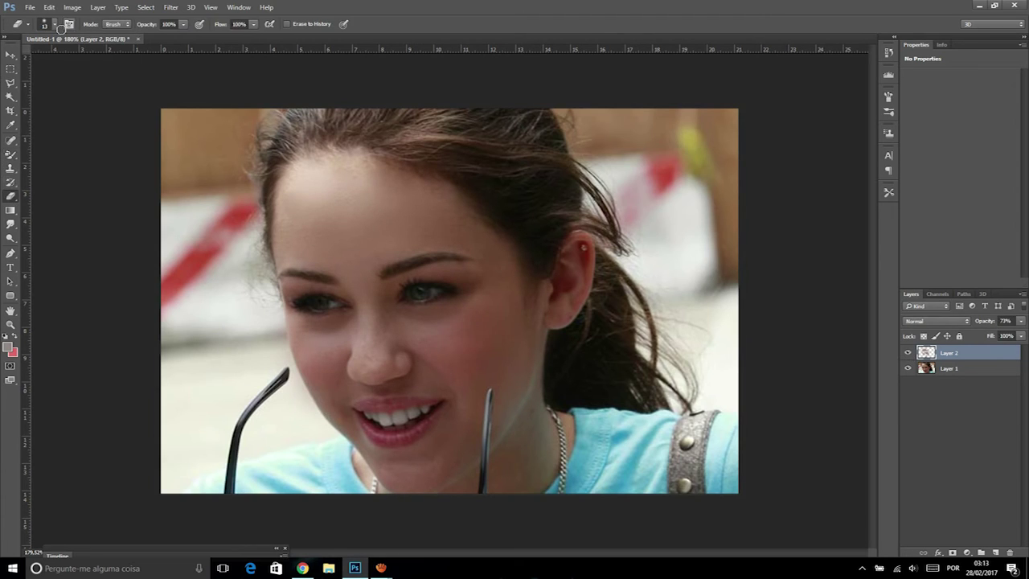
{"action": "left_click", "coordinate": [50, 24]}
{"action": "left_click", "coordinate": [263, 119]}
{"action": "left_click_drag", "start_coordinate": [268, 161], "coordinate": [269, 205]}
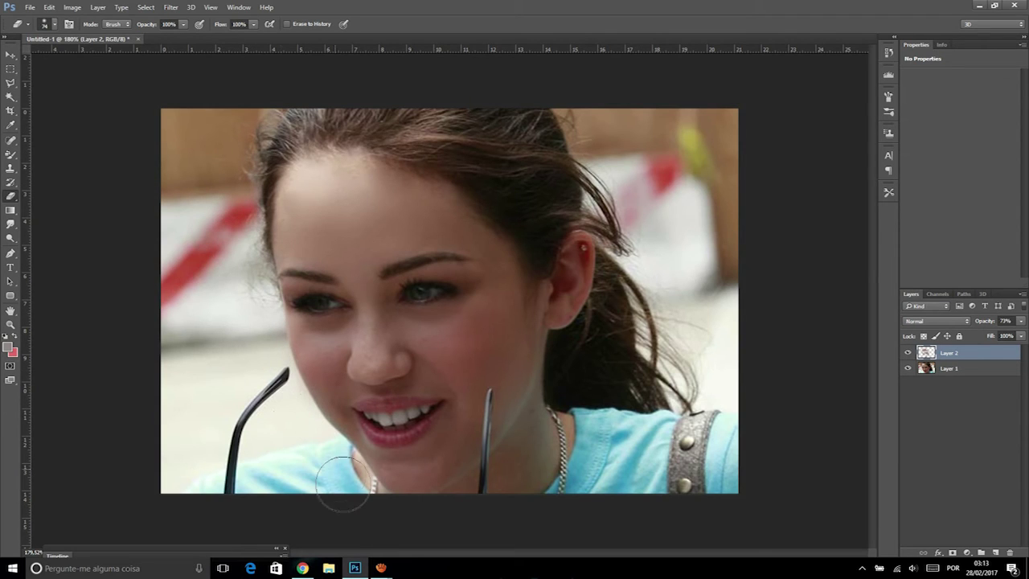
{"action": "mouse_move", "coordinate": [551, 438]}
{"action": "left_mouse_down"}
{"action": "mouse_move", "coordinate": [581, 294]}
{"action": "mouse_move", "coordinate": [490, 127]}
{"action": "left_mouse_up"}
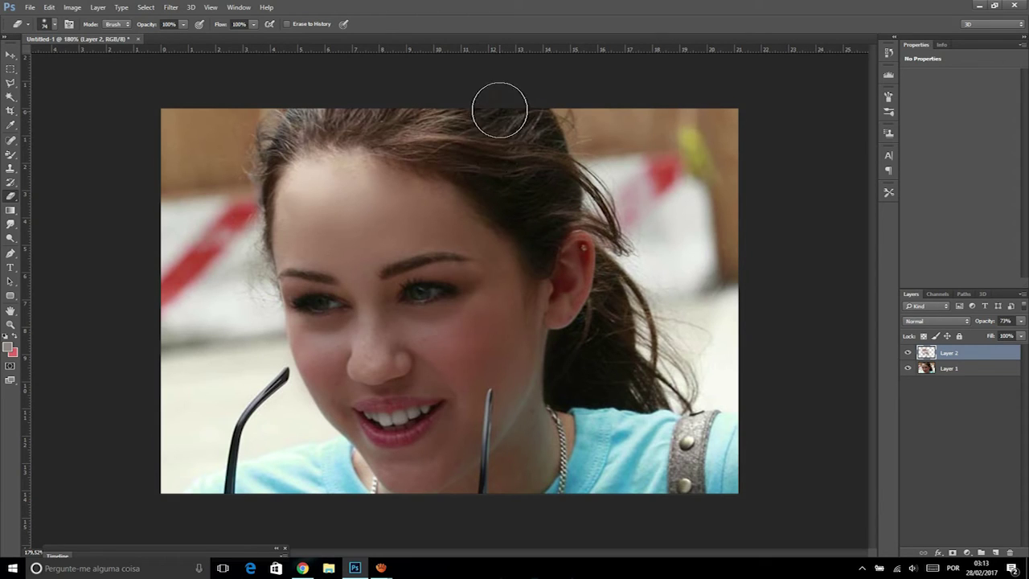
{"action": "left_click", "coordinate": [907, 353]}
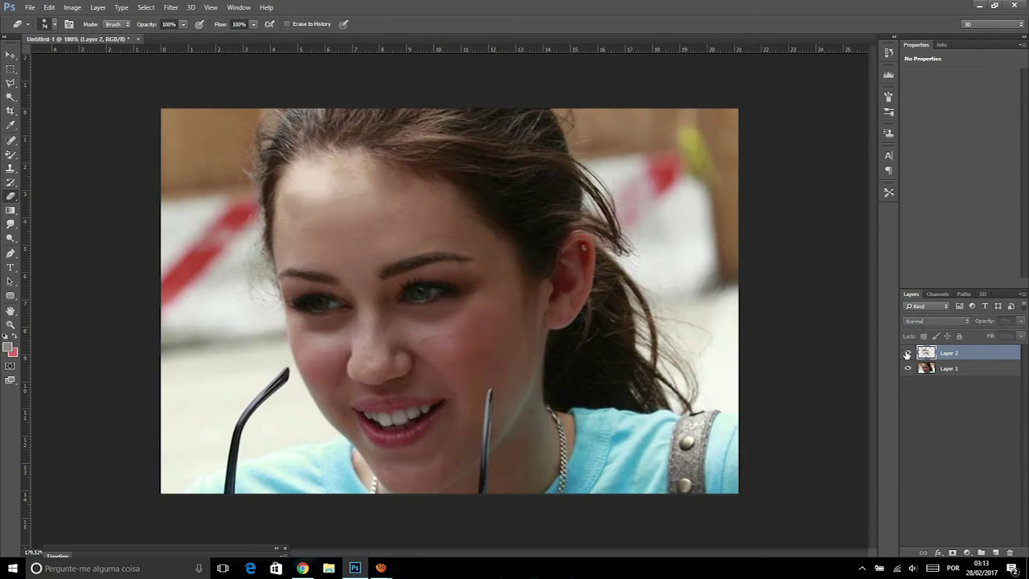
{"action": "left_click", "coordinate": [908, 353]}
{"action": "left_click", "coordinate": [907, 352]}
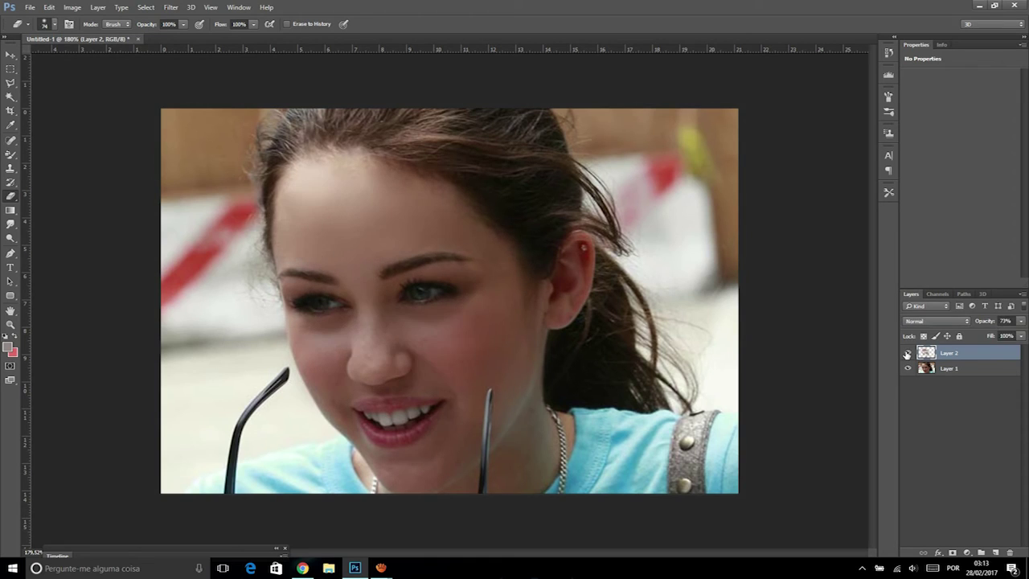
{"action": "left_click", "coordinate": [907, 353]}
{"action": "left_click", "coordinate": [907, 353]}
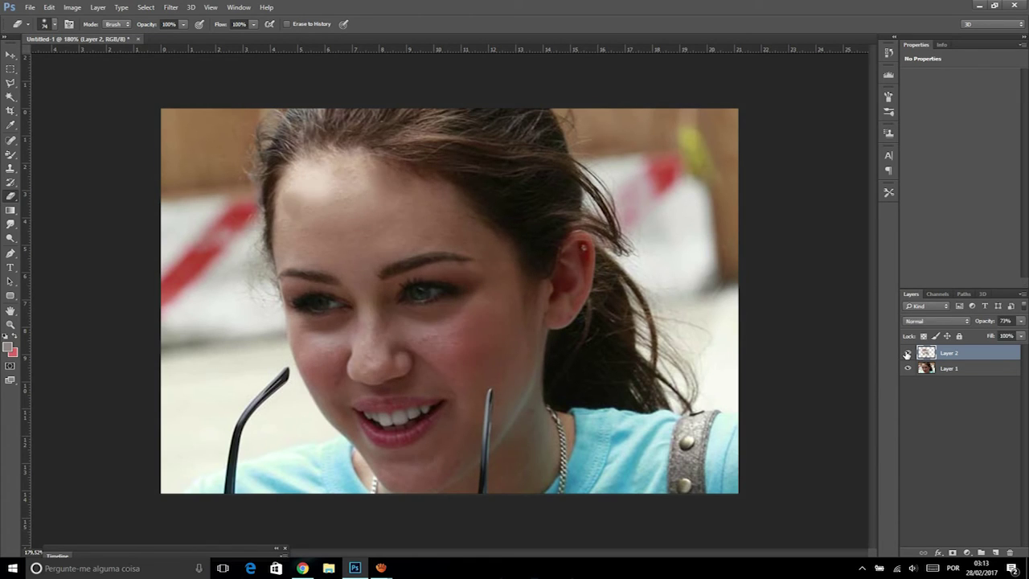
{"action": "left_click", "coordinate": [907, 353]}
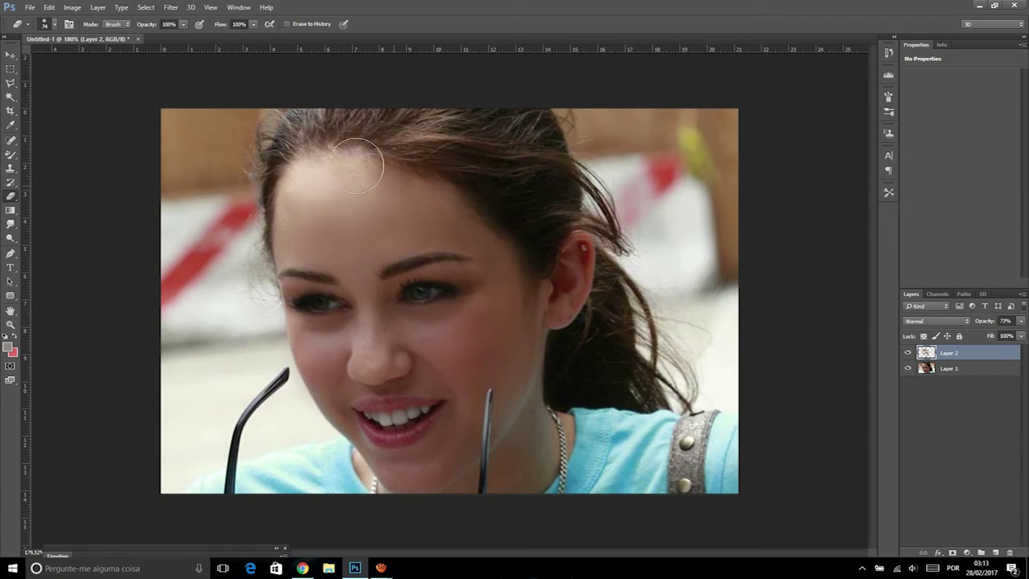
{"action": "scroll", "coordinate": [436, 212], "scroll_direction": "down", "scroll_amount": 2}
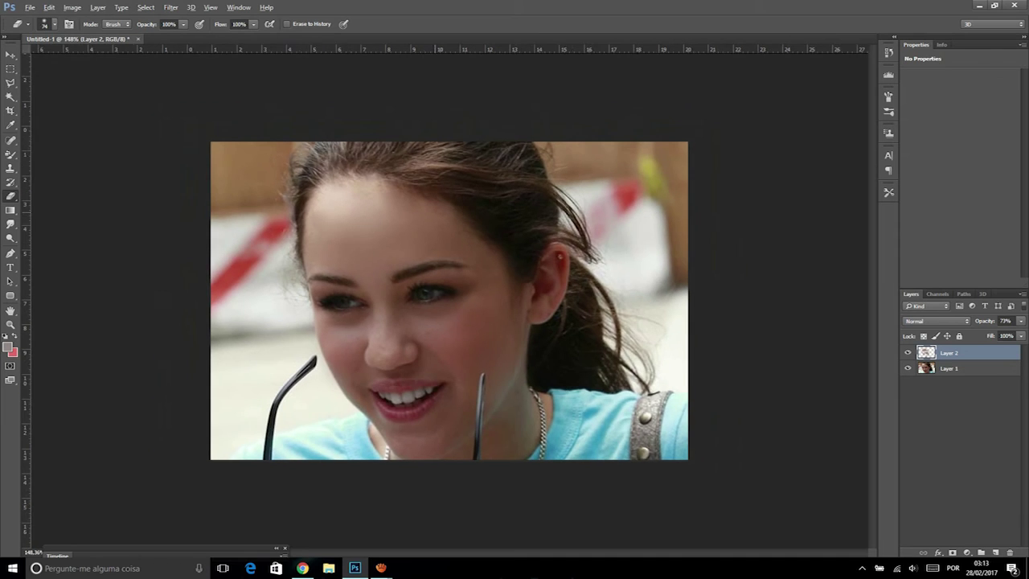
{"action": "scroll", "coordinate": [436, 211], "scroll_direction": "up", "scroll_amount": 2}
{"action": "scroll", "coordinate": [436, 212], "scroll_direction": "up", "scroll_amount": 2}
{"action": "scroll", "coordinate": [436, 212], "scroll_direction": "down", "scroll_amount": 1}
{"action": "scroll", "coordinate": [436, 212], "scroll_direction": "up", "scroll_amount": 1}
{"action": "scroll", "coordinate": [436, 212], "scroll_direction": "up", "scroll_amount": 1}
{"action": "scroll", "coordinate": [437, 211], "scroll_direction": "up", "scroll_amount": 3}
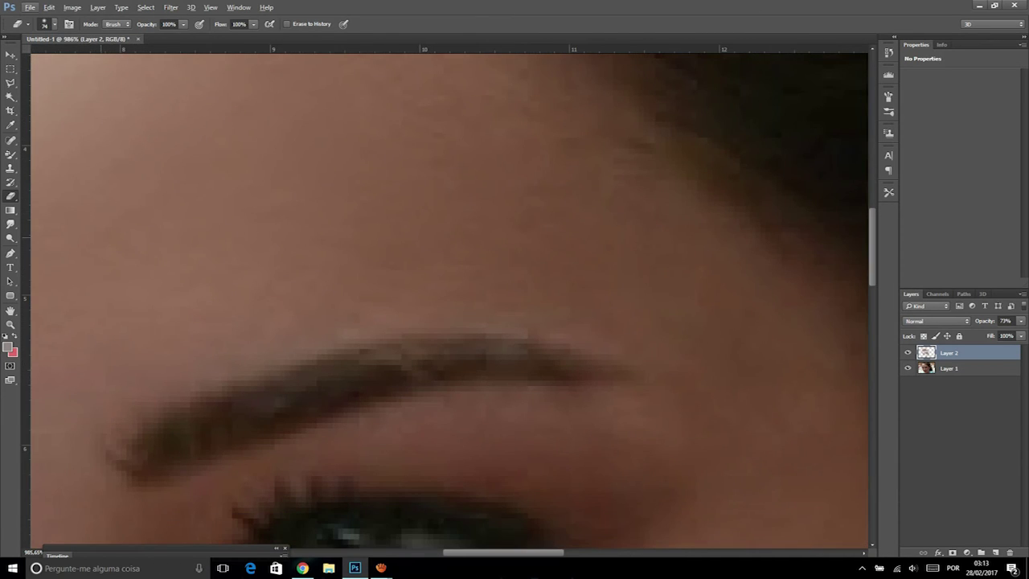
{"action": "key", "text": "z"}
{"action": "scroll", "coordinate": [306, 337], "scroll_direction": "down", "scroll_amount": 2}
{"action": "scroll", "coordinate": [306, 337], "scroll_direction": "down", "scroll_amount": 2}
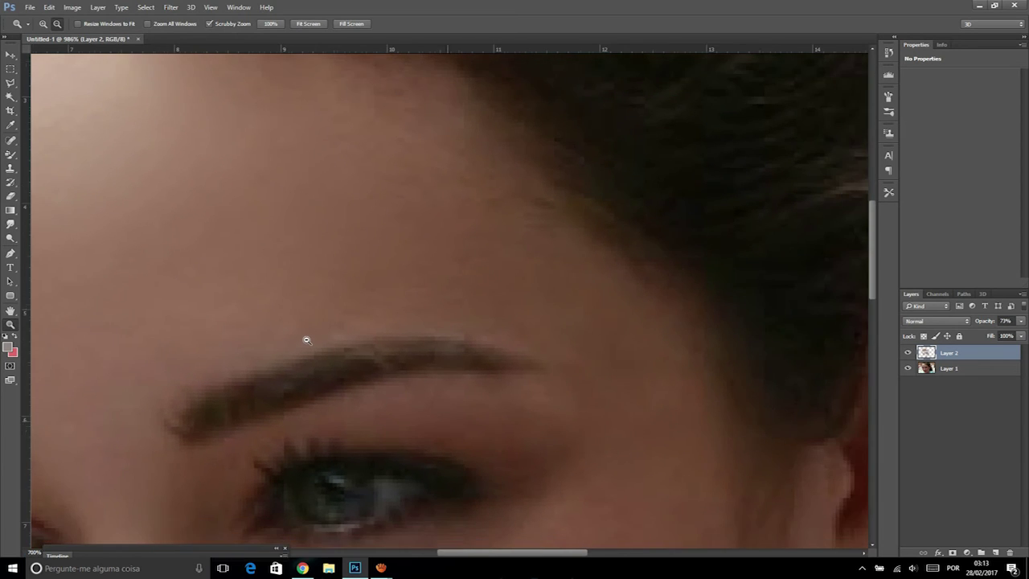
{"action": "scroll", "coordinate": [307, 329], "scroll_direction": "down", "scroll_amount": 2}
{"action": "scroll", "coordinate": [307, 330], "scroll_direction": "down", "scroll_amount": 1}
{"action": "scroll", "coordinate": [306, 325], "scroll_direction": "down", "scroll_amount": 1}
{"action": "scroll", "coordinate": [306, 321], "scroll_direction": "down", "scroll_amount": 1}
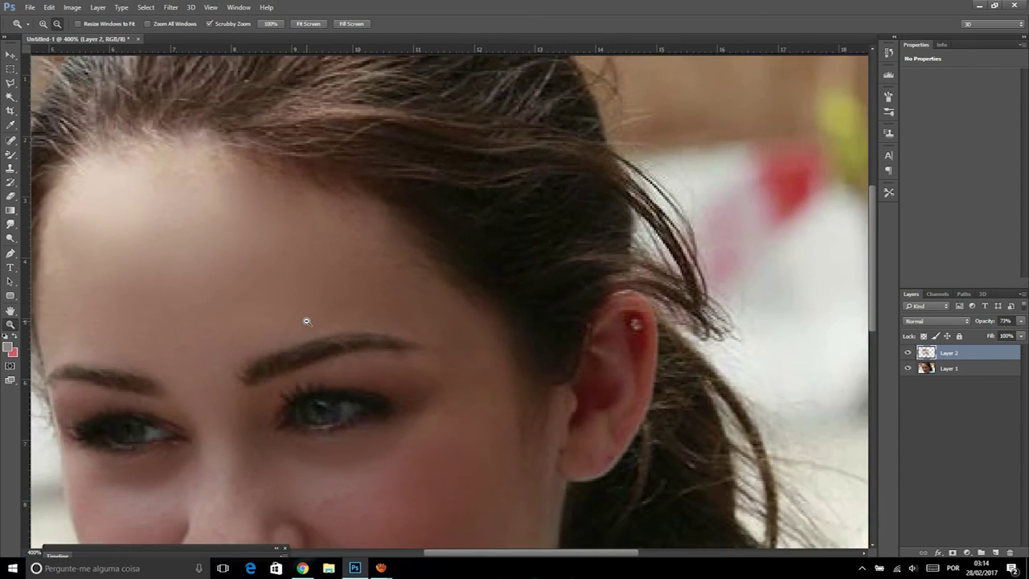
{"action": "scroll", "coordinate": [307, 321], "scroll_direction": "down", "scroll_amount": 1}
{"action": "scroll", "coordinate": [306, 321], "scroll_direction": "down", "scroll_amount": 1}
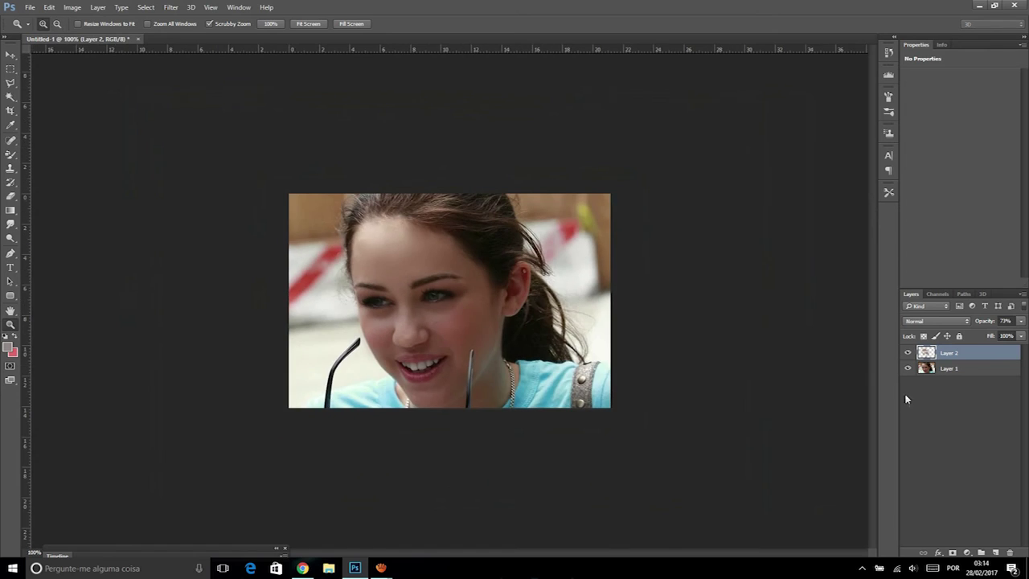
{"action": "left_click", "coordinate": [906, 354]}
{"action": "left_click", "coordinate": [907, 354]}
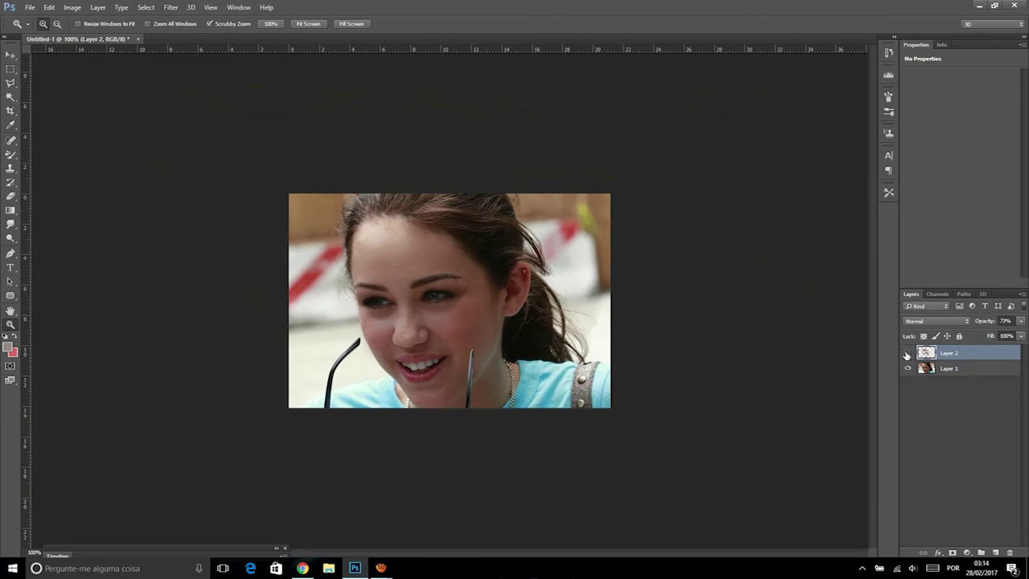
{"action": "scroll", "coordinate": [471, 329], "scroll_direction": "up", "scroll_amount": 1}
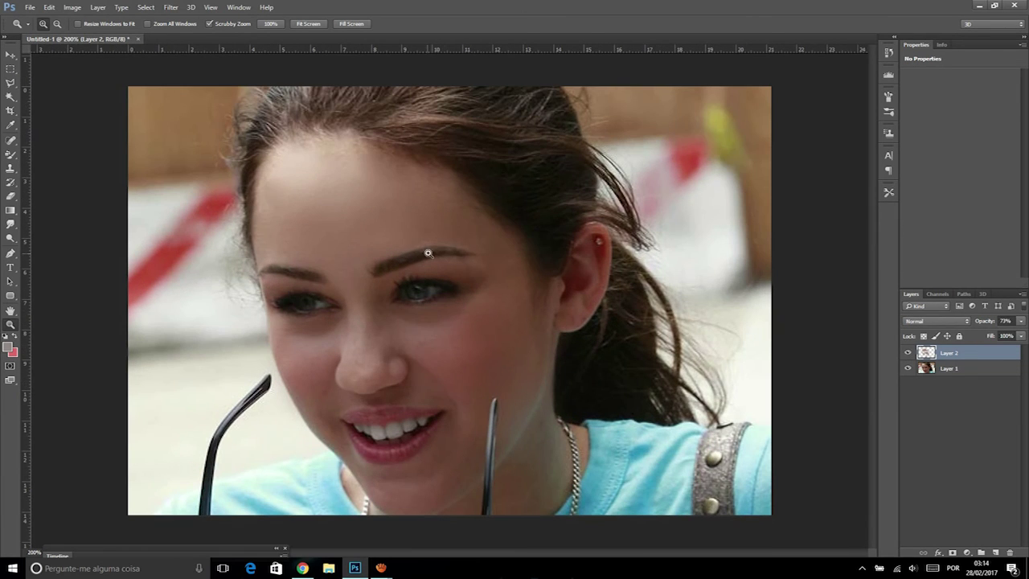
{"action": "left_click", "coordinate": [1021, 321]}
{"action": "left_click_drag", "start_coordinate": [1010, 336], "coordinate": [1028, 336]}
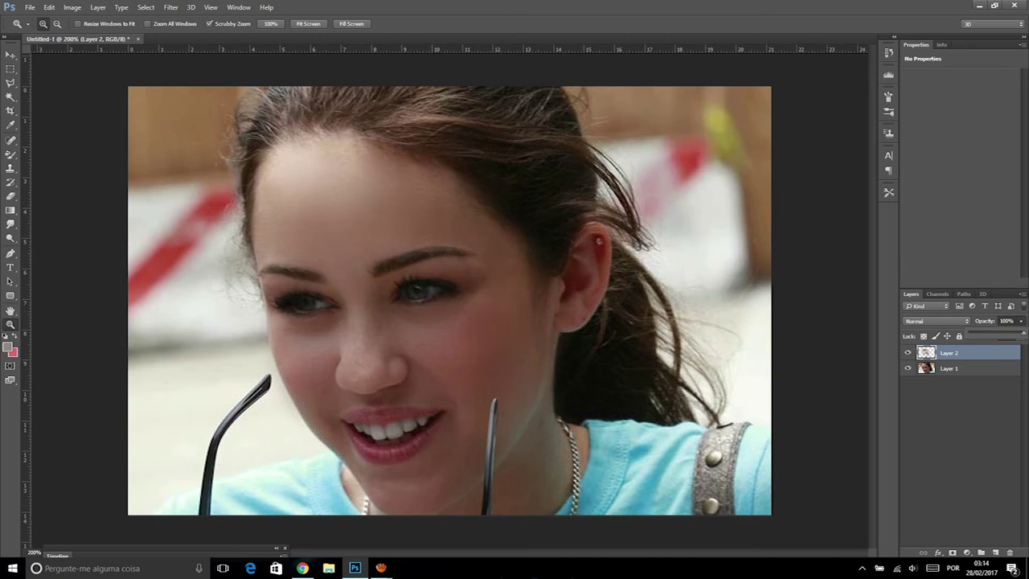
{"action": "left_click_drag", "start_coordinate": [940, 328], "coordinate": [933, 337]}
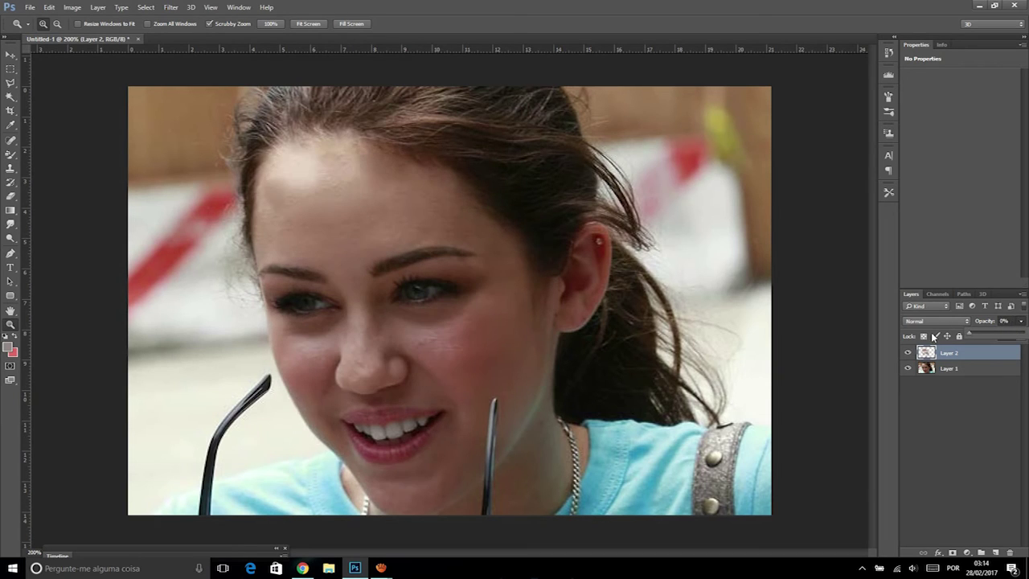
{"action": "left_click_drag", "start_coordinate": [970, 337], "coordinate": [1016, 336]}
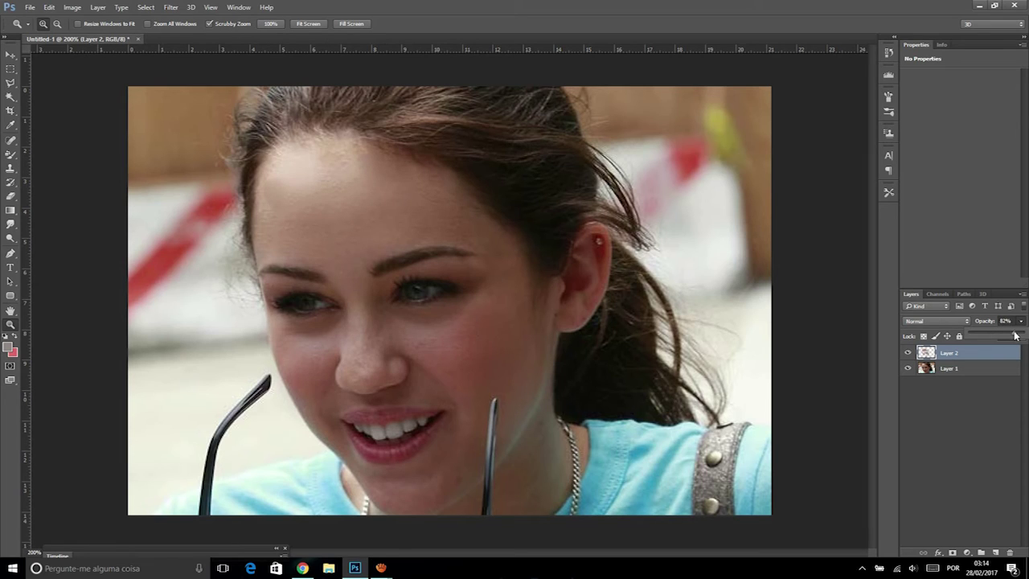
{"action": "left_click", "coordinate": [11, 153]}
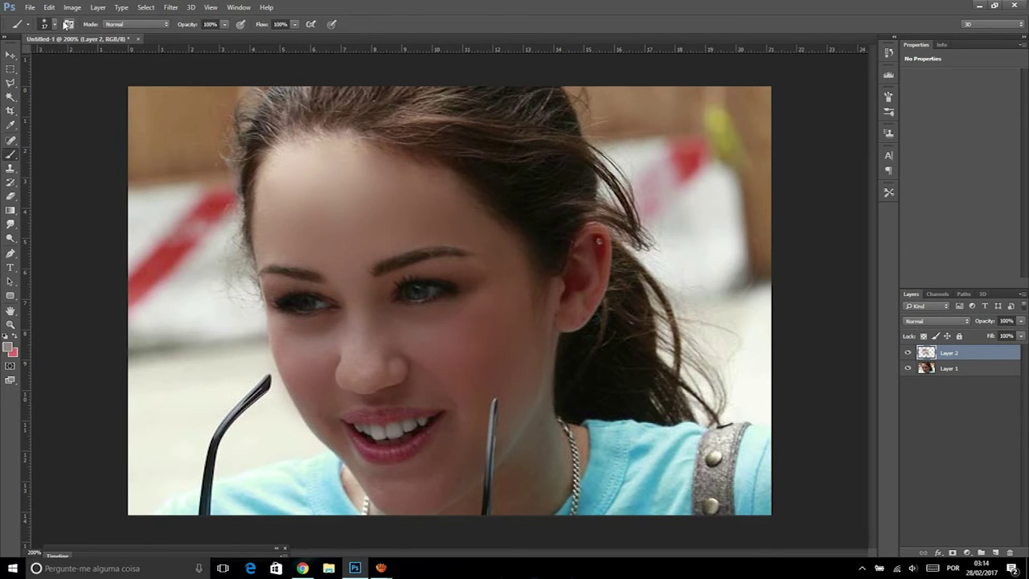
{"action": "left_click", "coordinate": [54, 24]}
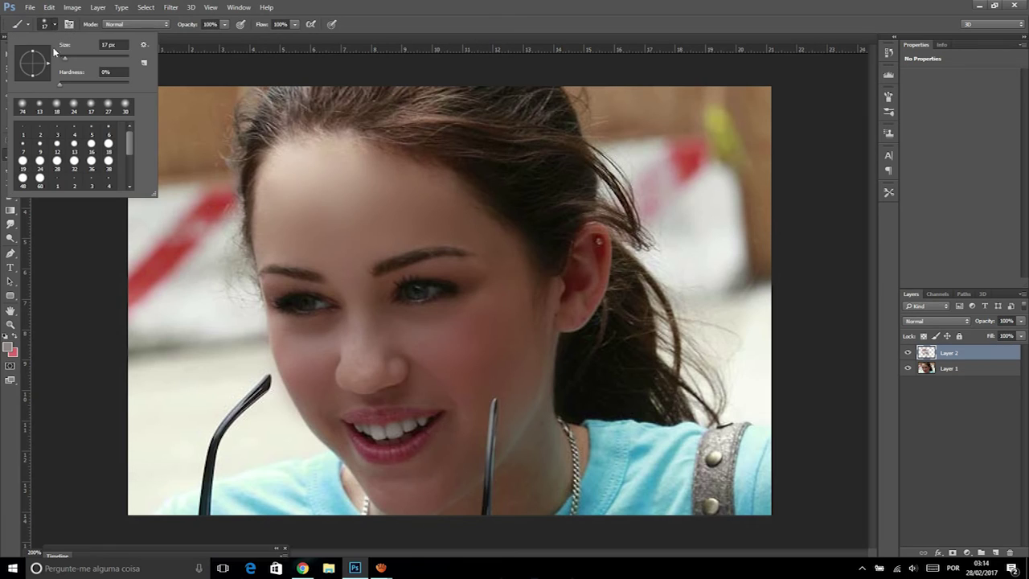
{"action": "left_click", "coordinate": [446, 296]}
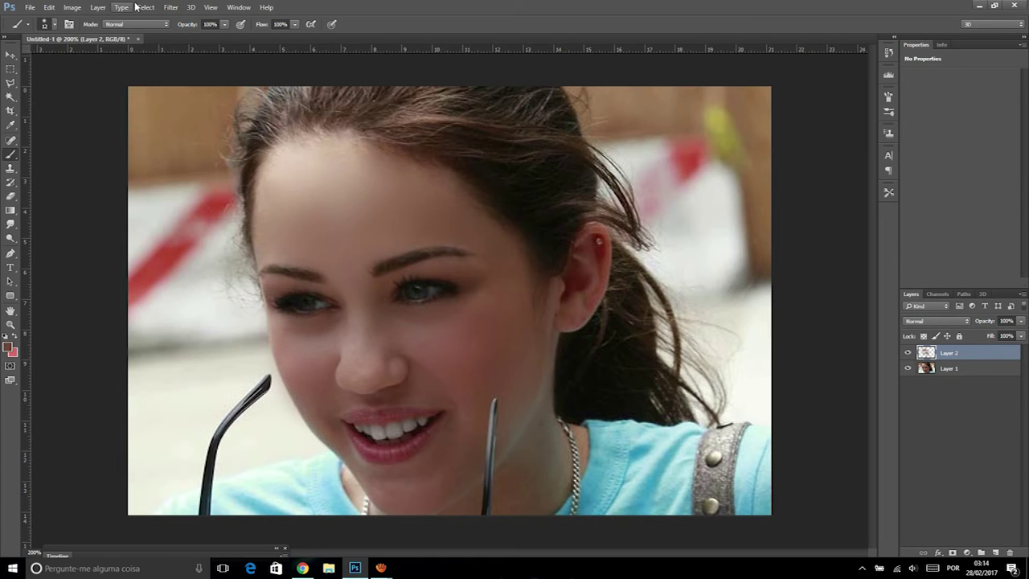
{"action": "left_click", "coordinate": [170, 8]}
{"action": "mouse_move", "coordinate": [176, 125]}
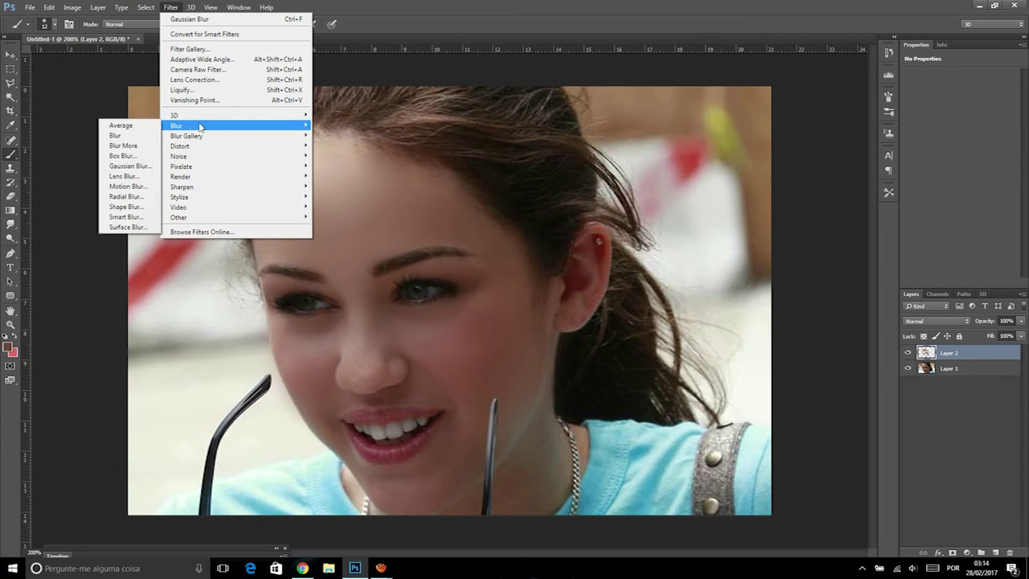
{"action": "left_click", "coordinate": [364, 5]}
{"action": "left_click", "coordinate": [11, 323]}
{"action": "left_click", "coordinate": [378, 284], "text": "alt"}
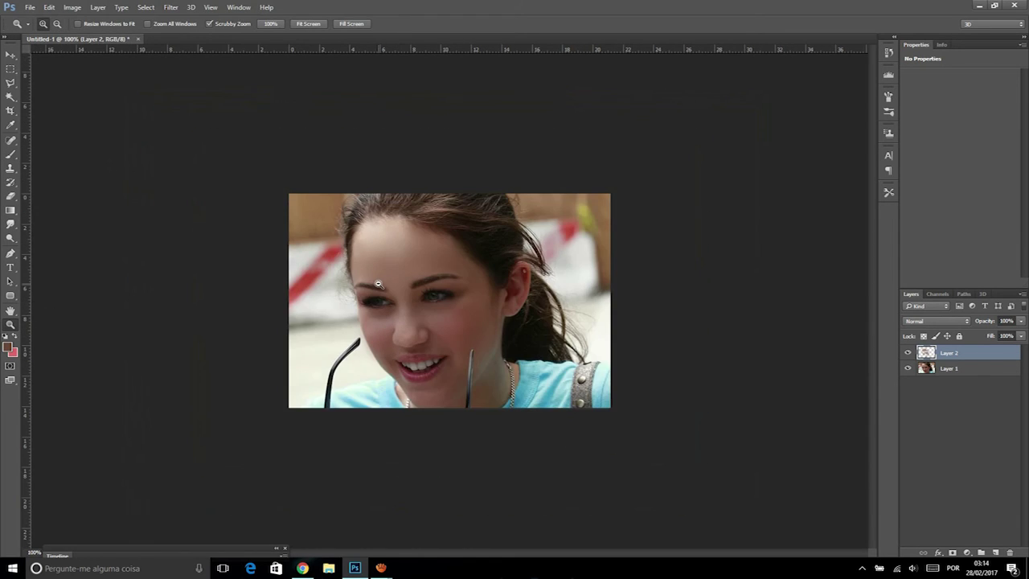
{"action": "left_click", "coordinate": [378, 283]}
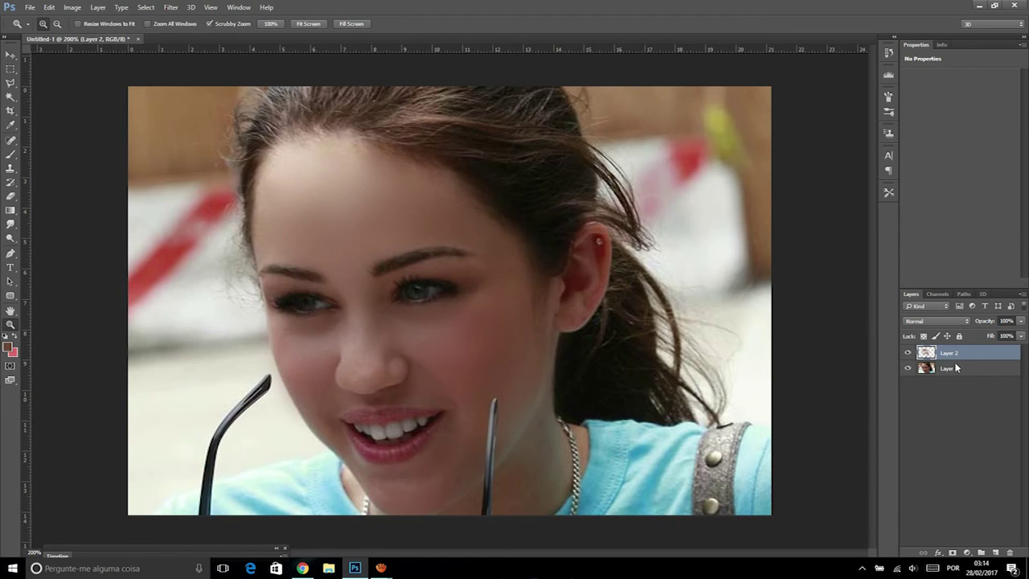
{"action": "key", "text": "ctrl+e"}
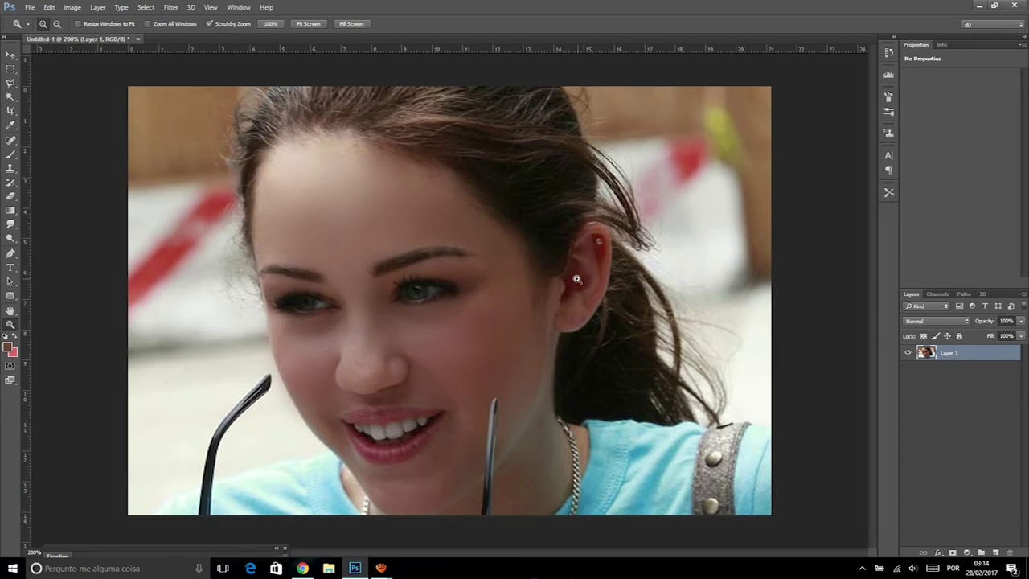
Duplicate Layer 1, Gaussian-blur the copy with a slightly reduced radius, and set it to 55% opacity
{"action": "left_click", "coordinate": [576, 279], "text": "alt"}
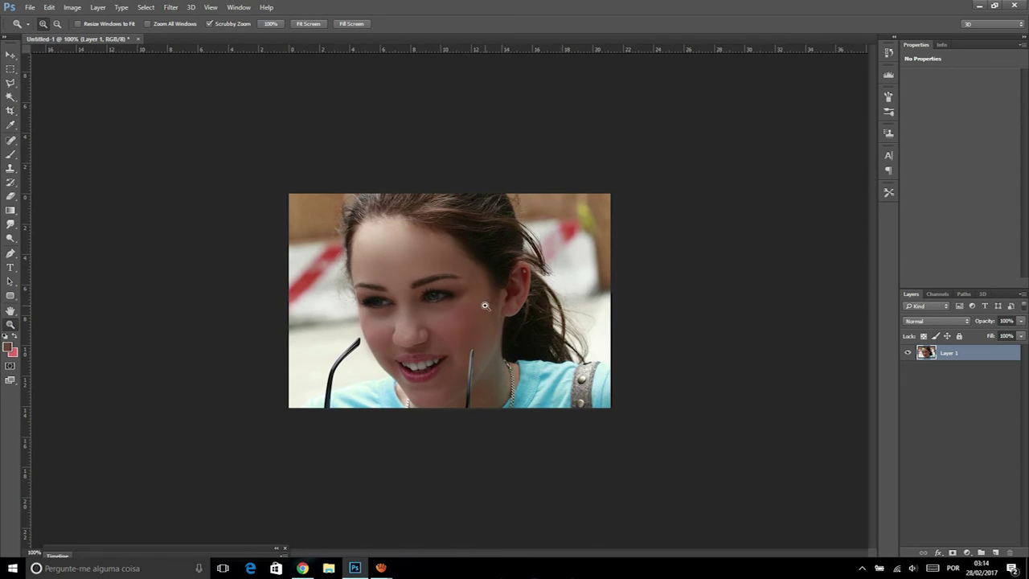
{"action": "left_click_drag", "start_coordinate": [946, 355], "coordinate": [995, 553]}
{"action": "left_click", "coordinate": [169, 8]}
{"action": "mouse_move", "coordinate": [176, 125]}
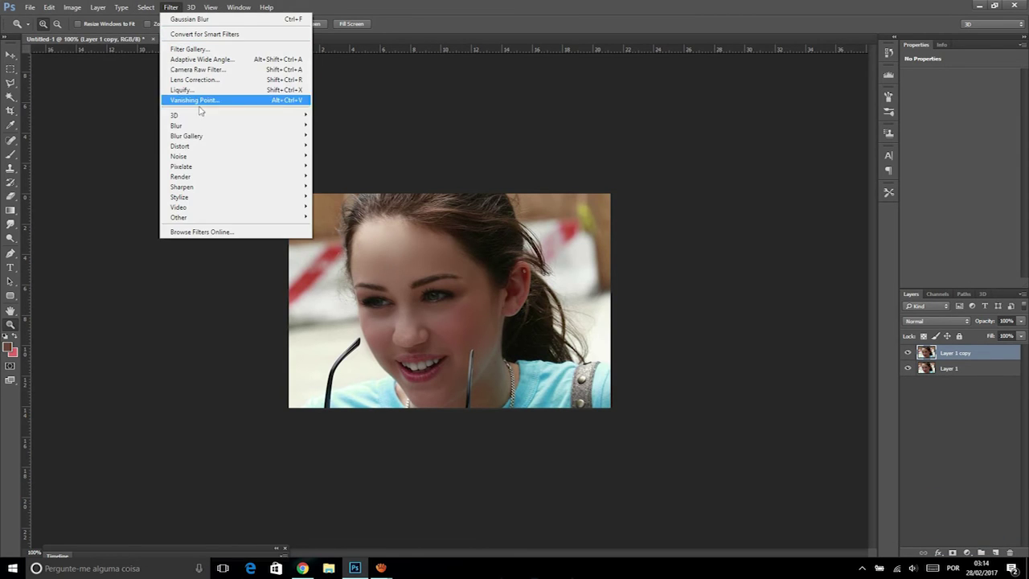
{"action": "left_click", "coordinate": [127, 167]}
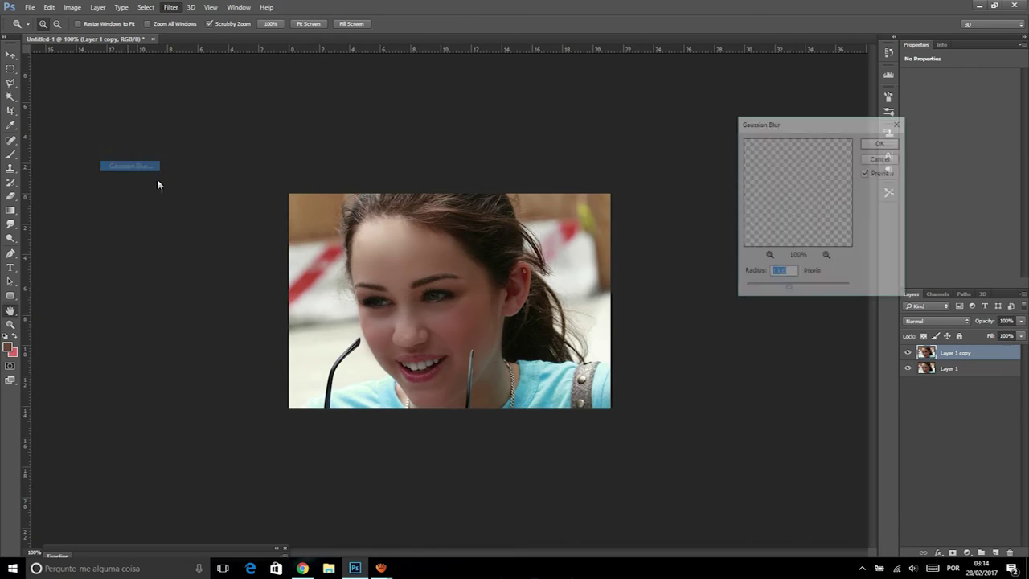
{"action": "left_click_drag", "start_coordinate": [803, 280], "coordinate": [783, 289]}
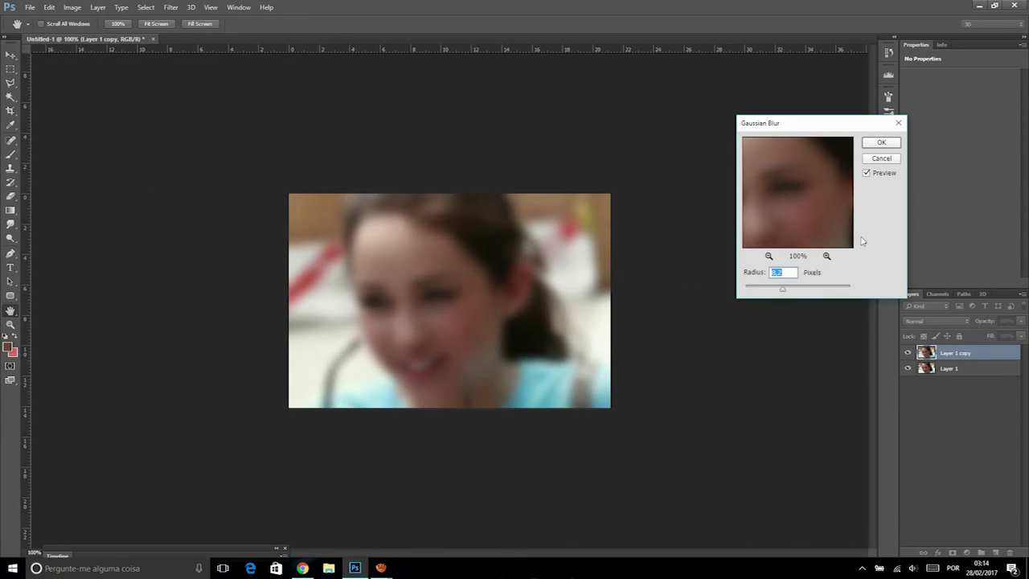
{"action": "left_click", "coordinate": [880, 144]}
{"action": "left_click", "coordinate": [1016, 320]}
{"action": "left_click_drag", "start_coordinate": [1019, 332], "coordinate": [997, 333]}
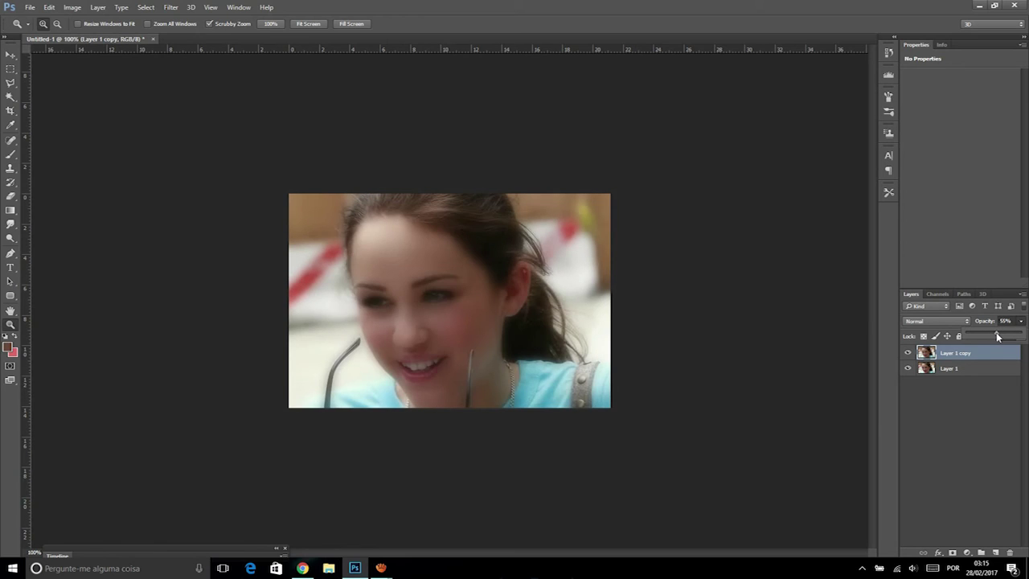
Erase the copy's blur from the top of the hair, the hair edge and eyes
{"action": "left_click", "coordinate": [10, 196]}
{"action": "mouse_move", "coordinate": [514, 230]}
{"action": "left_mouse_down"}
{"action": "mouse_move", "coordinate": [498, 238]}
{"action": "mouse_move", "coordinate": [416, 195]}
{"action": "mouse_move", "coordinate": [344, 221]}
{"action": "mouse_move", "coordinate": [338, 257]}
{"action": "left_mouse_up"}
{"action": "mouse_move", "coordinate": [366, 299]}
{"action": "left_mouse_down"}
{"action": "mouse_move", "coordinate": [436, 298]}
{"action": "mouse_move", "coordinate": [447, 287]}
{"action": "mouse_move", "coordinate": [420, 340]}
{"action": "mouse_move", "coordinate": [421, 356]}
{"action": "mouse_move", "coordinate": [431, 357]}
{"action": "mouse_move", "coordinate": [523, 289]}
{"action": "mouse_move", "coordinate": [523, 345]}
{"action": "mouse_move", "coordinate": [568, 407]}
{"action": "mouse_move", "coordinate": [541, 278]}
{"action": "left_mouse_up"}
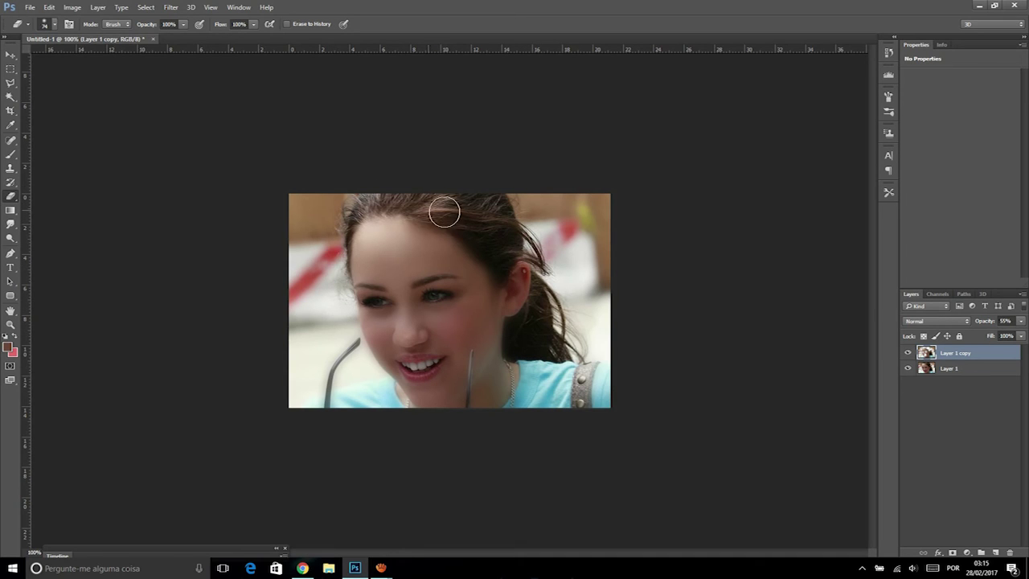
Toggle the blurred copy on and off to compare smoothed and original skin, zooming in
{"action": "scroll", "coordinate": [449, 301], "scroll_direction": "up", "scroll_amount": 3}
{"action": "left_click", "coordinate": [909, 355]}
{"action": "left_click", "coordinate": [908, 354]}
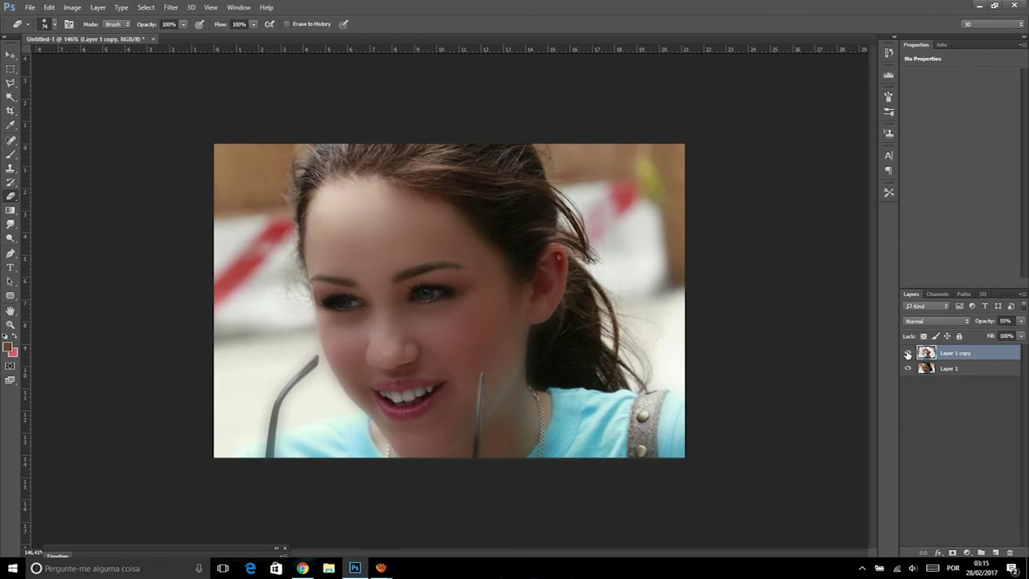
{"action": "left_click", "coordinate": [909, 354]}
{"action": "left_click", "coordinate": [908, 354]}
{"action": "left_click", "coordinate": [908, 354]}
{"action": "scroll", "coordinate": [359, 328], "scroll_direction": "up", "scroll_amount": 1}
{"action": "scroll", "coordinate": [359, 328], "scroll_direction": "up", "scroll_amount": 1}
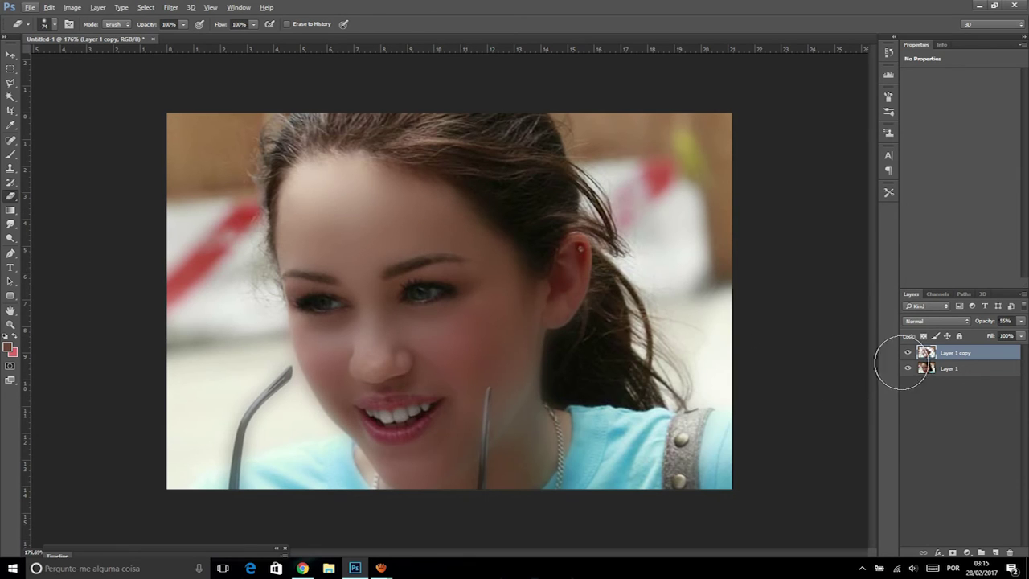
Hide Layer 1 to inspect the copy at 100% opacity, lower it again, then re-show Layer 1
{"action": "left_click", "coordinate": [907, 368]}
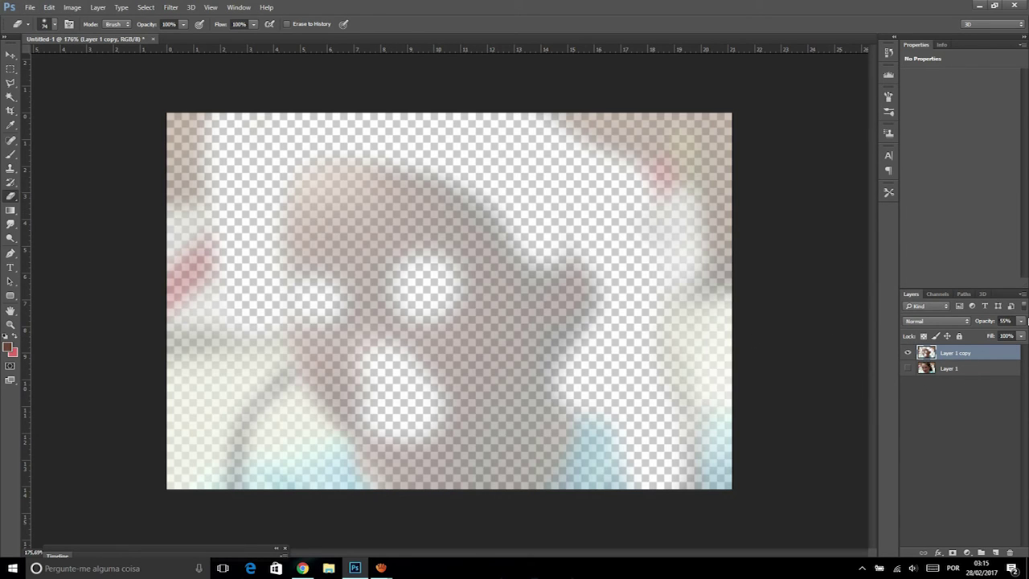
{"action": "left_click", "coordinate": [1022, 322]}
{"action": "type", "text": "100"}
{"action": "key", "text": "Return"}
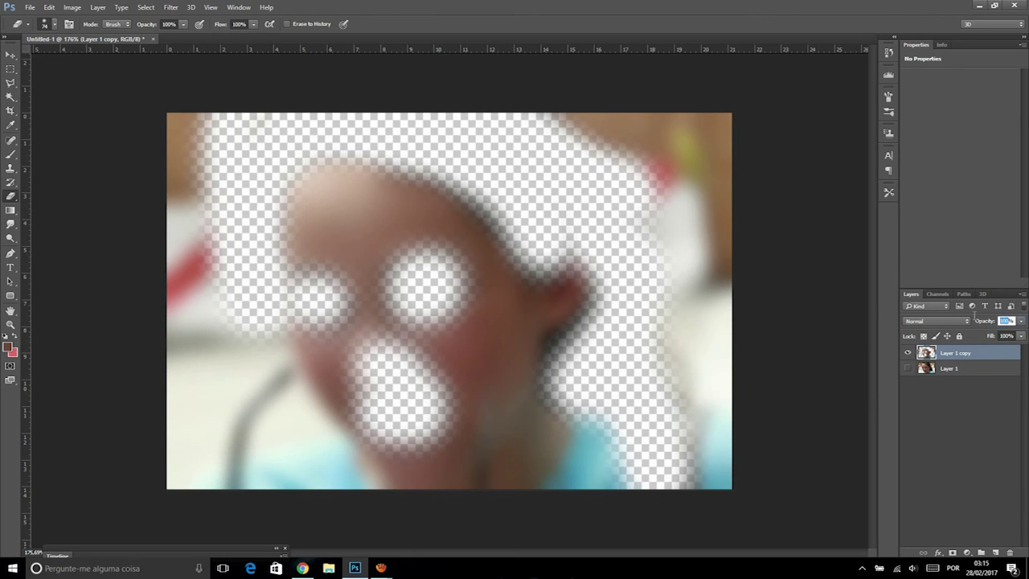
{"action": "left_click_drag", "start_coordinate": [977, 321], "coordinate": [919, 356]}
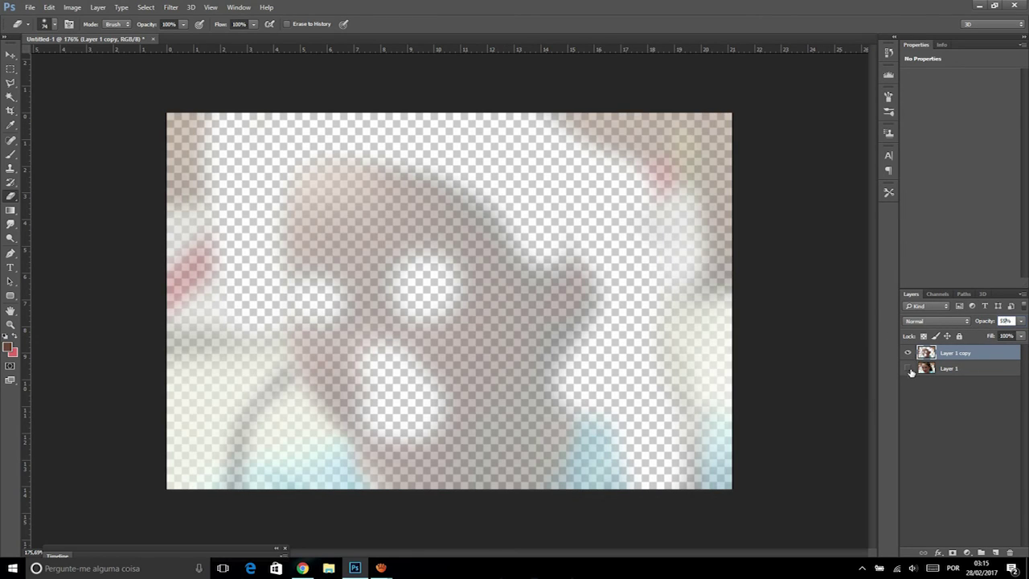
{"action": "left_click", "coordinate": [909, 369]}
{"action": "left_click", "coordinate": [945, 370]}
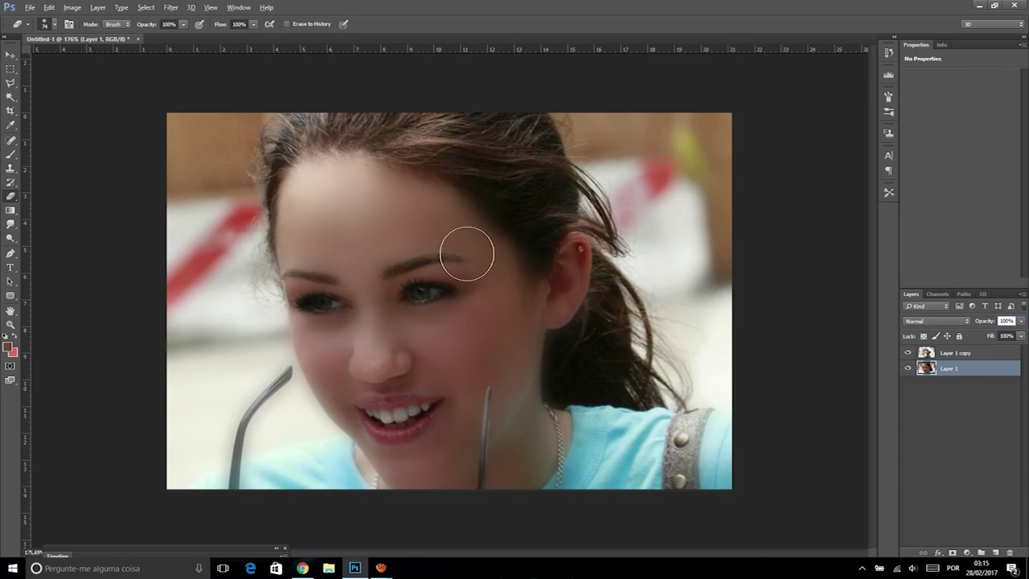
Zoom the portrait to 100% then 200% on the face, then switch to the Estech website
{"action": "left_click", "coordinate": [10, 324]}
{"action": "left_click", "coordinate": [338, 269], "text": "alt"}
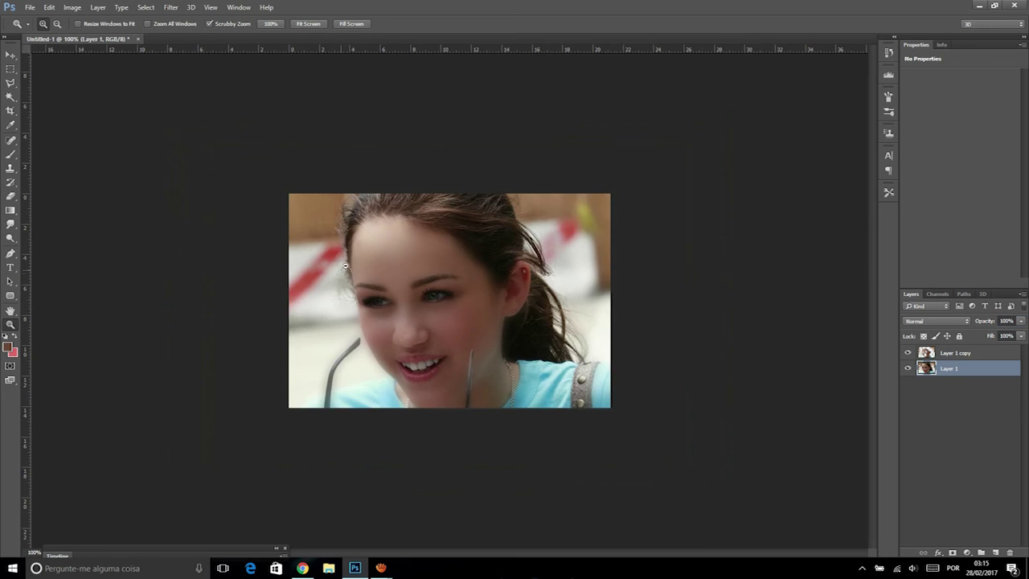
{"action": "left_click", "coordinate": [401, 305]}
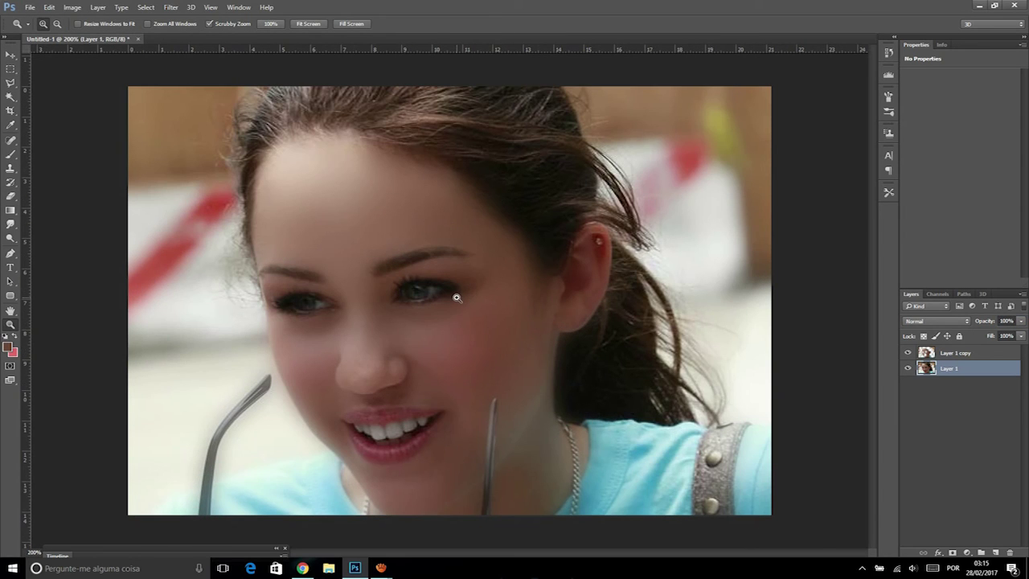
{"action": "left_click", "coordinate": [302, 567]}
{"action": "scroll", "coordinate": [976, 230], "scroll_direction": "up", "scroll_amount": 2}
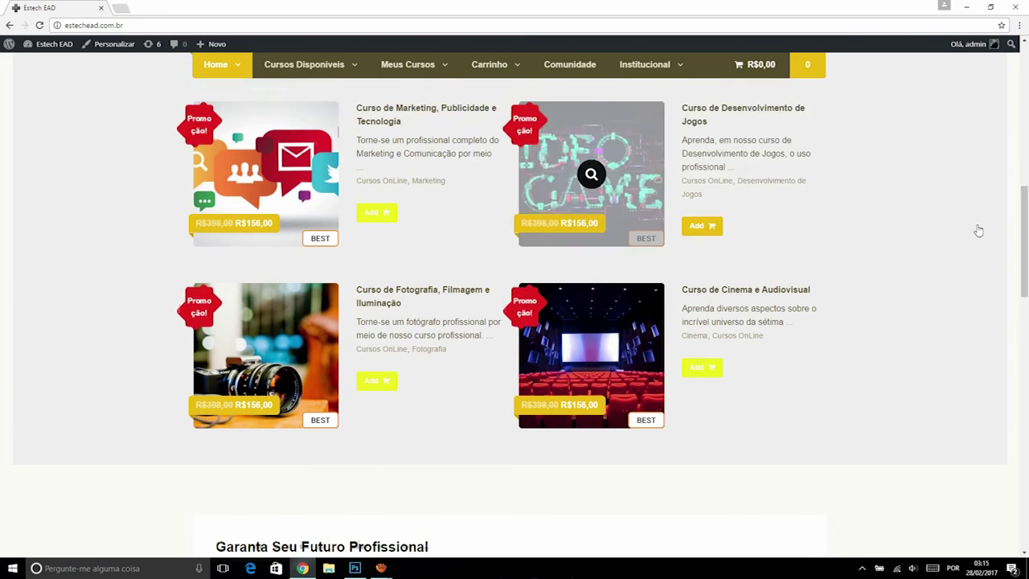
Scroll the Estech EAD homepage and open the Curso de Design page
{"action": "left_click_drag", "start_coordinate": [1021, 225], "coordinate": [1009, 141]}
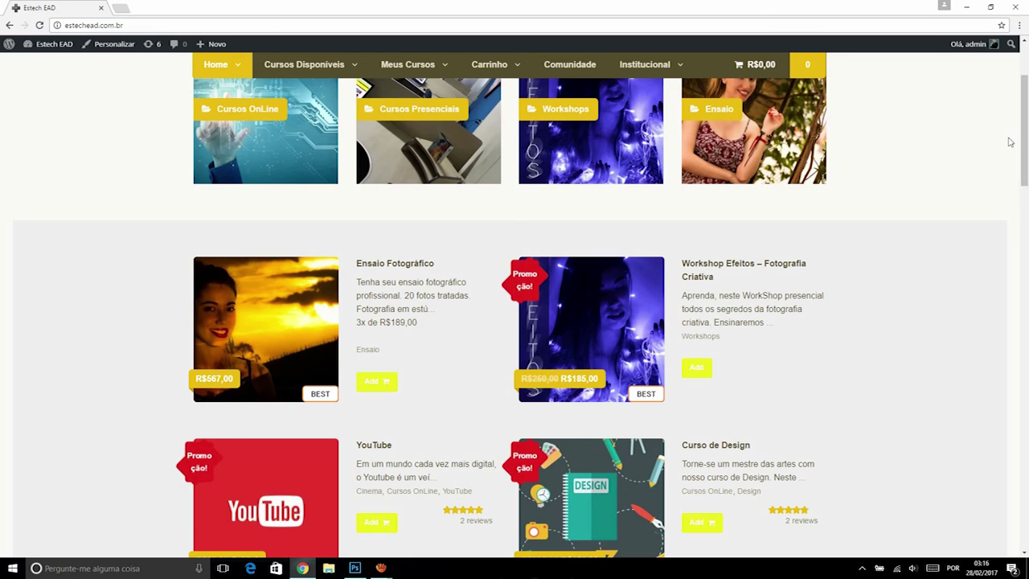
{"action": "left_click_drag", "start_coordinate": [1026, 135], "coordinate": [1026, 74]}
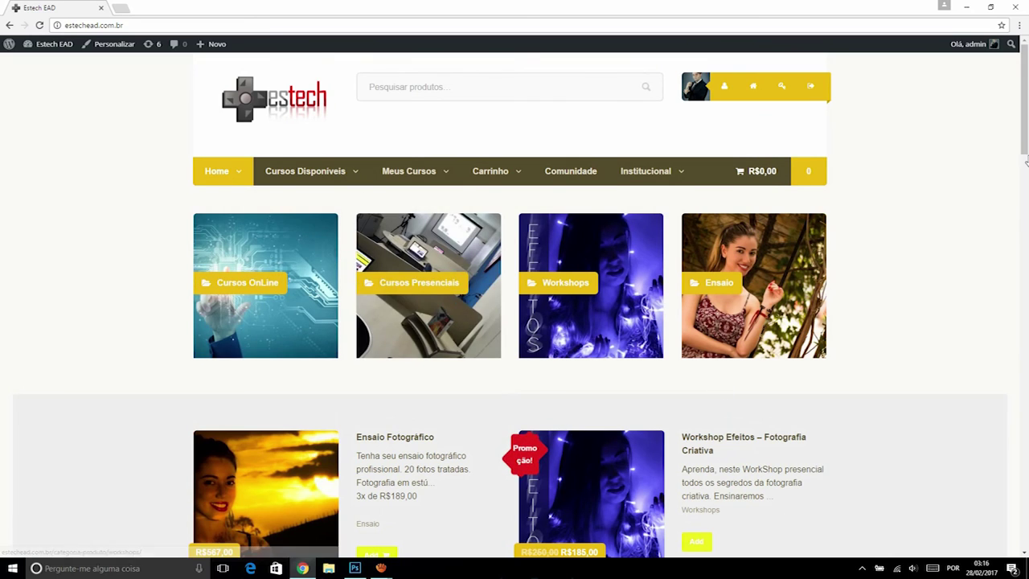
{"action": "left_click_drag", "start_coordinate": [1027, 144], "coordinate": [1027, 209]}
{"action": "left_click", "coordinate": [42, 25]}
{"action": "left_click", "coordinate": [609, 322]}
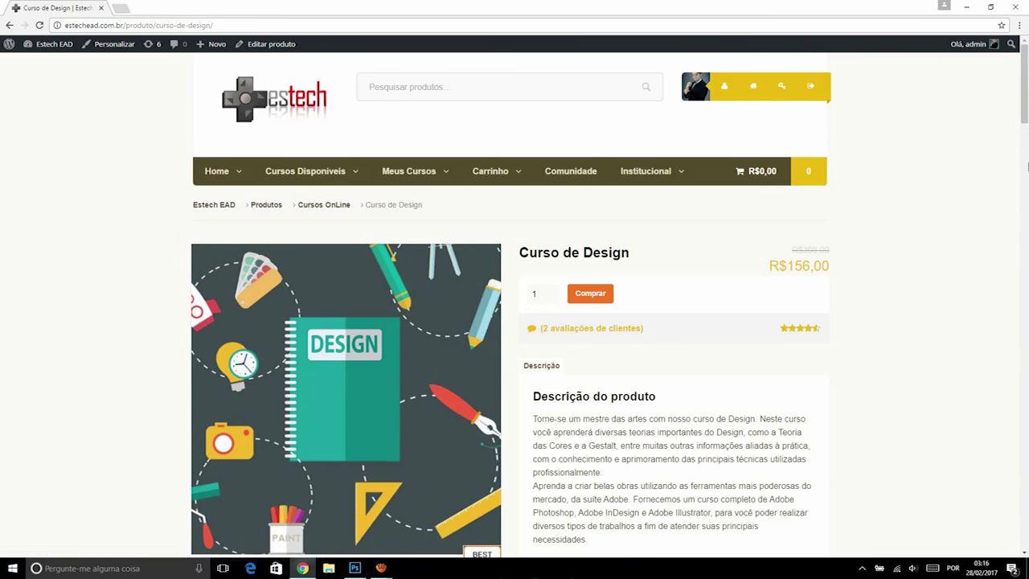
{"action": "mouse_move", "coordinate": [1027, 89]}
{"action": "left_mouse_down"}
{"action": "mouse_move", "coordinate": [1027, 270]}
{"action": "mouse_move", "coordinate": [1025, 88]}
{"action": "left_mouse_up"}
Open the Cursos Presenciais category and then the Design Gráfico course page
{"action": "left_click", "coordinate": [296, 258]}
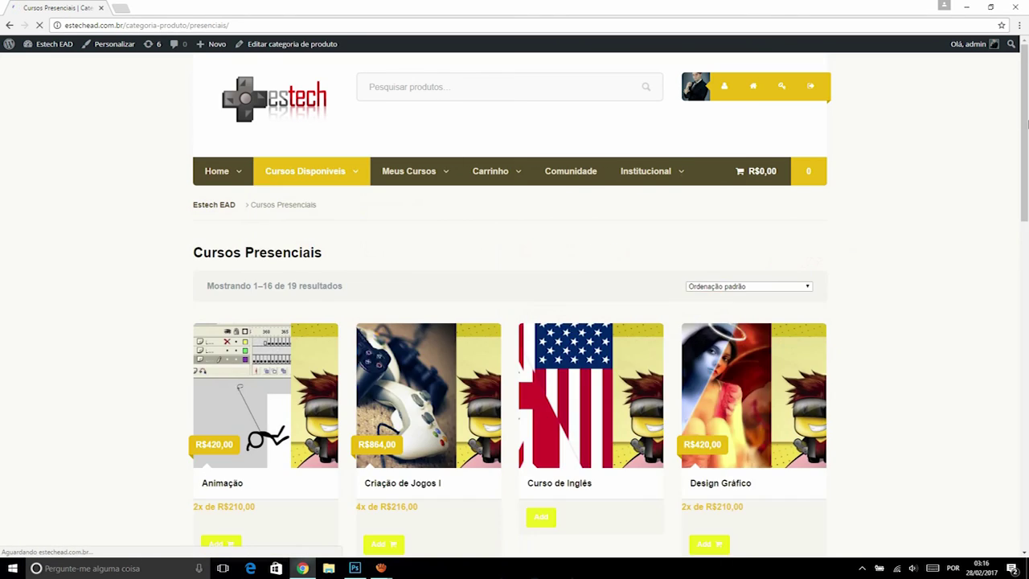
{"action": "scroll", "coordinate": [703, 193], "scroll_direction": "down", "scroll_amount": 2}
{"action": "left_click", "coordinate": [705, 192]}
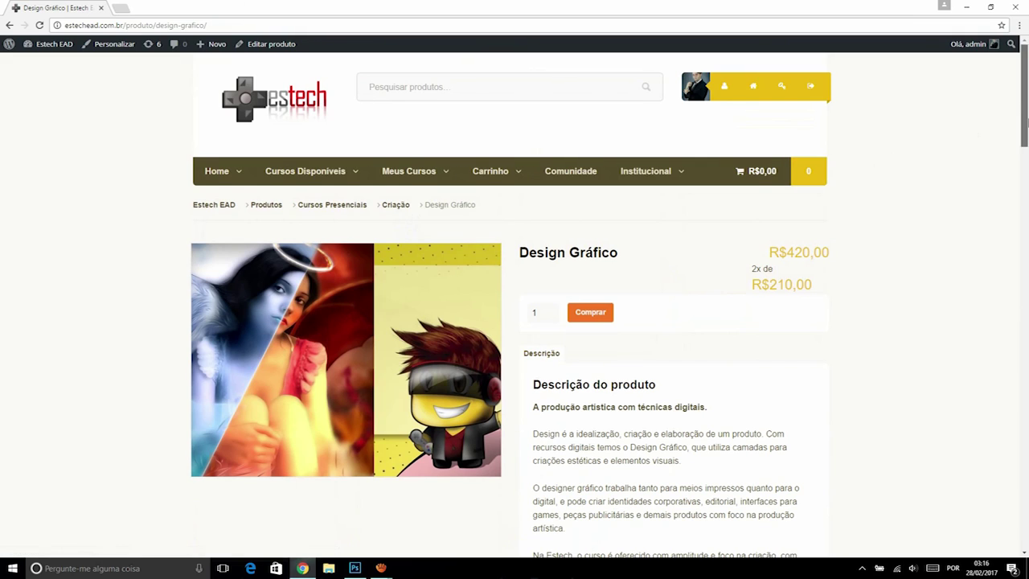
{"action": "scroll", "coordinate": [494, 150], "scroll_direction": "down", "scroll_amount": 2}
{"action": "mouse_move", "coordinate": [1024, 150]}
{"action": "left_mouse_down"}
{"action": "mouse_move", "coordinate": [1026, 279]}
{"action": "mouse_move", "coordinate": [1024, 129]}
{"action": "left_mouse_up"}
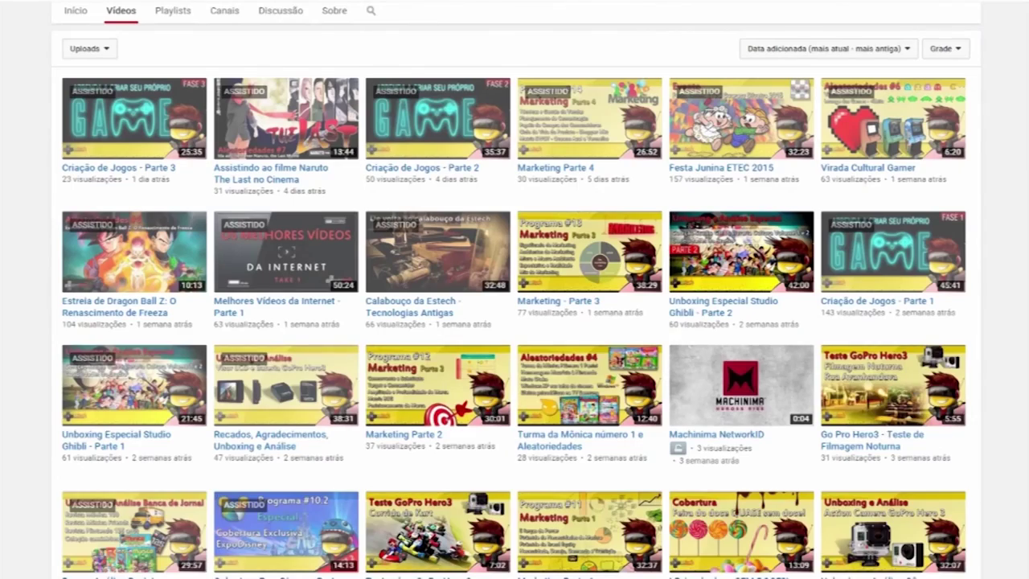
Load more of the Estech channel's videos, scroll back up, and show its Playlists
{"action": "scroll", "coordinate": [990, 172], "scroll_direction": "down", "scroll_amount": 3}
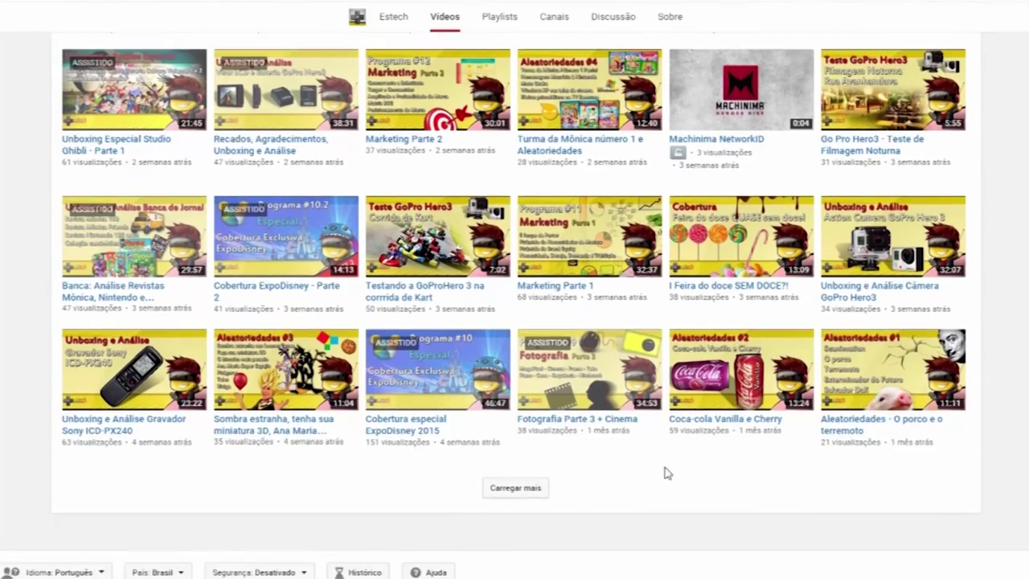
{"action": "left_click", "coordinate": [523, 488]}
{"action": "scroll", "coordinate": [577, 472], "scroll_direction": "down", "scroll_amount": 1}
{"action": "scroll", "coordinate": [576, 473], "scroll_direction": "down", "scroll_amount": 6}
{"action": "scroll", "coordinate": [576, 473], "scroll_direction": "down", "scroll_amount": 2}
{"action": "scroll", "coordinate": [515, 306], "scroll_direction": "up", "scroll_amount": 2}
{"action": "scroll", "coordinate": [514, 305], "scroll_direction": "up", "scroll_amount": 6}
{"action": "scroll", "coordinate": [515, 305], "scroll_direction": "up", "scroll_amount": 5}
{"action": "scroll", "coordinate": [514, 305], "scroll_direction": "up", "scroll_amount": 3}
{"action": "scroll", "coordinate": [485, 226], "scroll_direction": "up", "scroll_amount": 1}
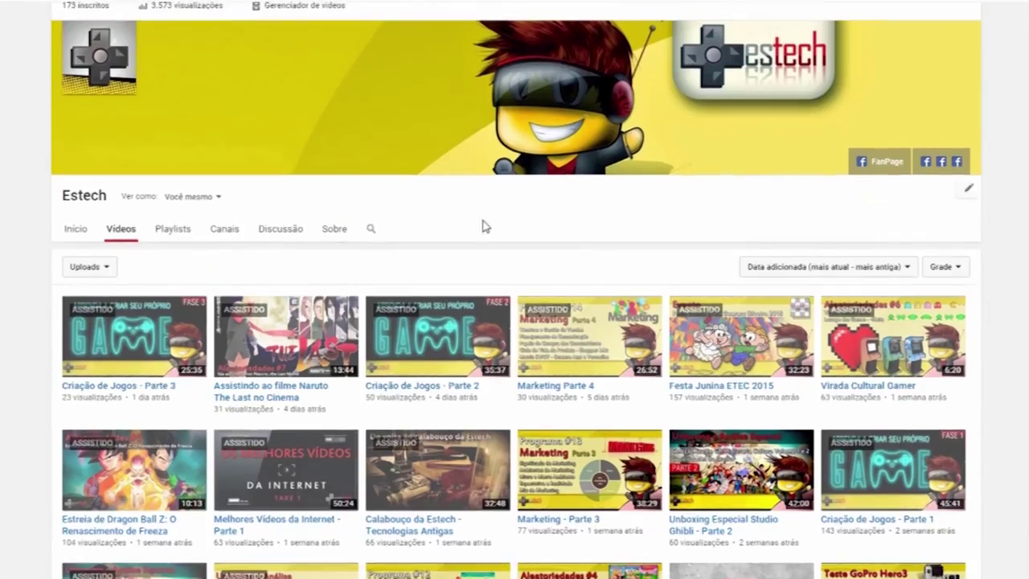
{"action": "left_click", "coordinate": [164, 233]}
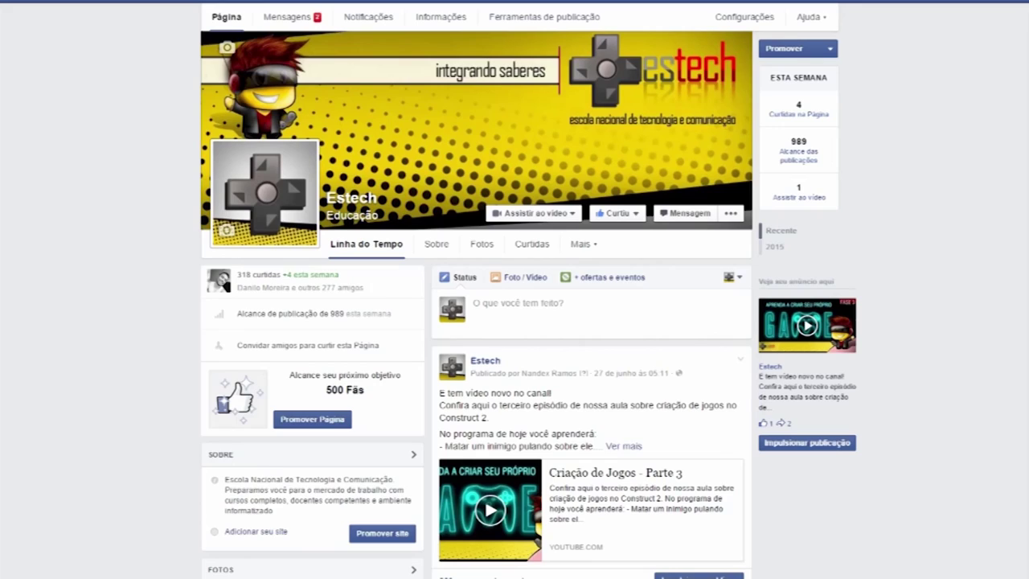
Scroll the Estech timeline to the 'Assistindo ao filme Naruto The Last no Cinema' post and open its share options
{"action": "scroll", "coordinate": [477, 305], "scroll_direction": "down", "scroll_amount": 1}
{"action": "scroll", "coordinate": [476, 305], "scroll_direction": "down", "scroll_amount": 4}
{"action": "scroll", "coordinate": [477, 305], "scroll_direction": "down", "scroll_amount": 2}
{"action": "scroll", "coordinate": [477, 305], "scroll_direction": "down", "scroll_amount": 1}
{"action": "scroll", "coordinate": [477, 305], "scroll_direction": "down", "scroll_amount": 1}
{"action": "scroll", "coordinate": [477, 305], "scroll_direction": "down", "scroll_amount": 1}
{"action": "scroll", "coordinate": [552, 467], "scroll_direction": "down", "scroll_amount": 2}
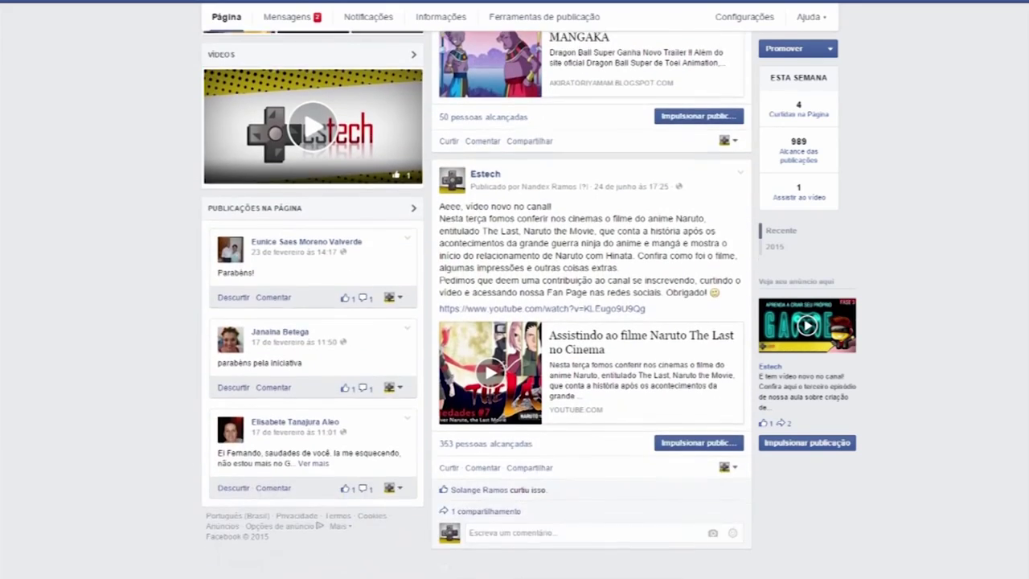
{"action": "left_click", "coordinate": [535, 468]}
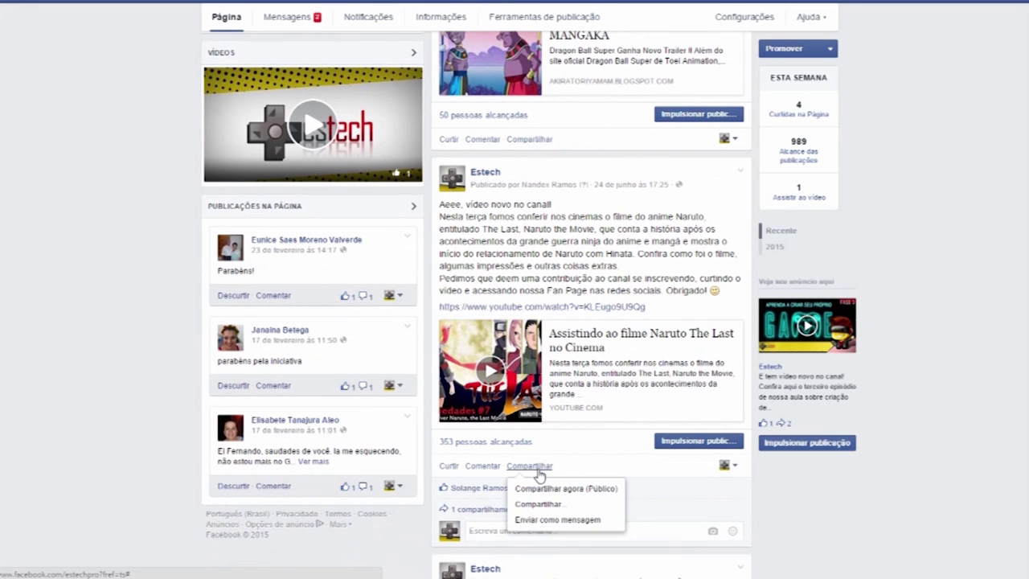